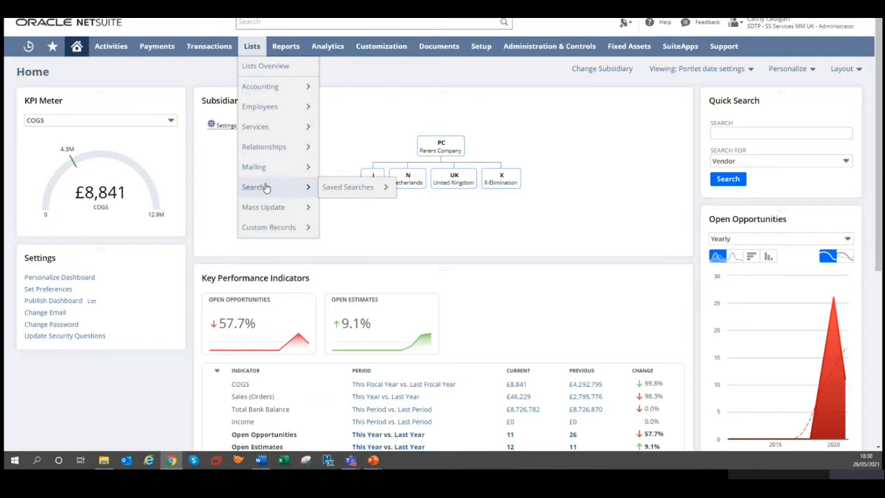
Start a new saved search with Transaction as the search type.
mouse_move(351, 195)
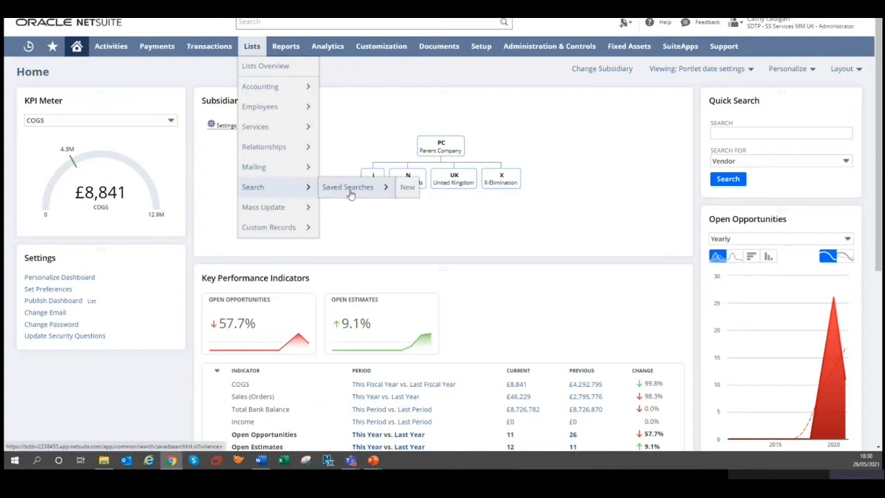
click(409, 193)
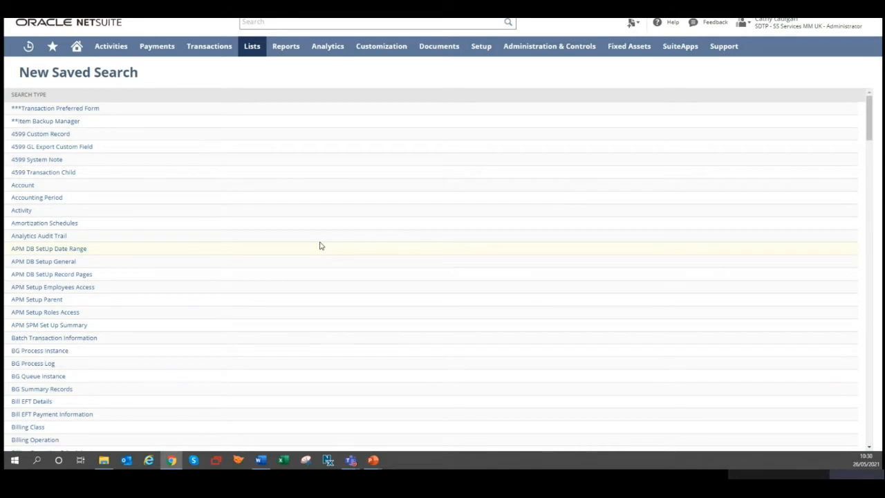
scroll(320, 246, down, 4)
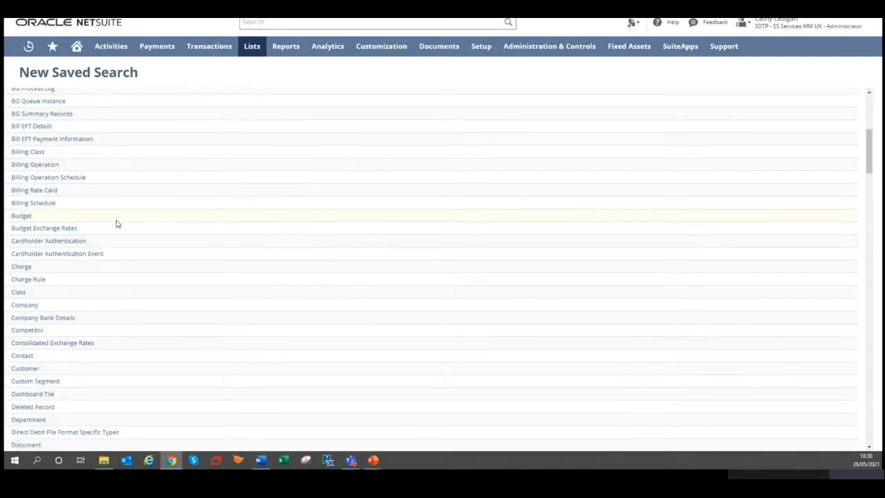
scroll(116, 224, down, 3)
scroll(117, 223, down, 10)
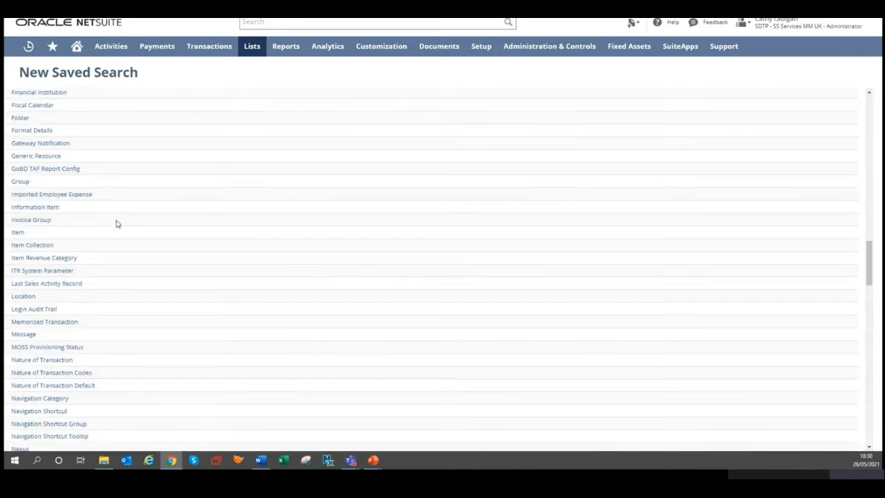
scroll(116, 223, down, 10)
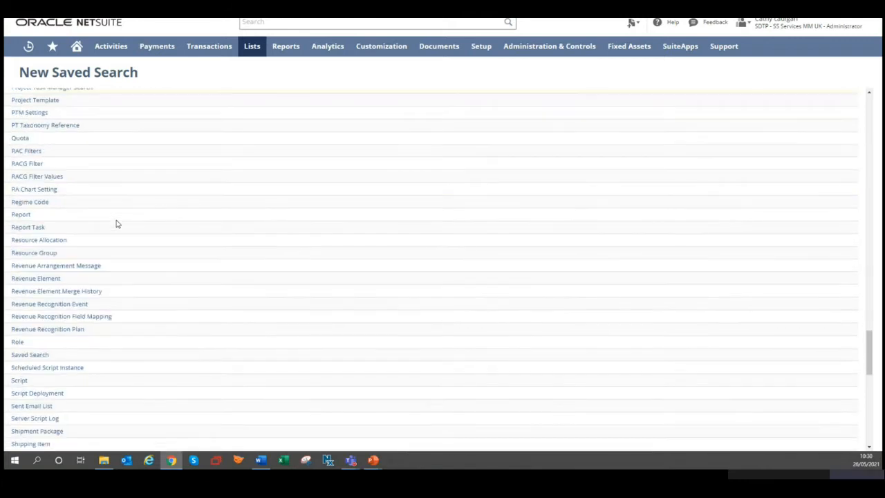
scroll(116, 223, down, 3)
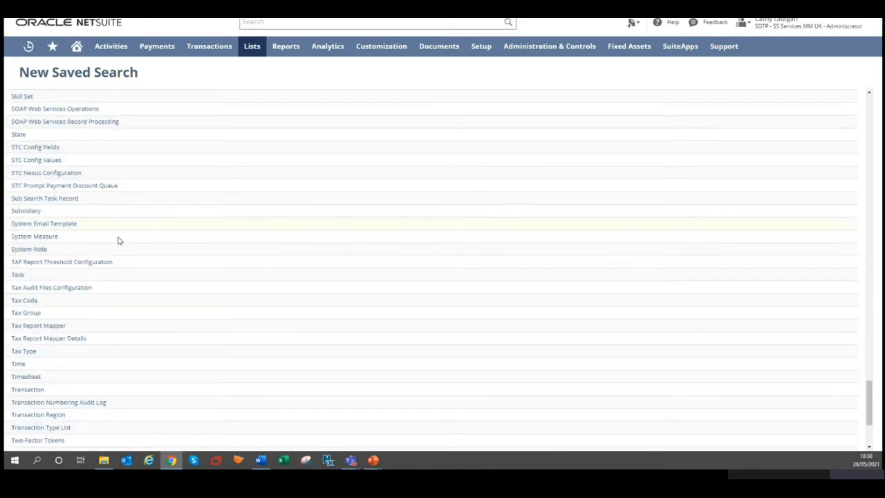
click(41, 392)
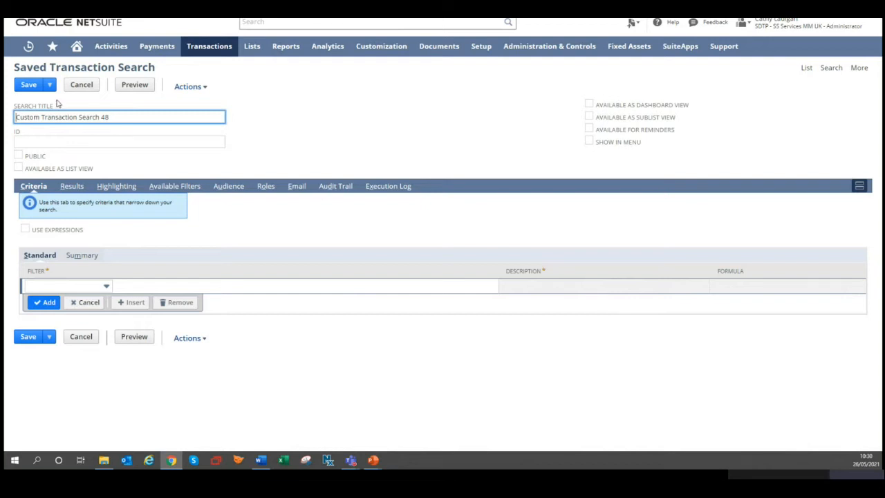
Replace the default search title with "Web Invoices over 30 days".
drag(126, 117, 14, 118)
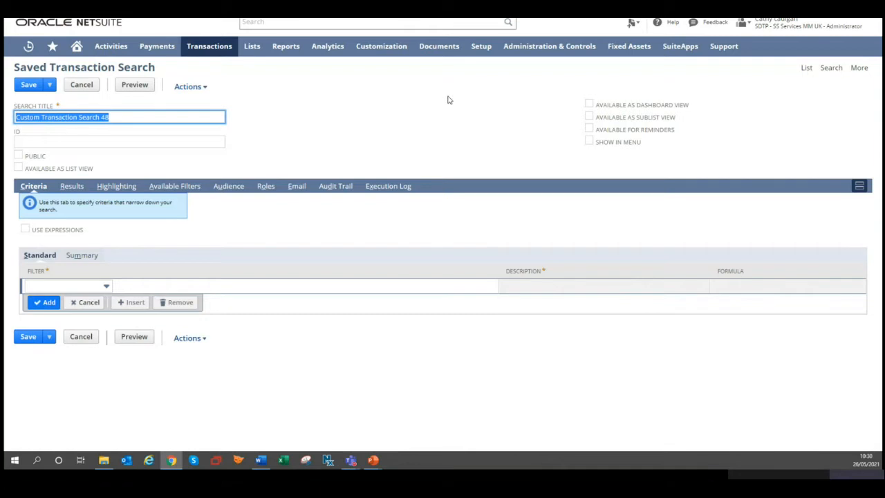
text(Web)
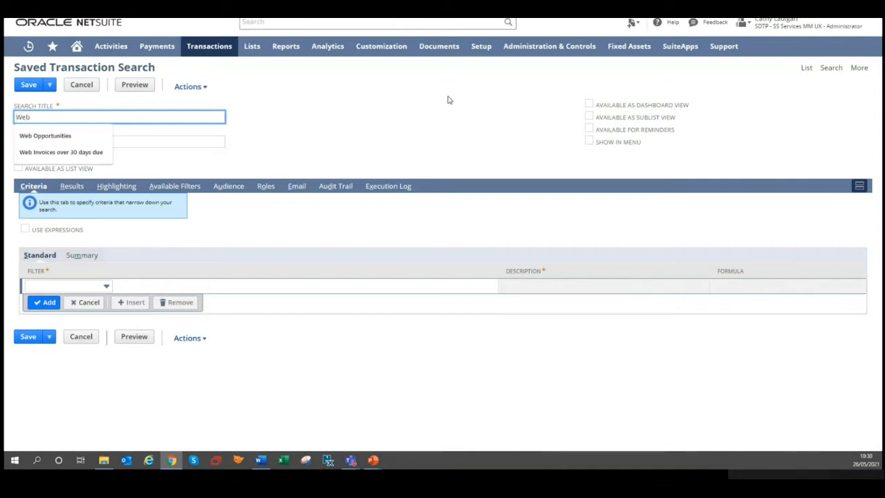
text( Invoices)
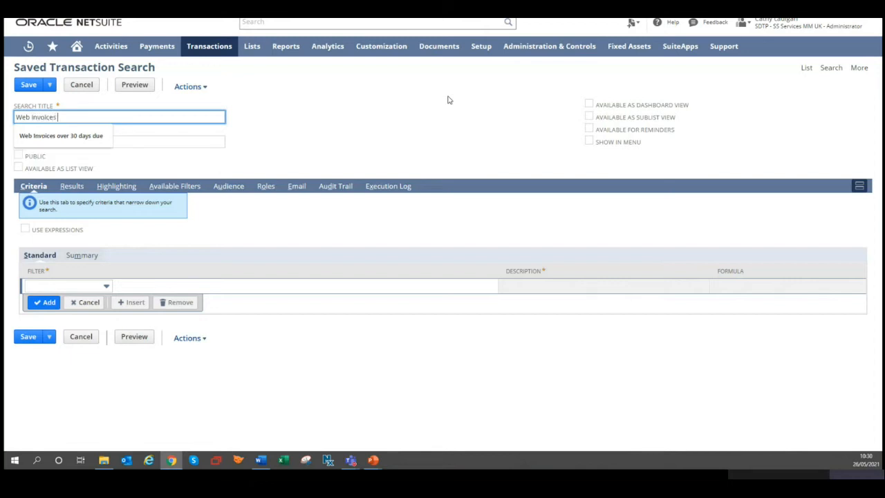
text( over 30 days)
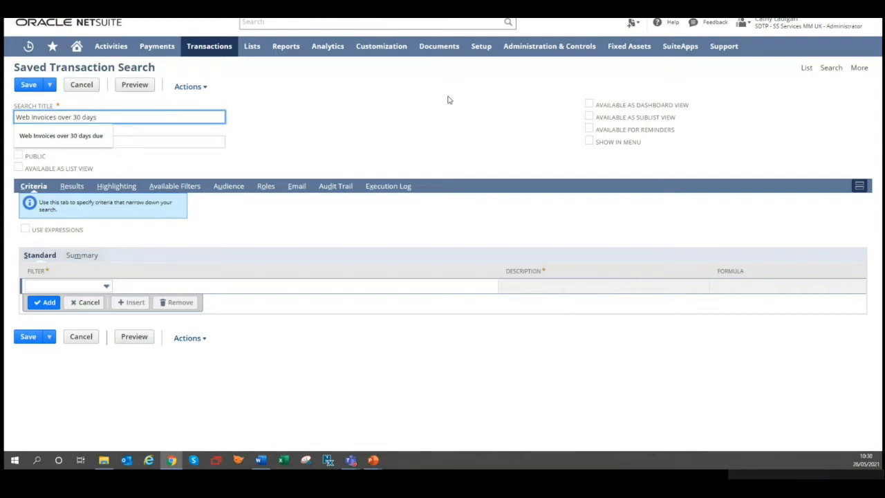
key(Tab)
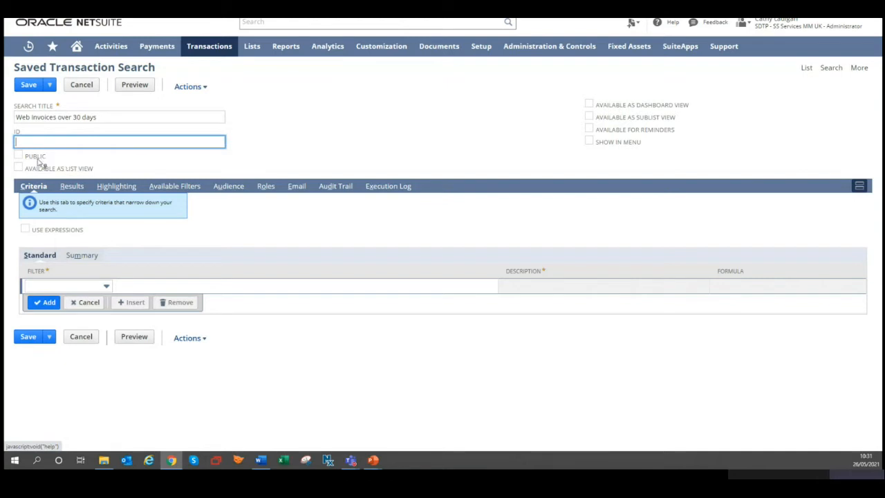
Make the search public, available as list, dashboard and sublist view, available for reminders, and shown in the menu.
click(20, 157)
click(20, 157)
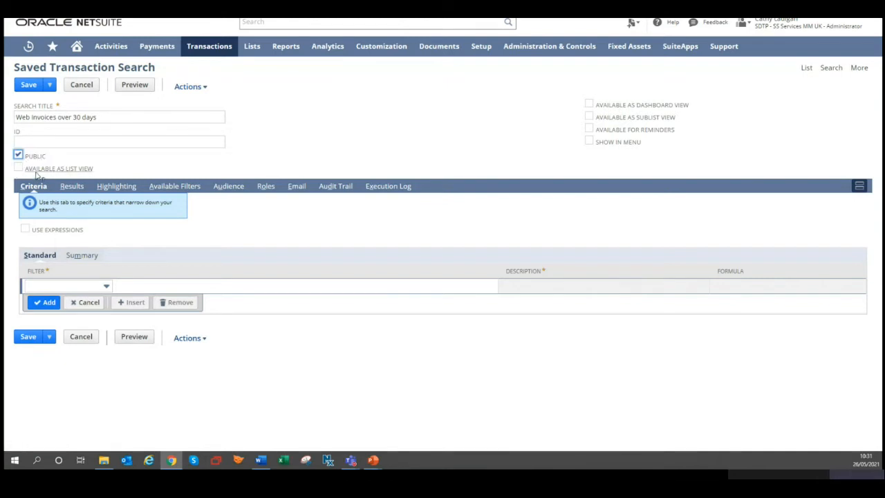
click(18, 167)
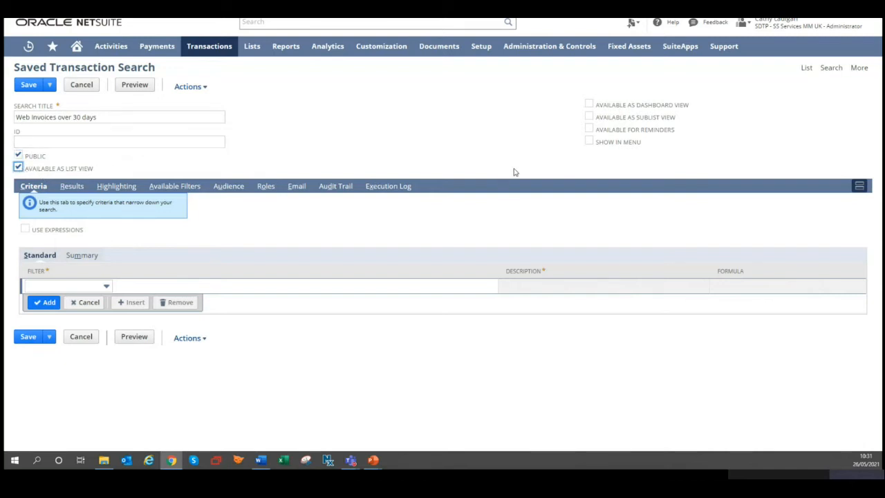
click(589, 106)
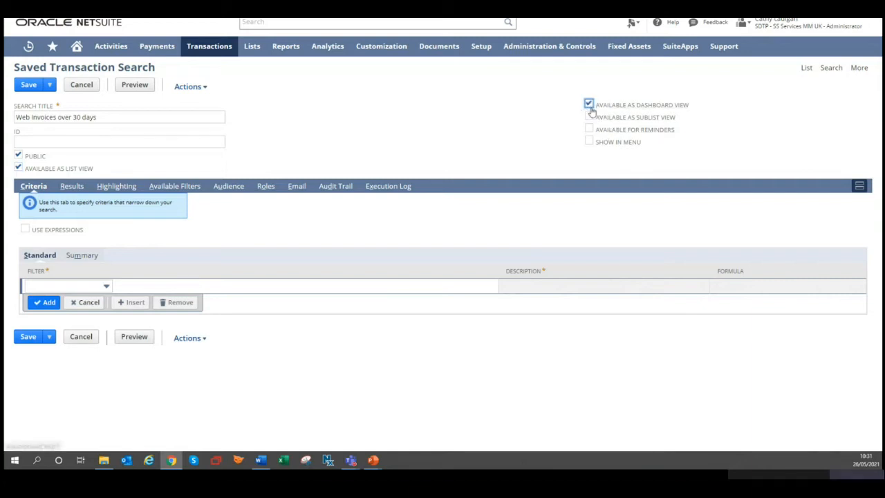
click(590, 119)
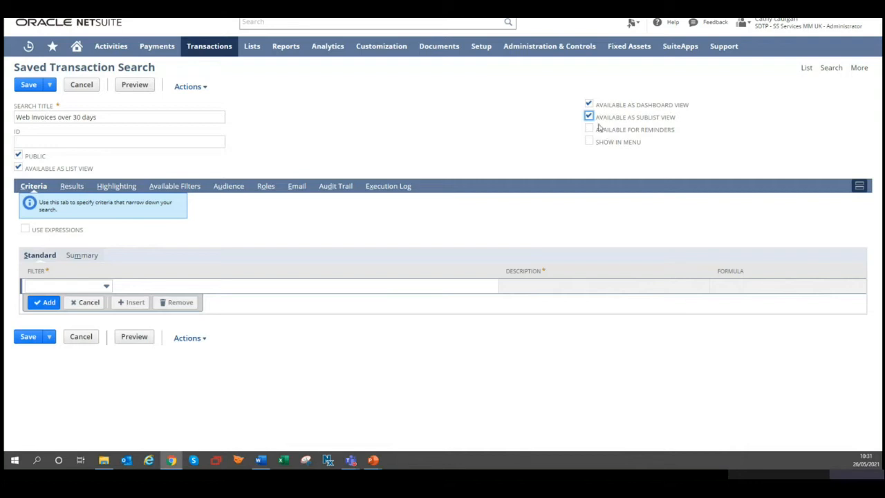
click(590, 131)
click(589, 142)
mouse_move(289, 50)
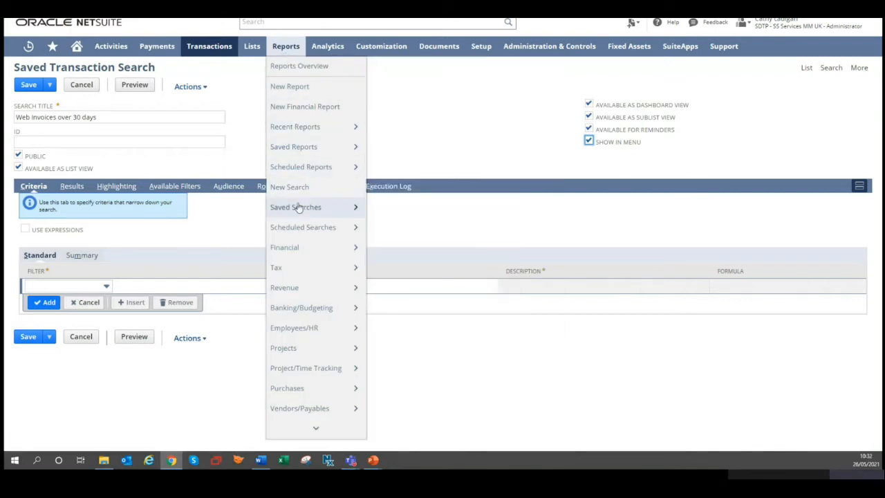
mouse_move(298, 207)
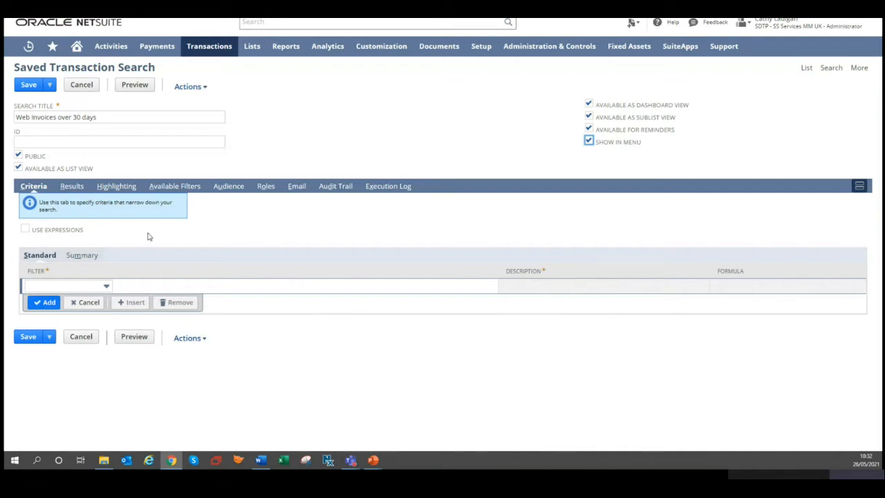
Add a standard criterion that limits the search to transactions whose Type is any of Invoice.
click(94, 289)
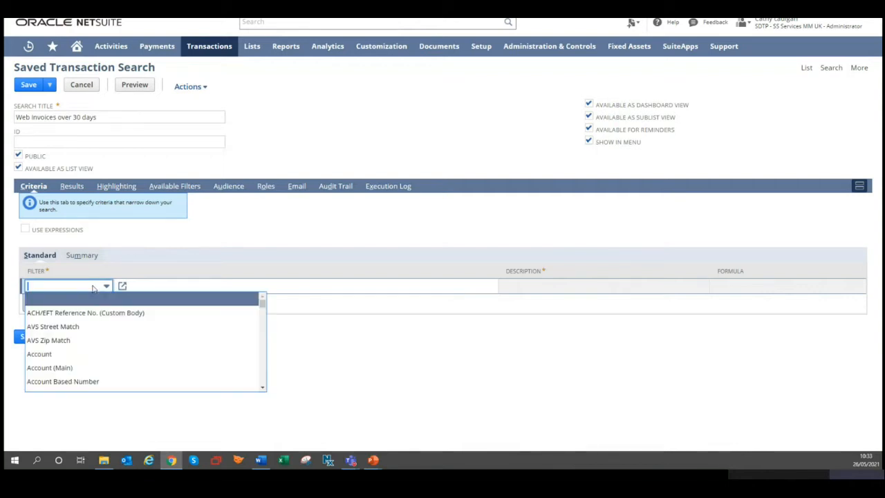
text(Type)
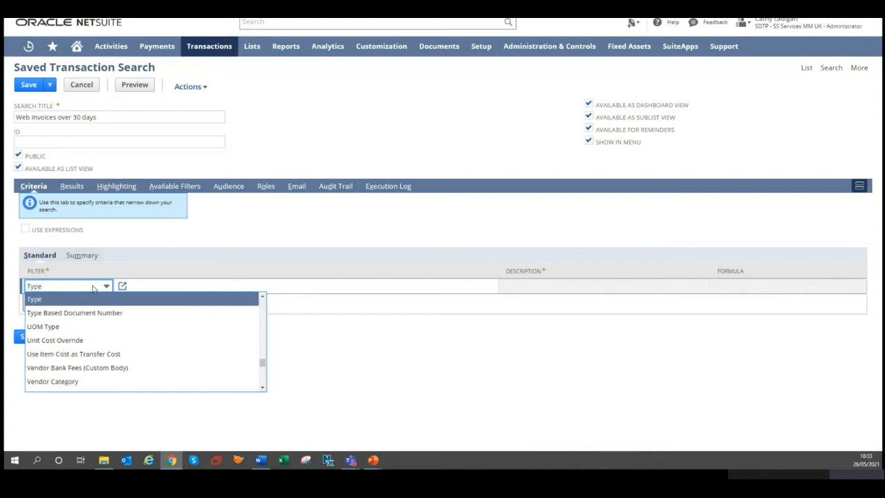
click(99, 300)
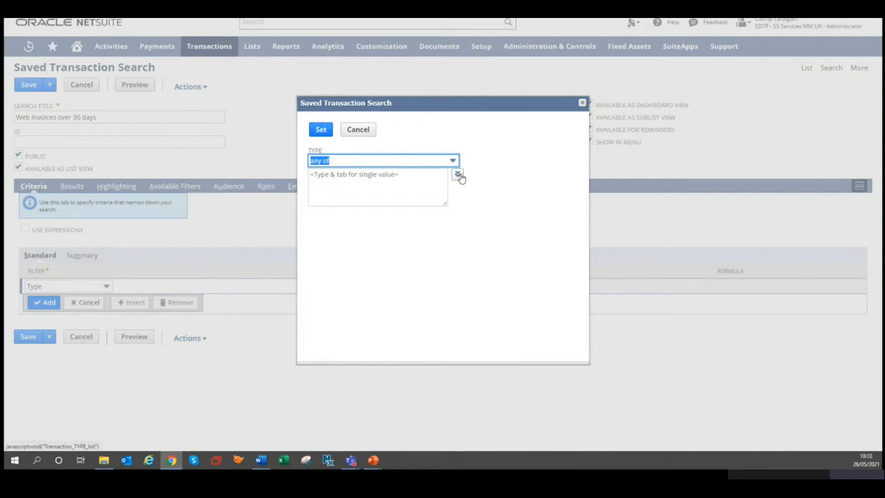
click(457, 176)
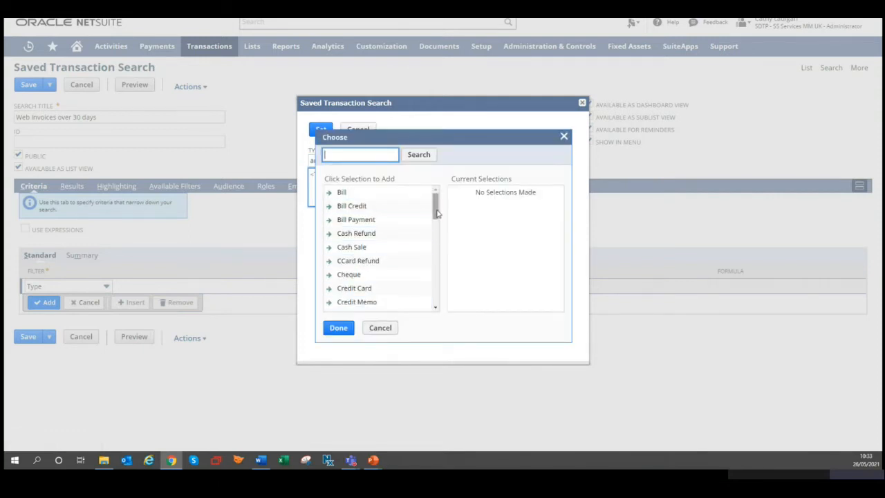
click(364, 157)
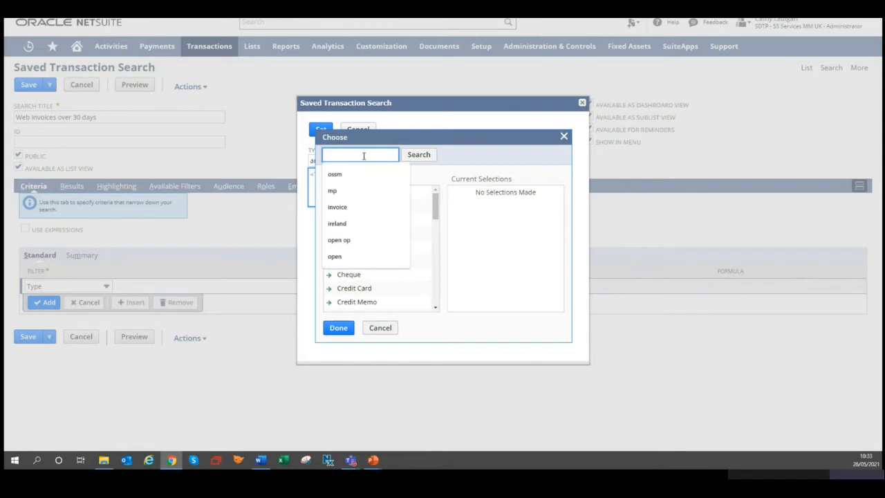
text(invoice)
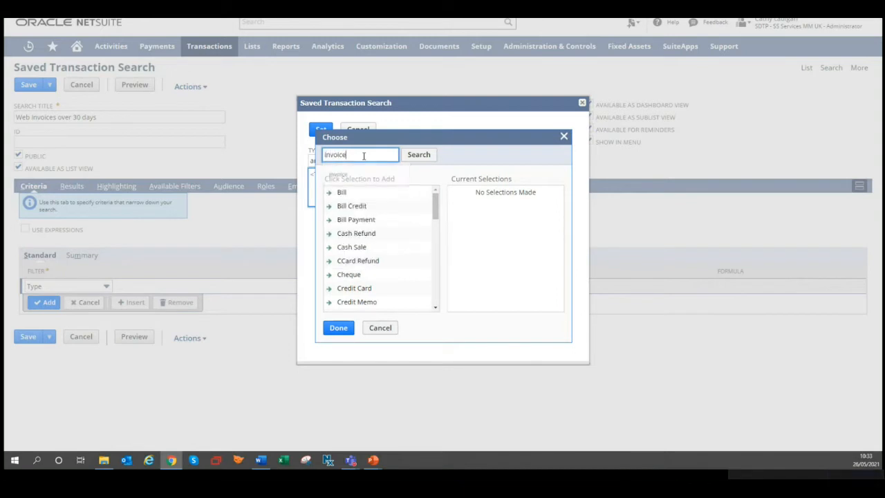
click(418, 154)
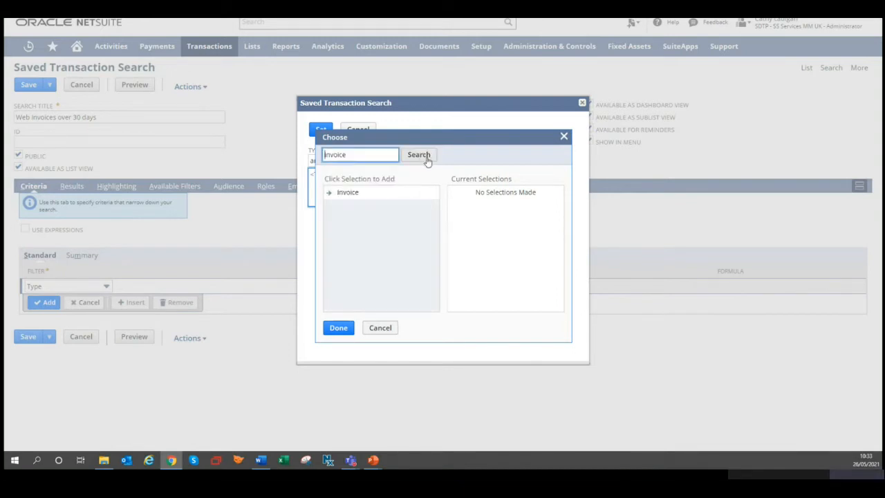
click(329, 193)
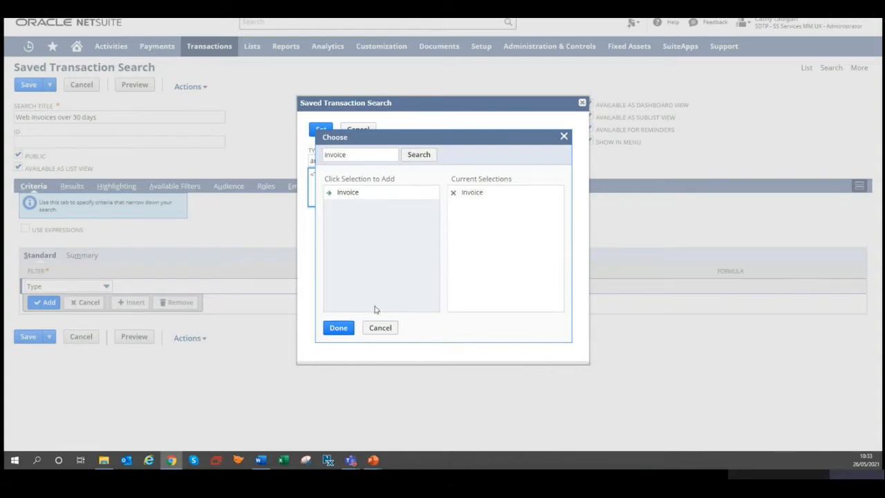
click(340, 328)
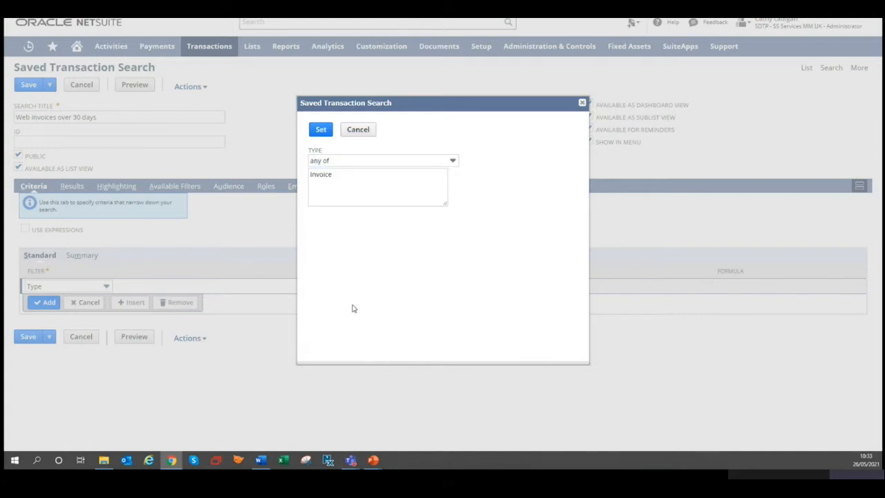
click(321, 131)
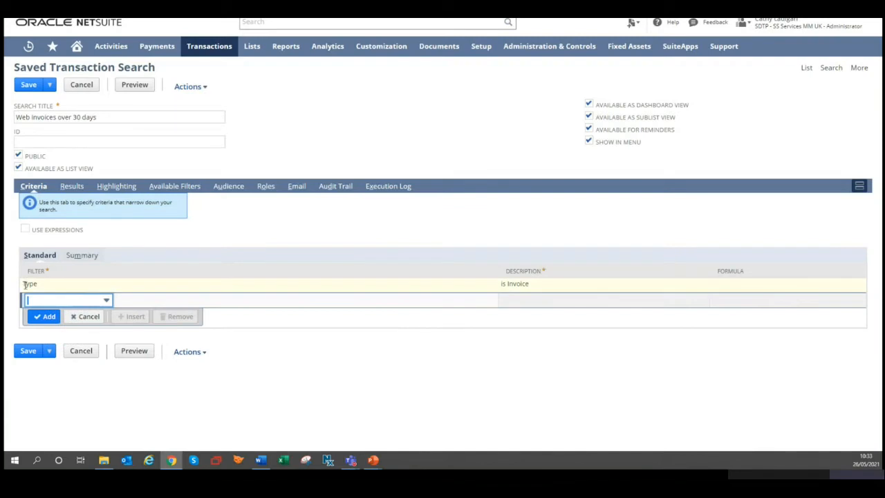
Add a Main Line criterion set to Yes.
click(79, 301)
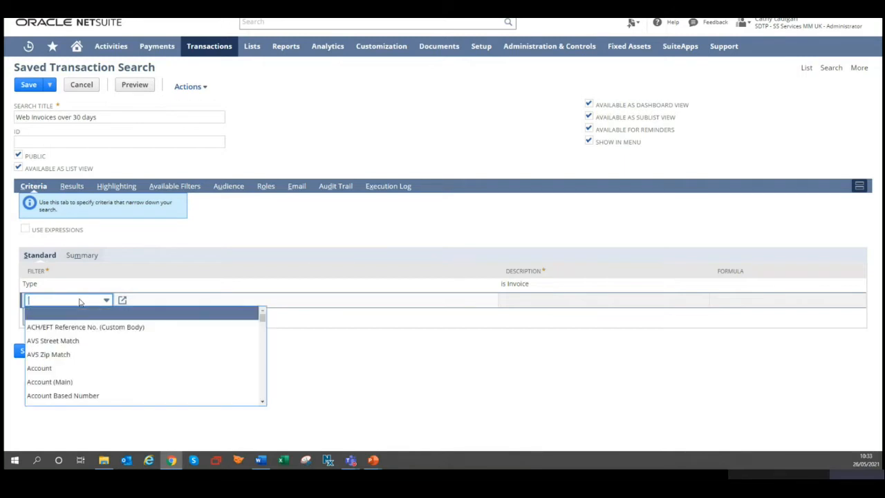
text(Main Line)
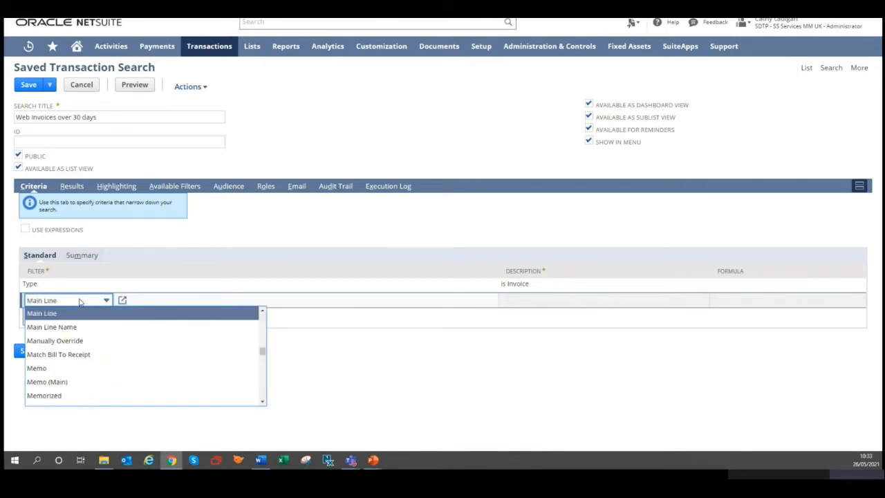
click(83, 313)
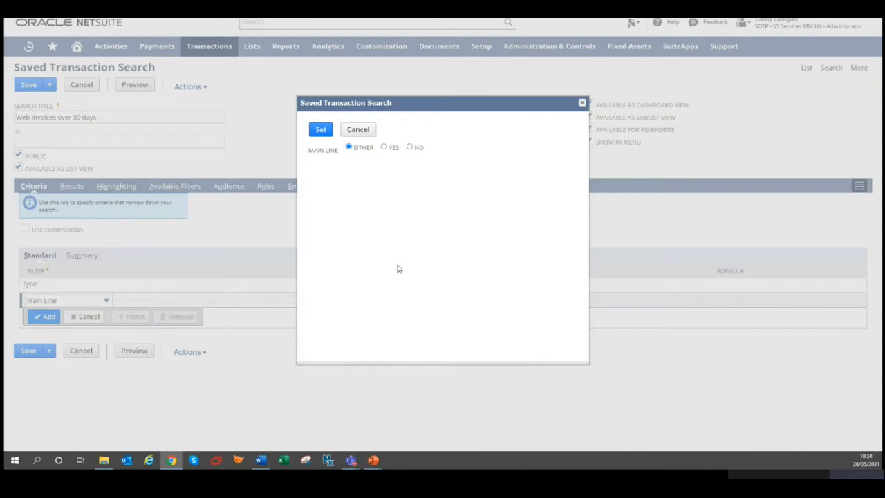
click(385, 147)
click(321, 130)
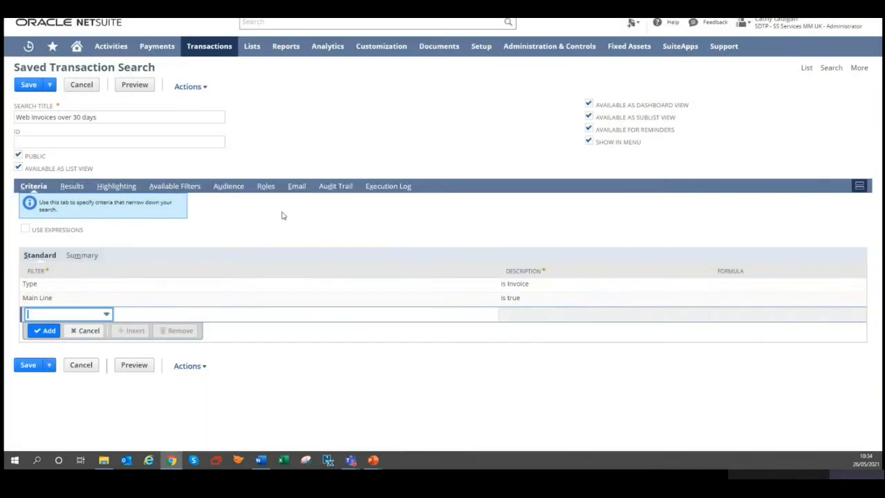
Add a Status criterion that limits the search to any of Invoice:Open.
click(82, 315)
text(Statistical)
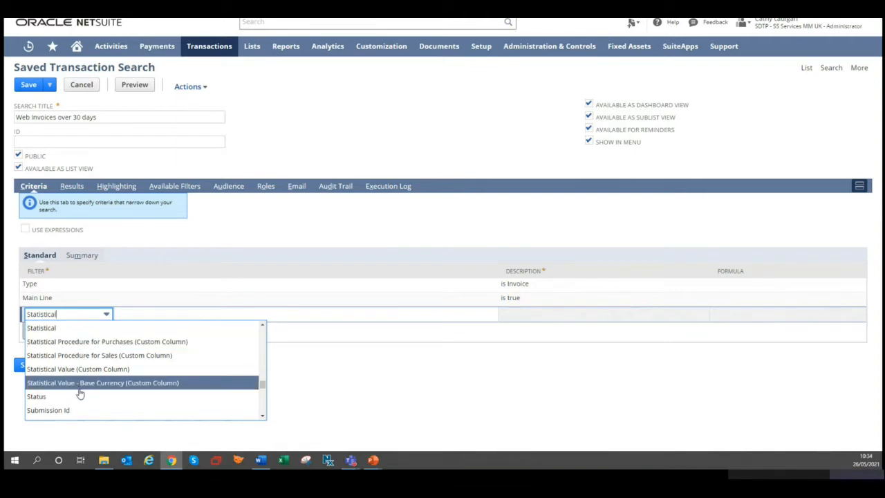
click(82, 396)
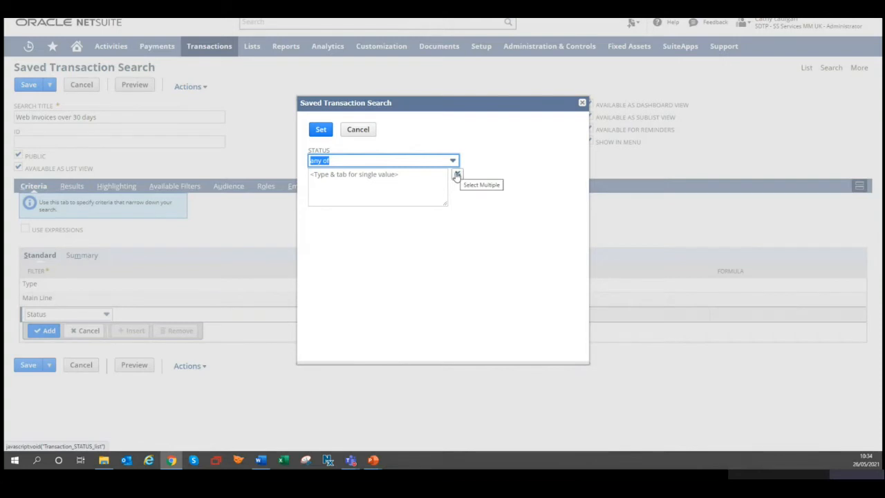
click(457, 175)
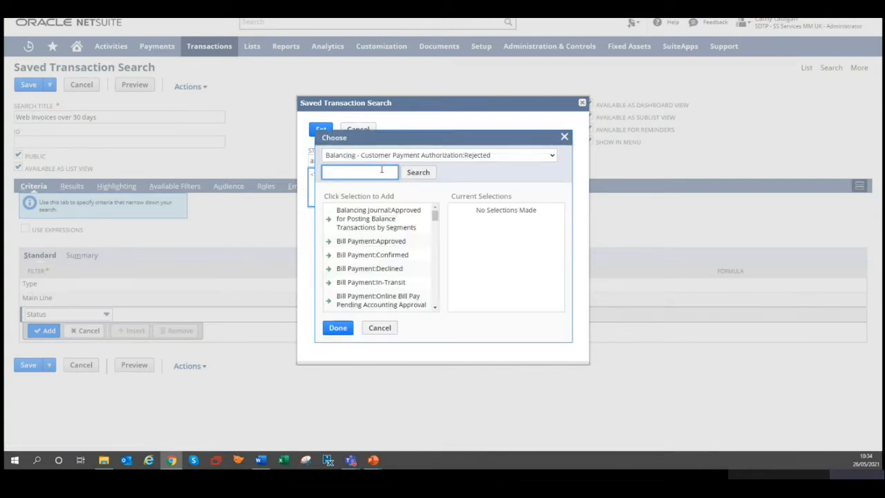
text(invoice)
click(412, 173)
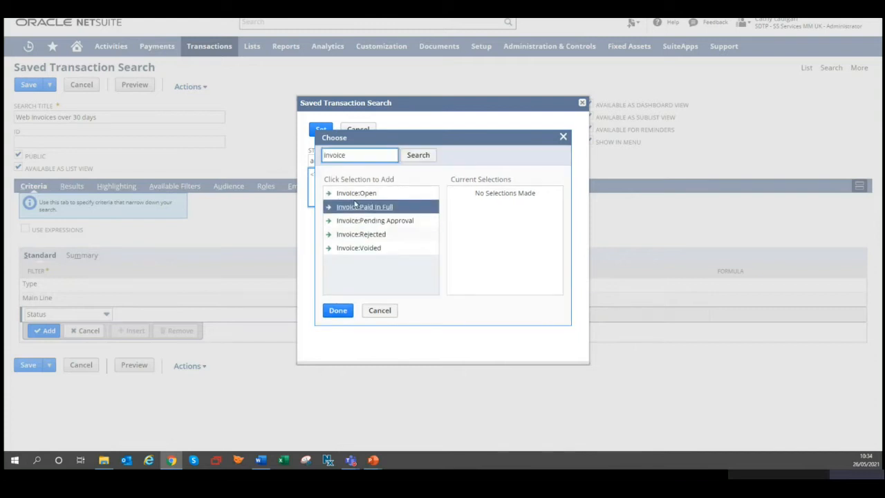
click(330, 195)
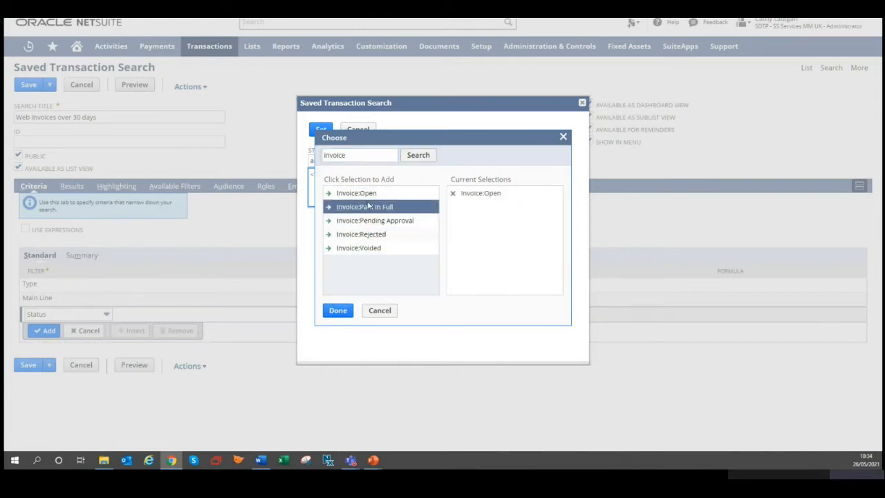
click(337, 311)
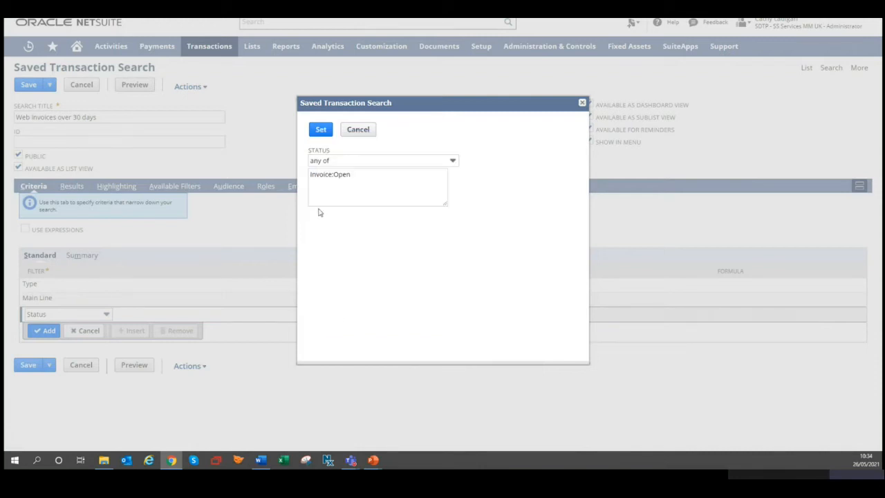
click(321, 131)
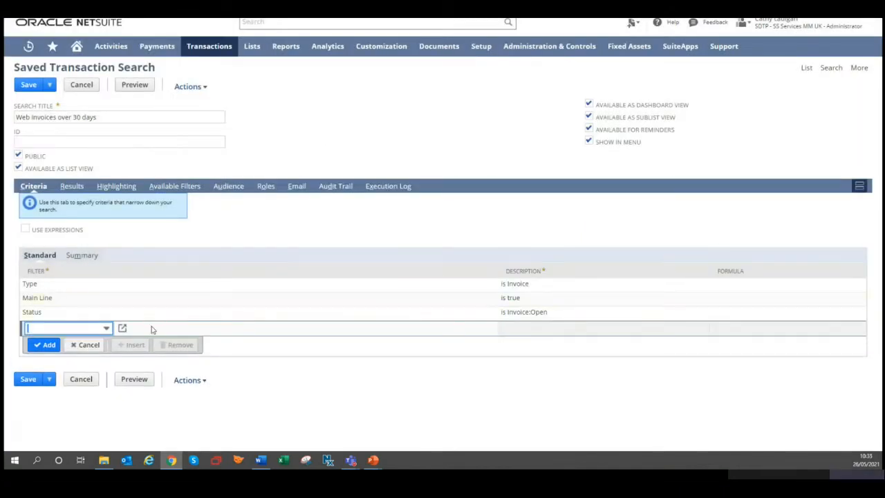
Add a Due Date/Receive By criterion set to on or before a relative date of 30 days ago.
click(90, 329)
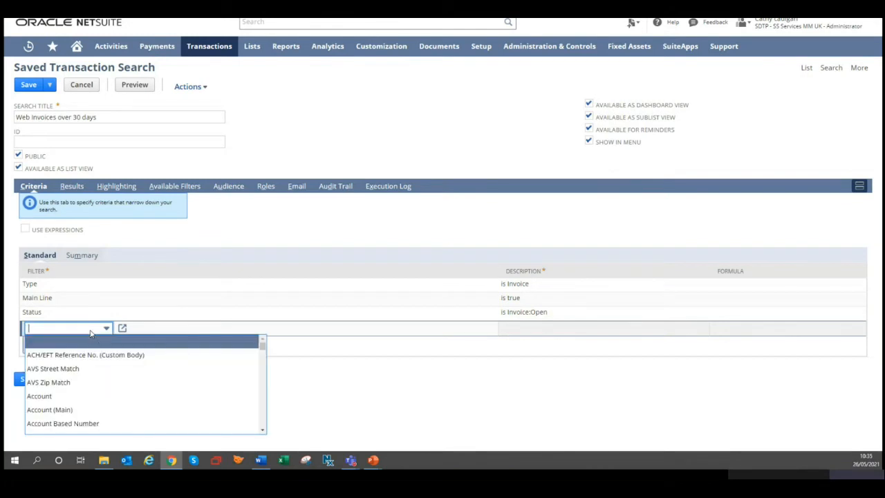
text(du)
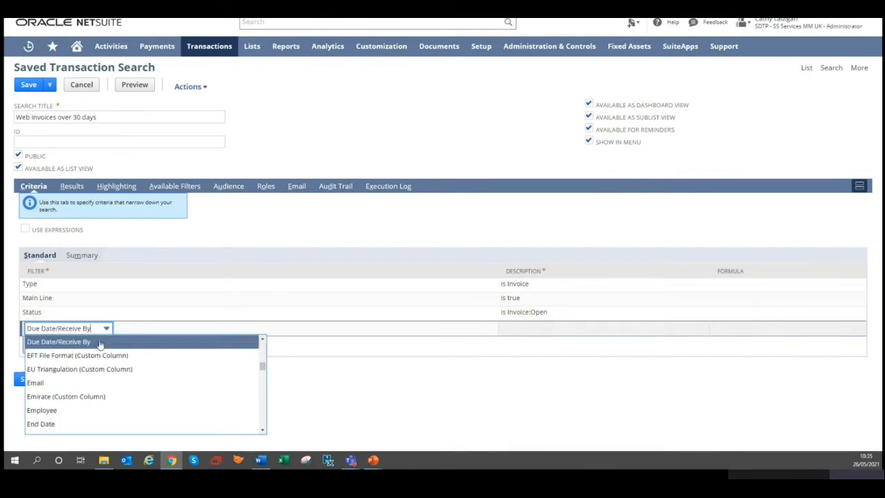
click(100, 343)
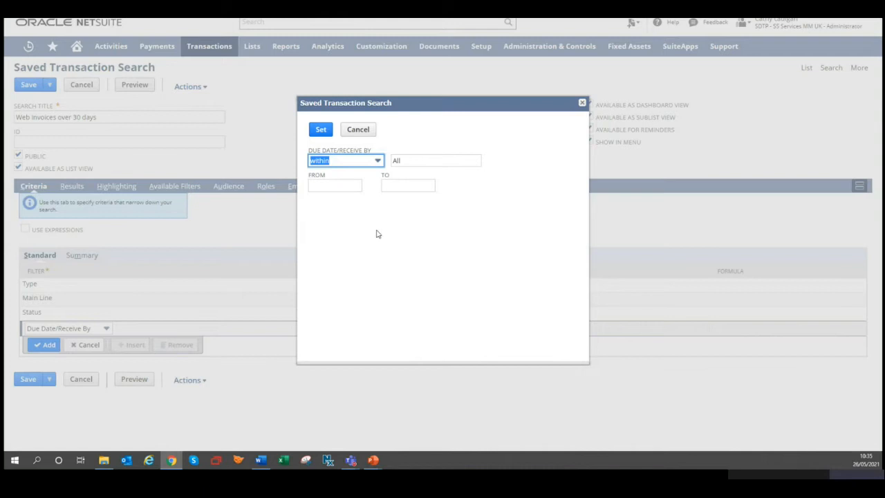
click(367, 166)
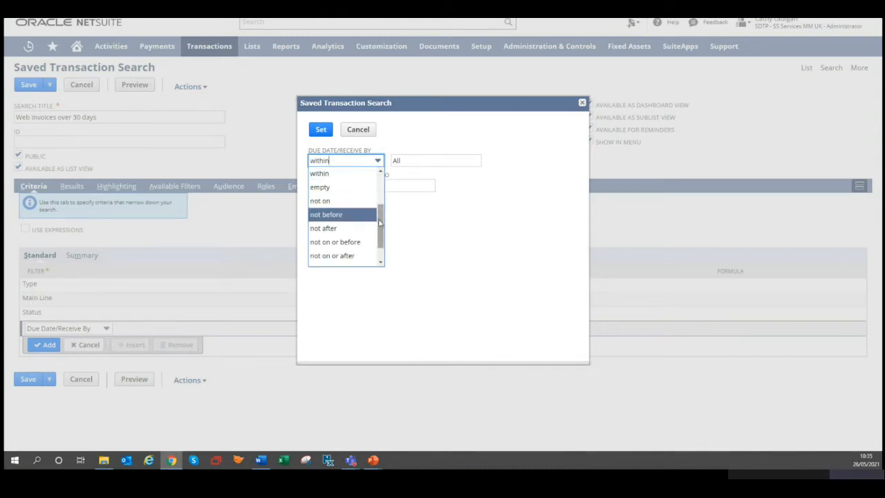
scroll(379, 221, up, 2)
click(344, 213)
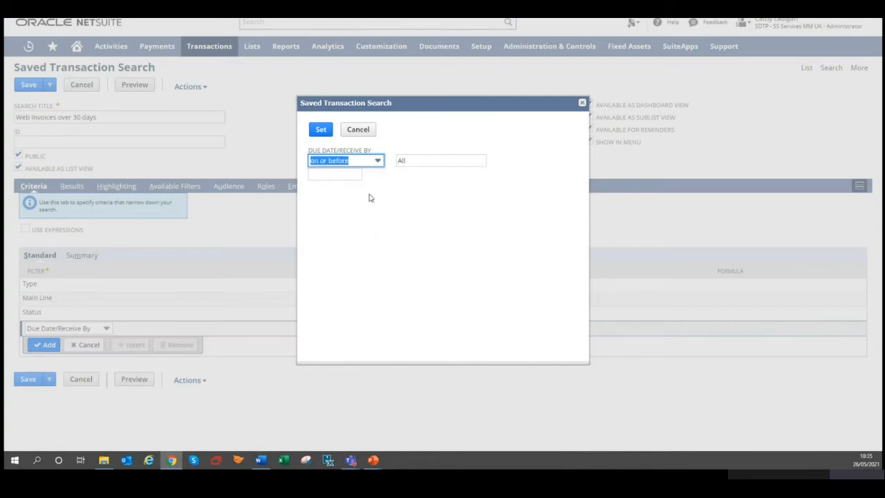
click(428, 163)
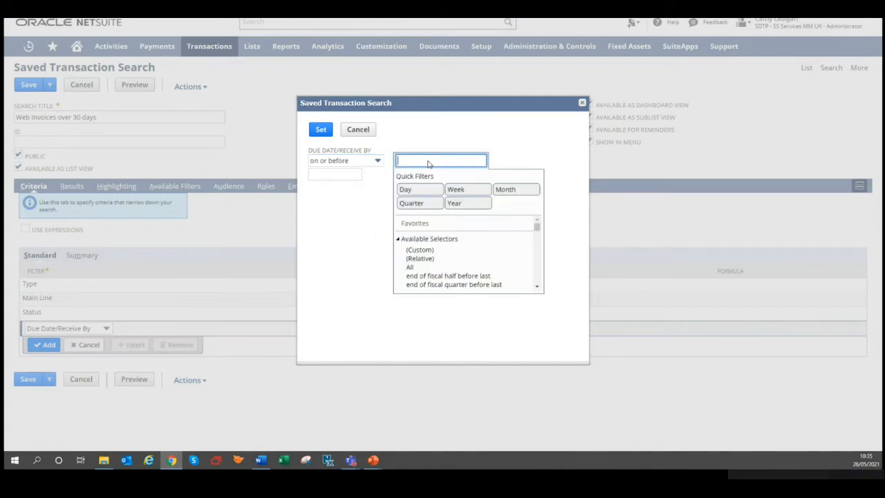
click(428, 260)
click(320, 176)
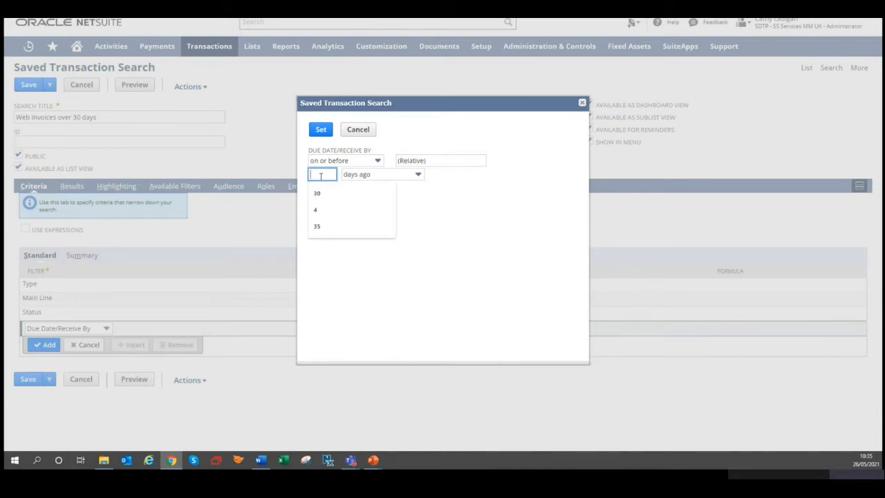
text(3)
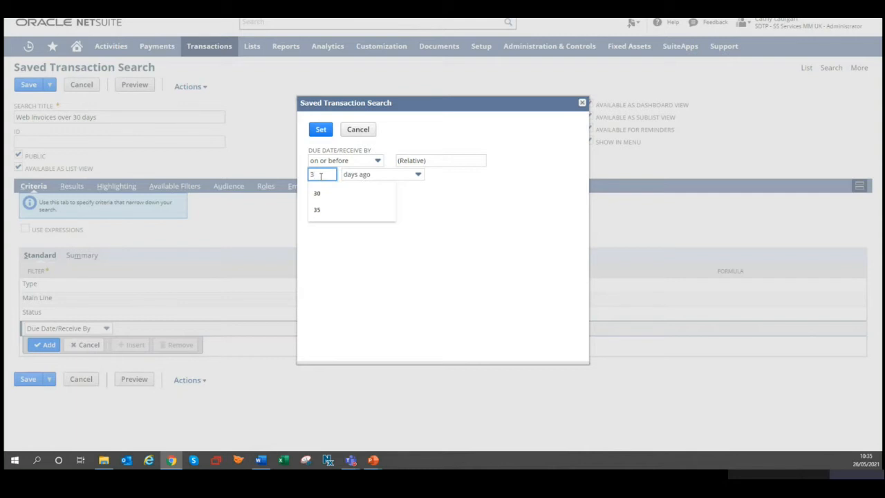
text(0)
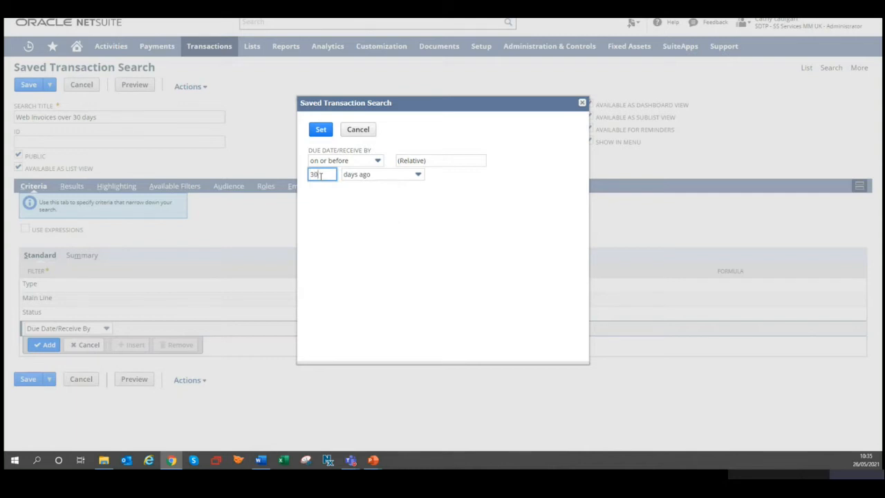
click(322, 130)
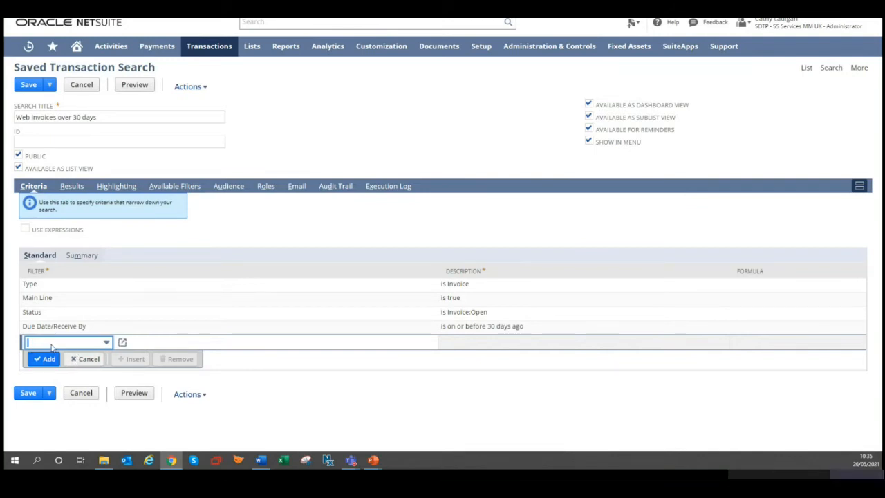
Add a Promised to Pay (Custom Body) criterion set to No.
click(52, 345)
text(prom)
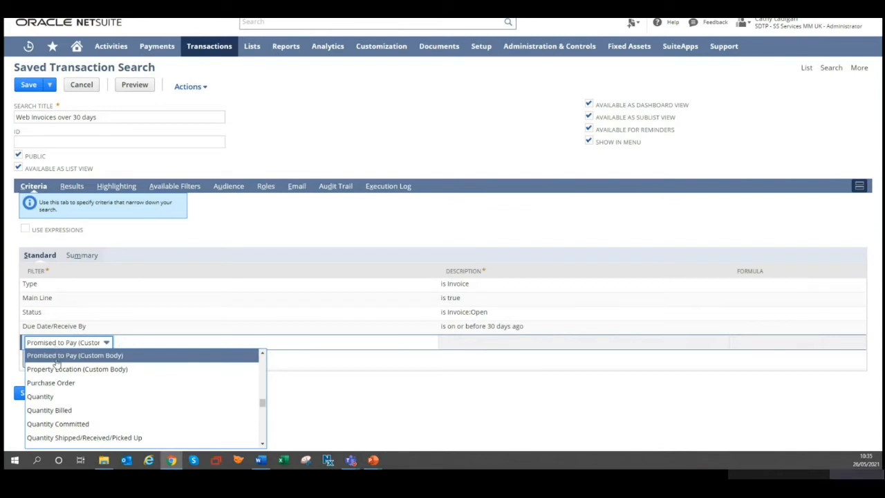
click(55, 355)
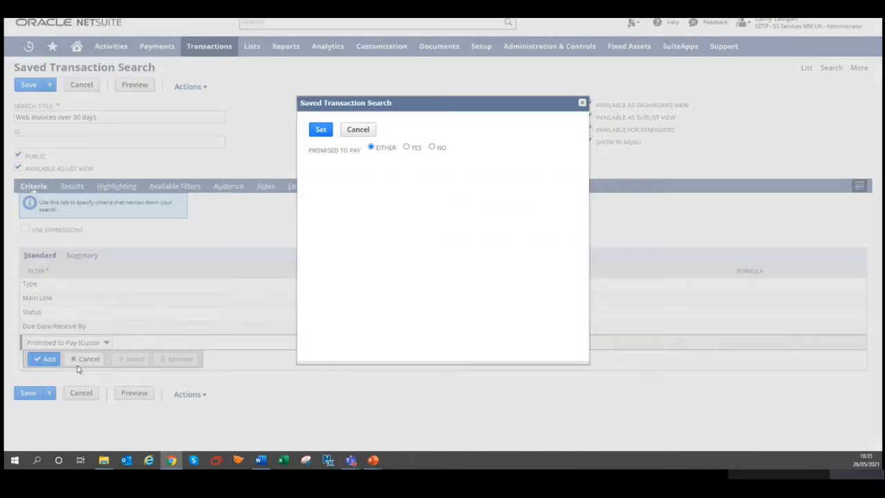
click(432, 148)
click(322, 132)
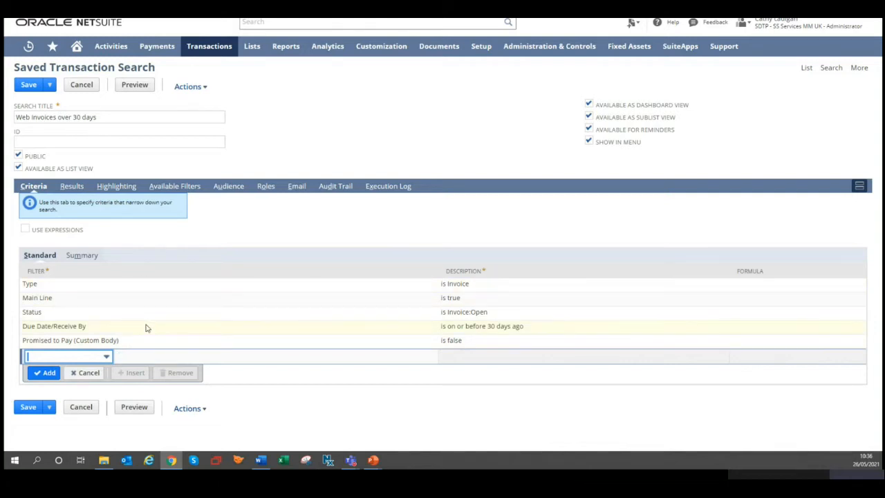
Remove the Order Type, *, As-Of Date, Period and Tax Period columns from the search results.
click(72, 187)
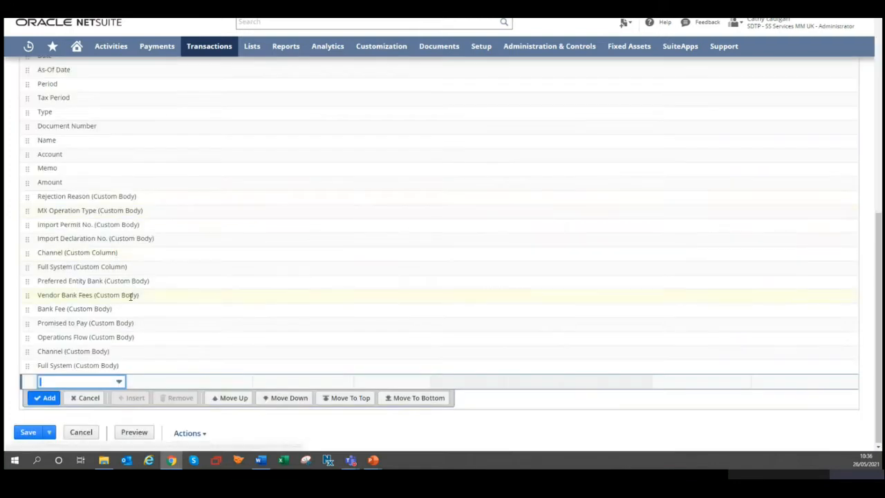
scroll(232, 320, up, 3)
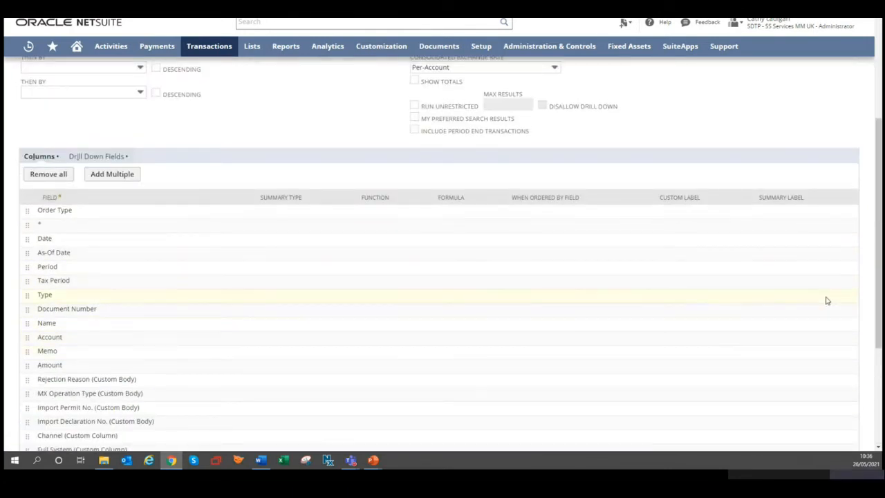
click(160, 213)
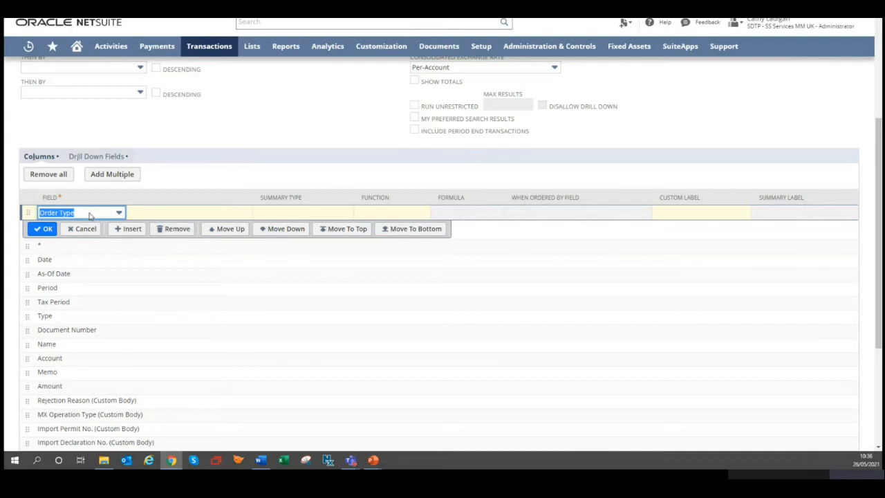
click(177, 229)
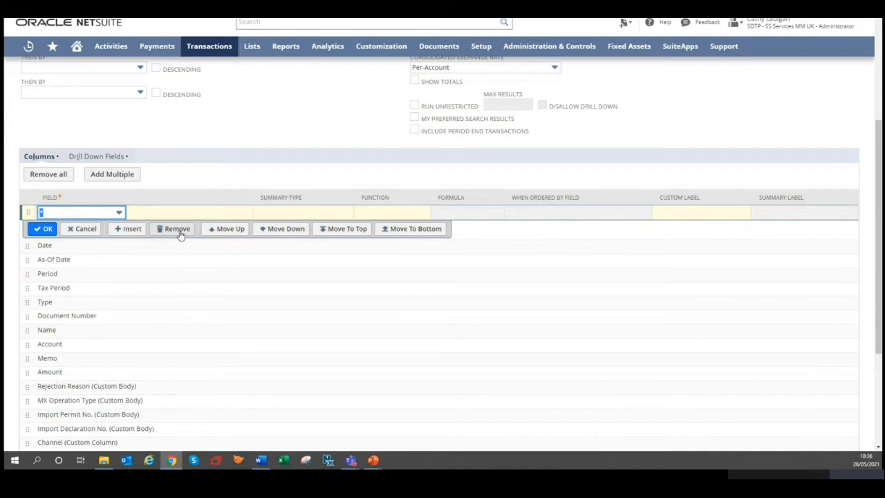
click(166, 250)
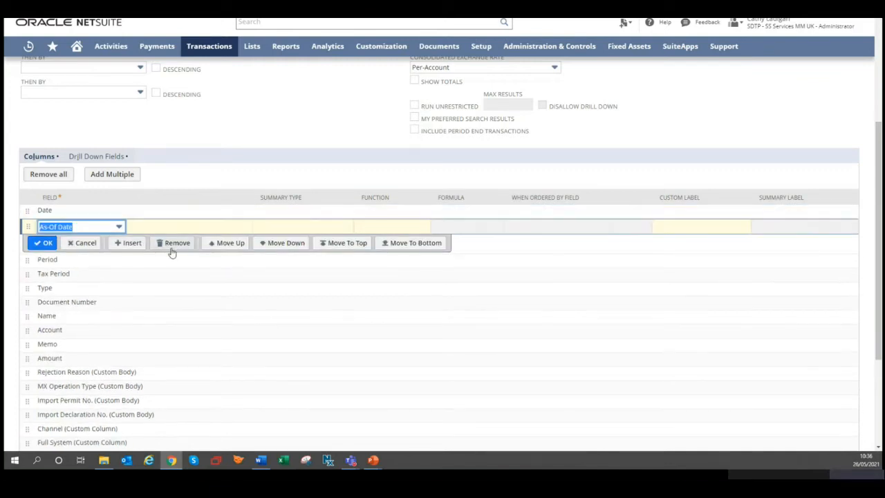
click(177, 245)
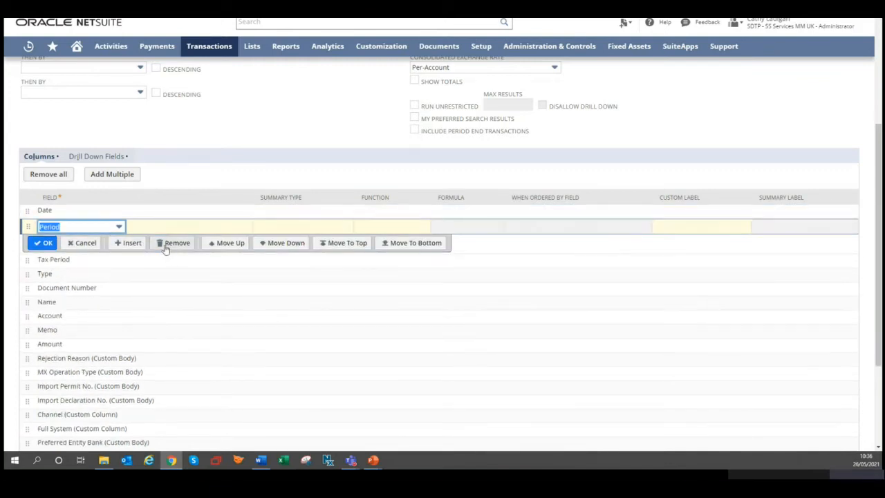
click(177, 244)
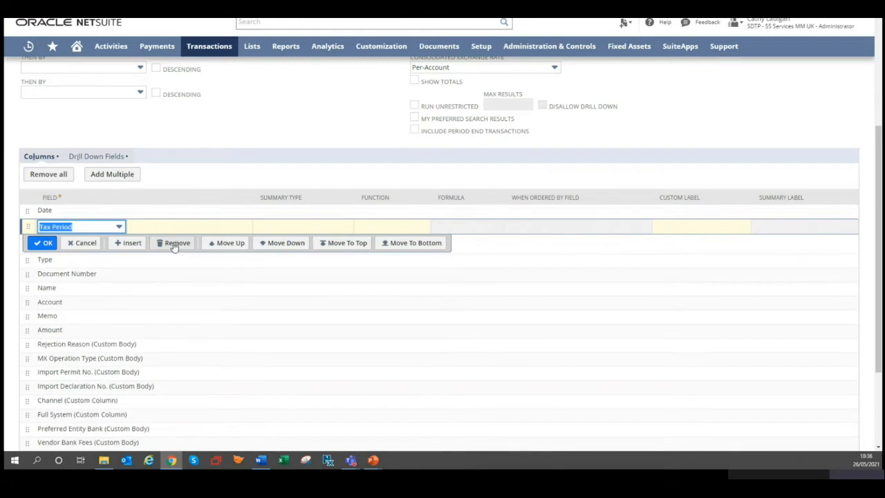
click(173, 247)
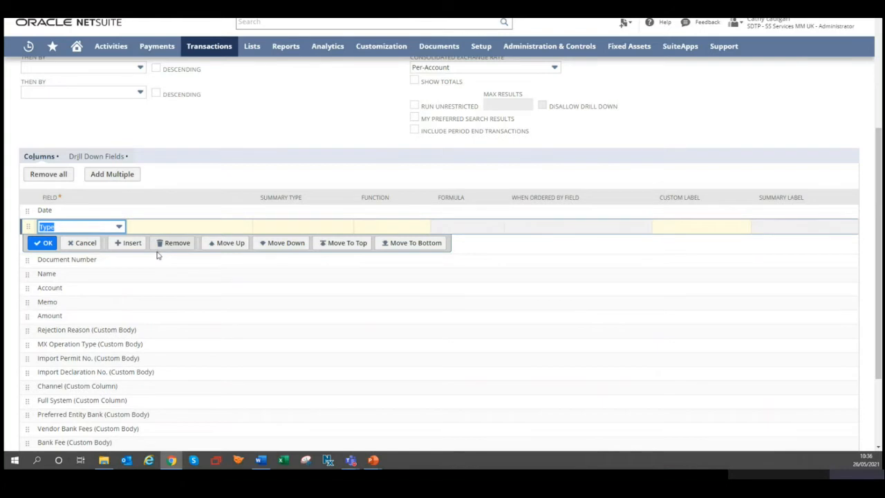
Remove the Account and Memo columns from the search results, keeping Type, Document Number and Name.
click(130, 292)
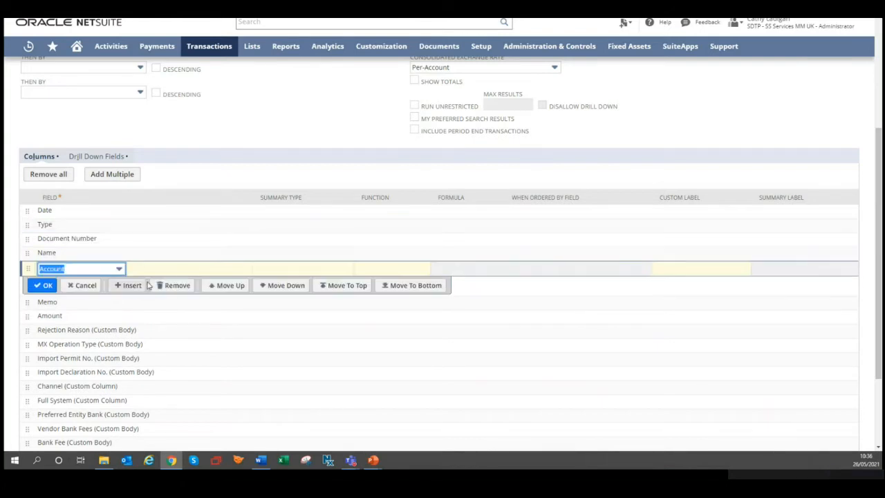
click(172, 291)
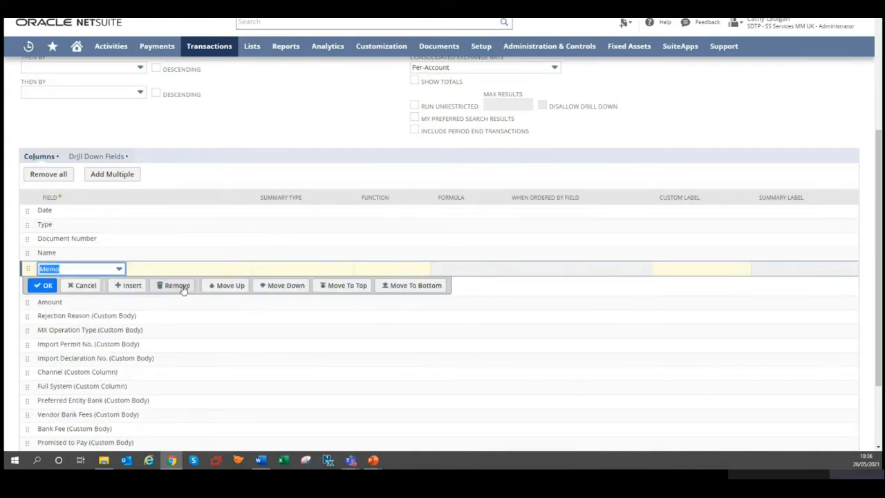
click(173, 291)
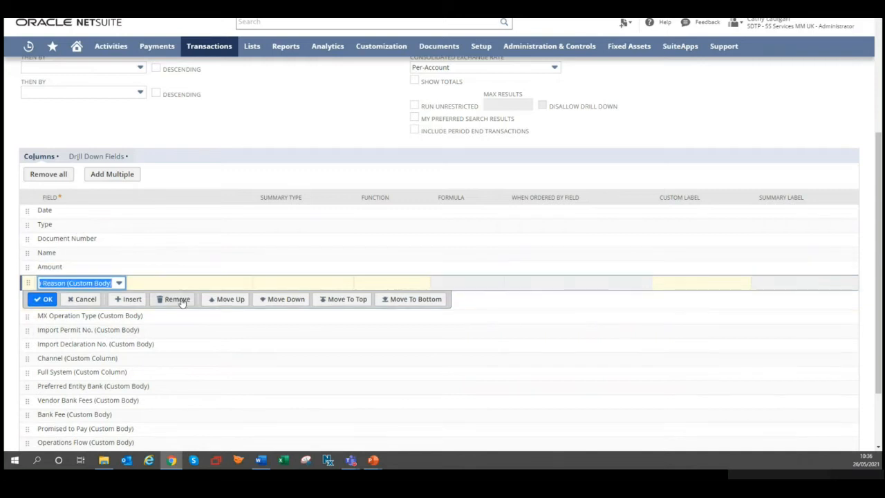
Remove the Reason, MX Operation Type, Import Permit No., Import Declaration No., Channel (Custom Column), Full System (Custom Column) and Preferred Entity Bank result columns.
click(178, 302)
click(177, 302)
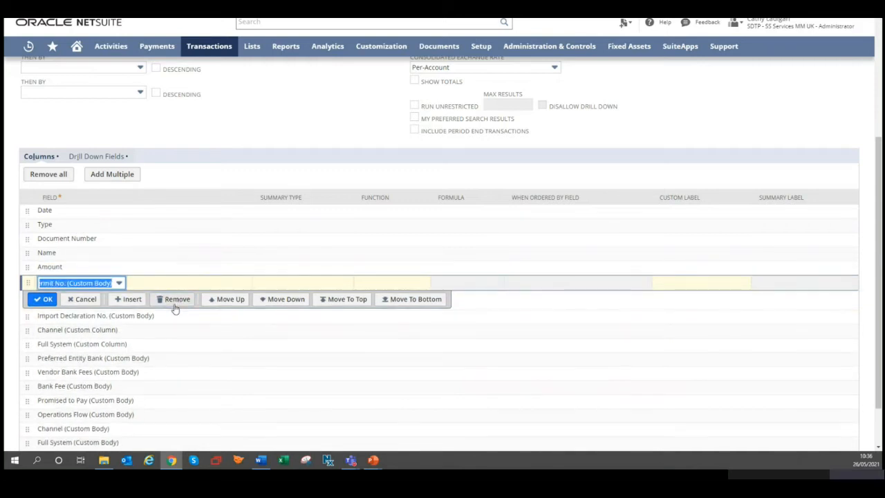
click(177, 304)
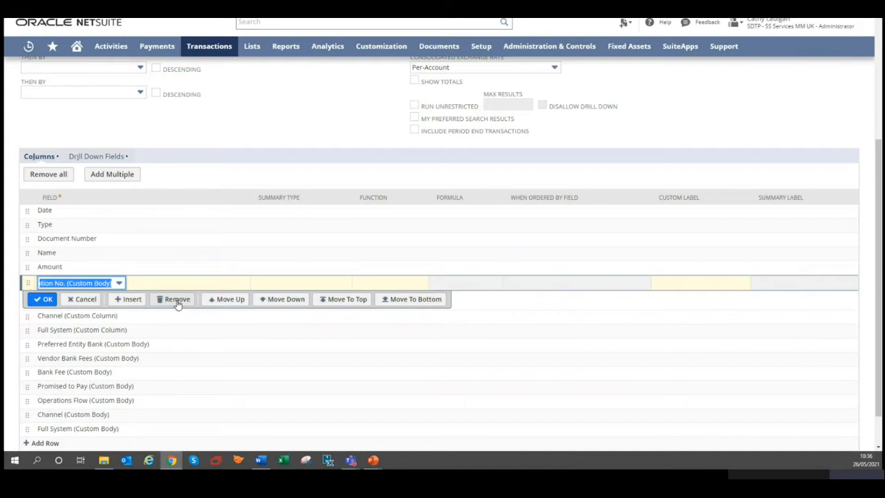
click(177, 302)
click(177, 302)
click(177, 302)
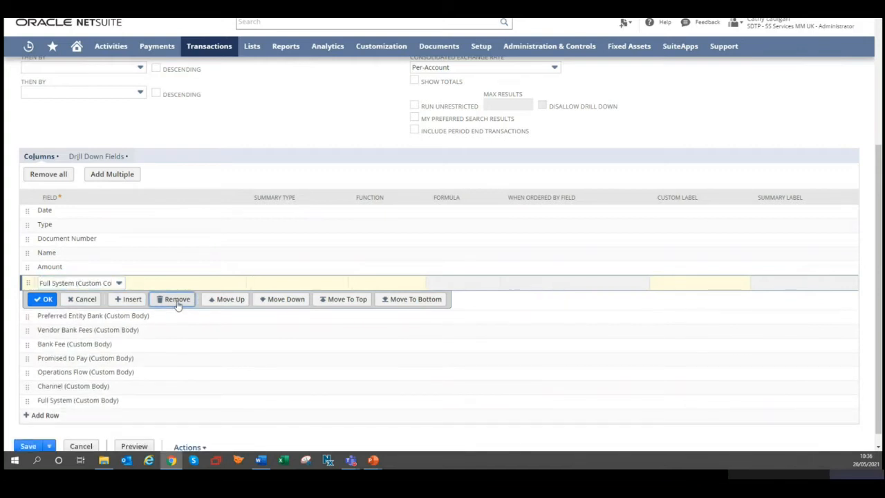
click(177, 302)
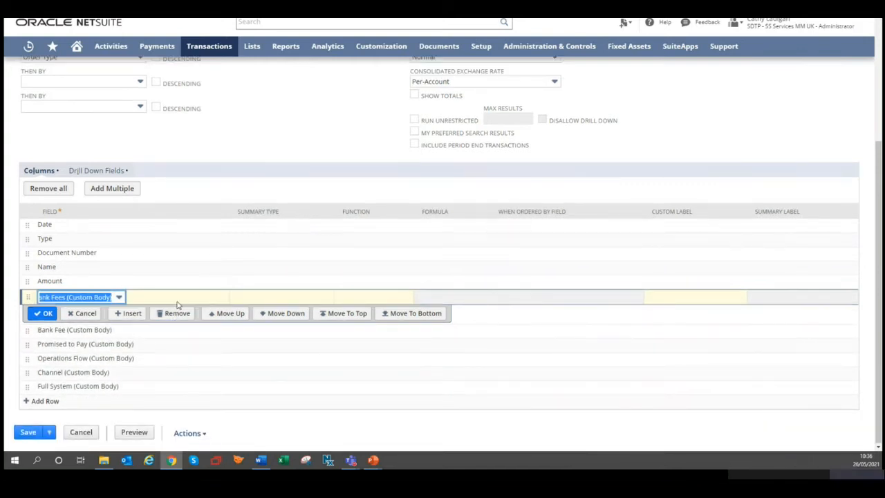
Remove the Vendor Bank Fees, Bank Fee, Operations Flow, Channel and Full System custom body columns, keeping Promised to Pay.
click(173, 314)
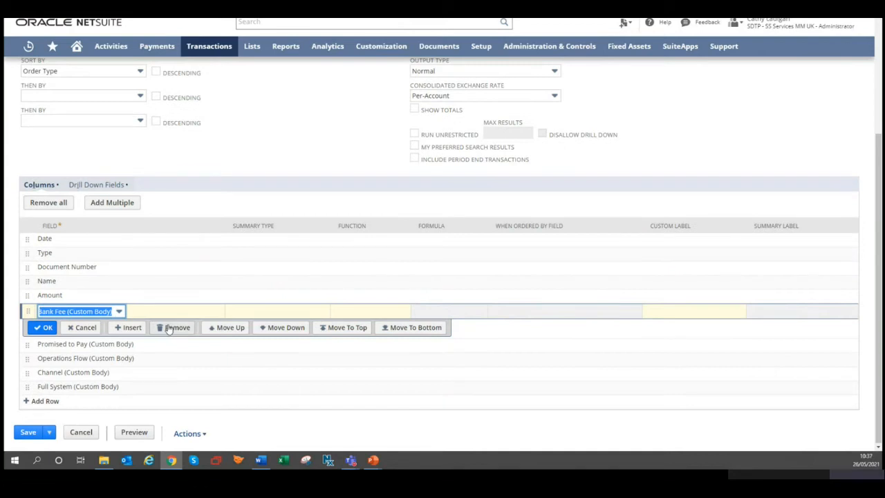
click(170, 326)
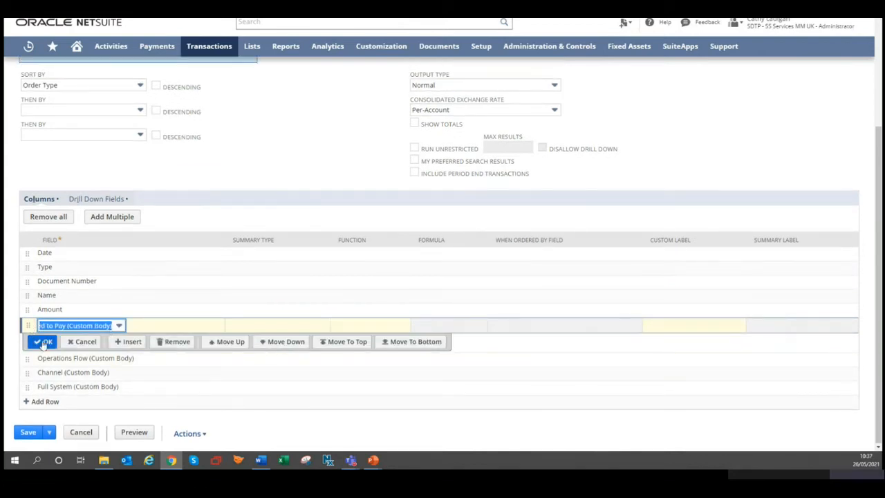
click(135, 359)
click(175, 356)
click(177, 371)
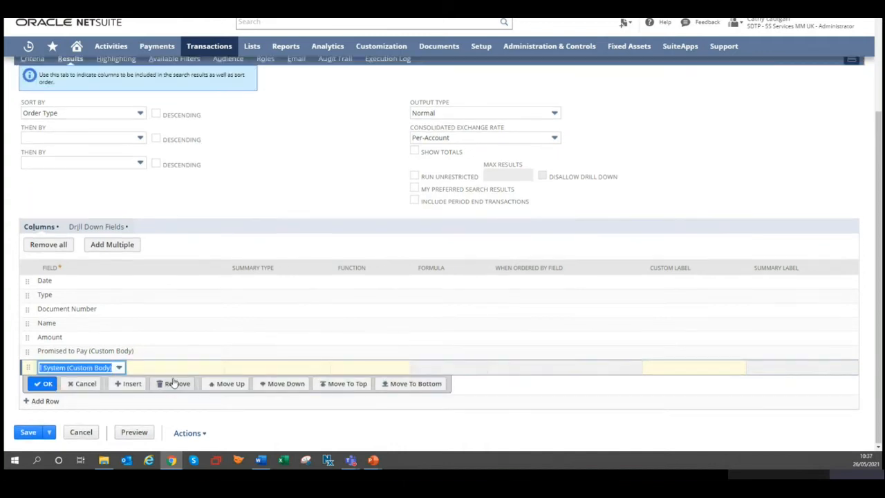
click(175, 384)
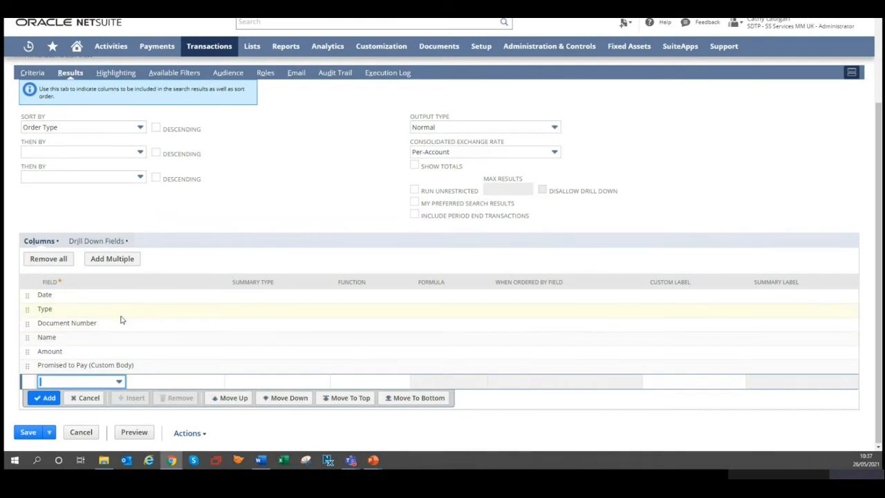
Preview the search results, return to the search definition and check its available filters.
click(136, 434)
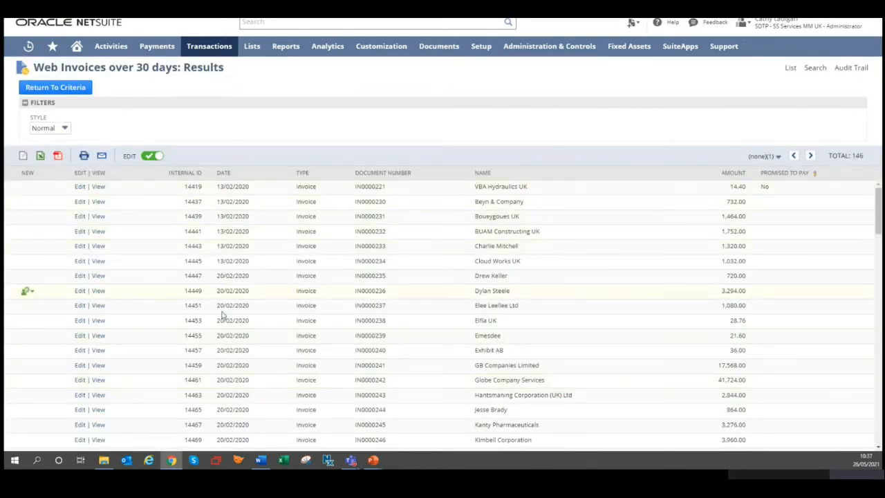
click(63, 94)
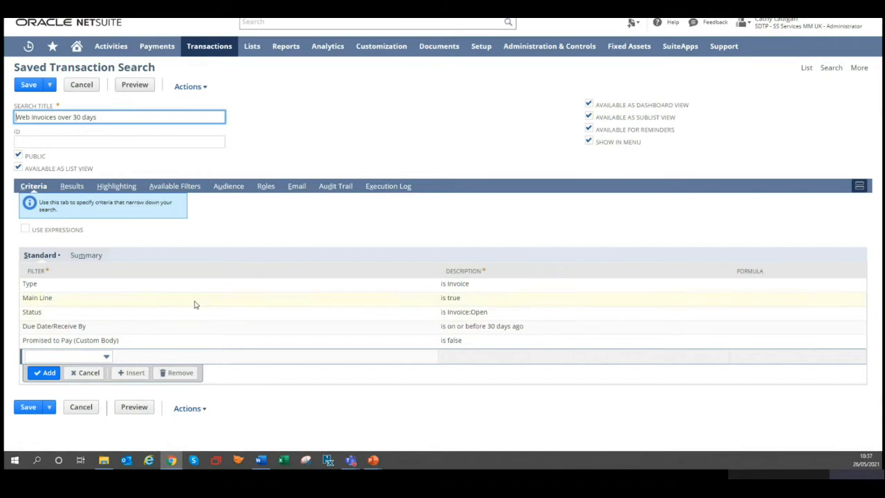
click(182, 189)
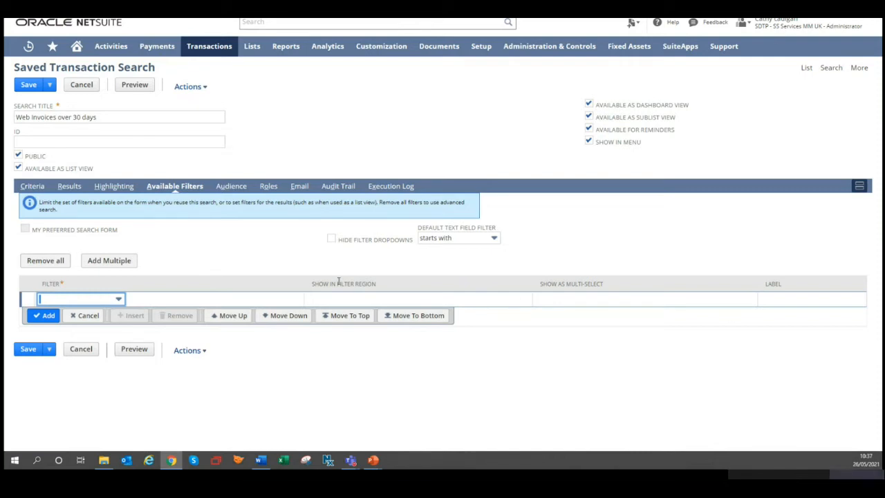
Examine the role and subsidiary choices for the search's audience and its role preference settings, keeping all roles selected.
click(234, 191)
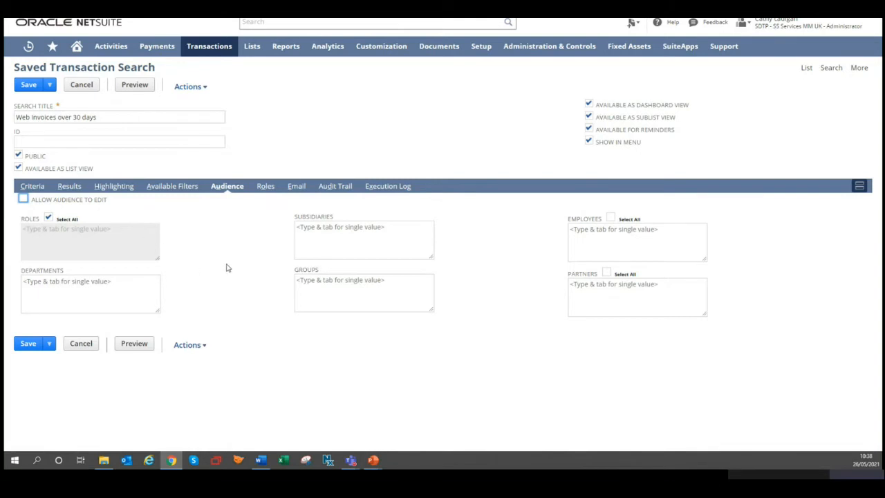
click(48, 219)
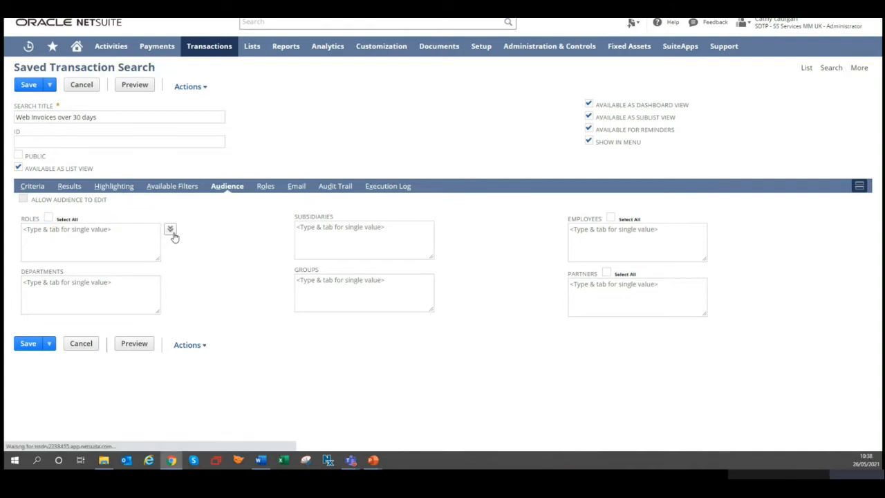
click(171, 231)
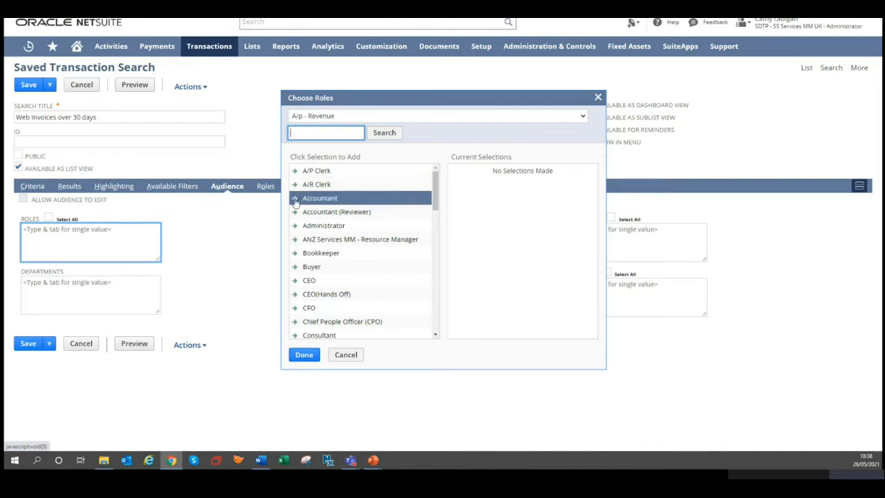
click(357, 358)
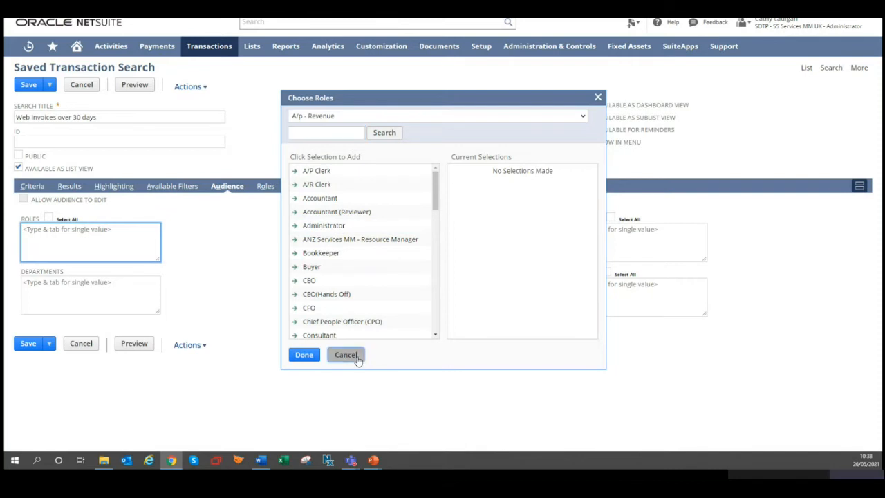
click(48, 218)
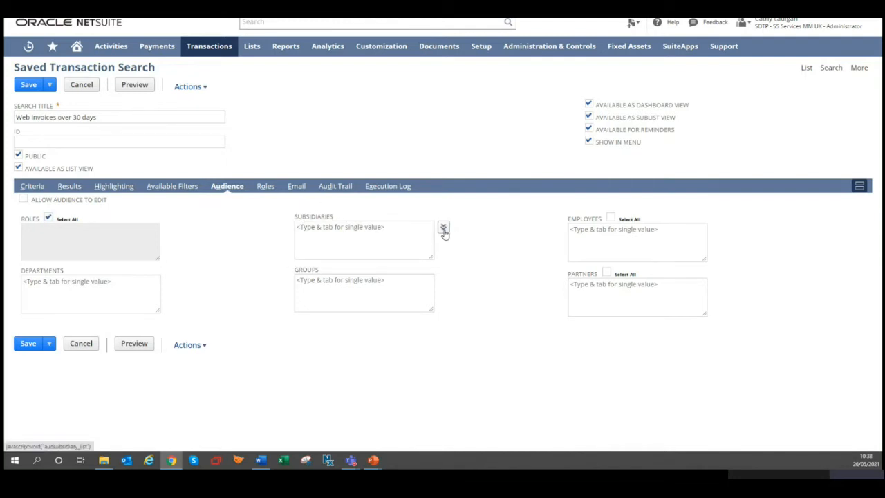
click(443, 229)
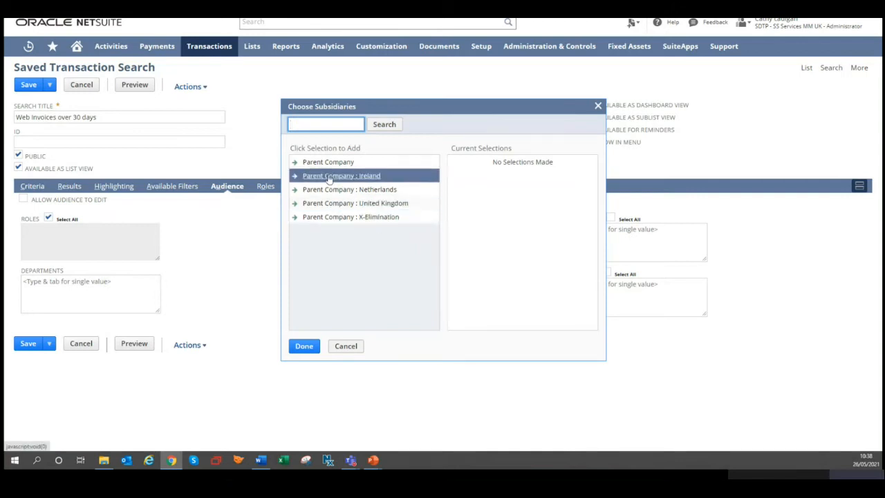
click(346, 348)
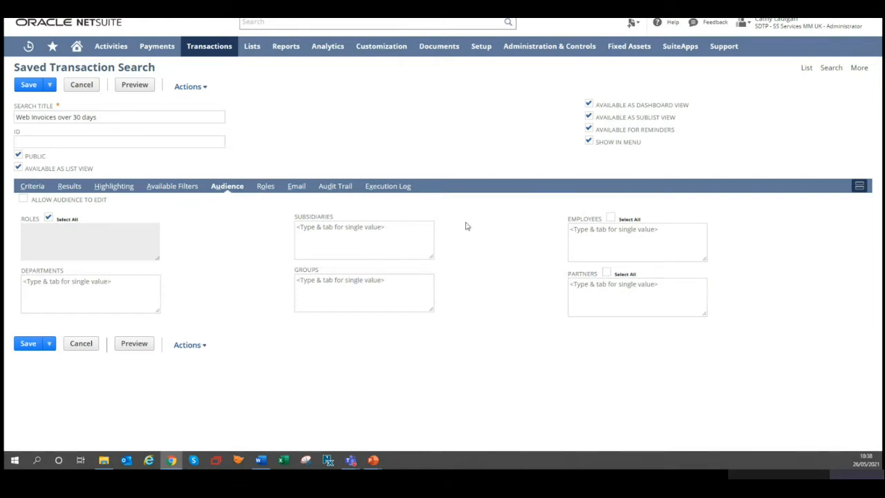
click(266, 188)
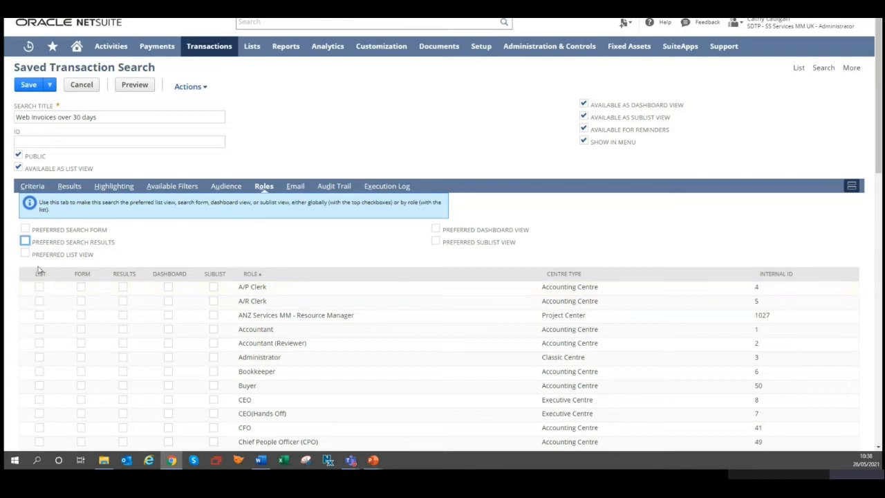
click(24, 241)
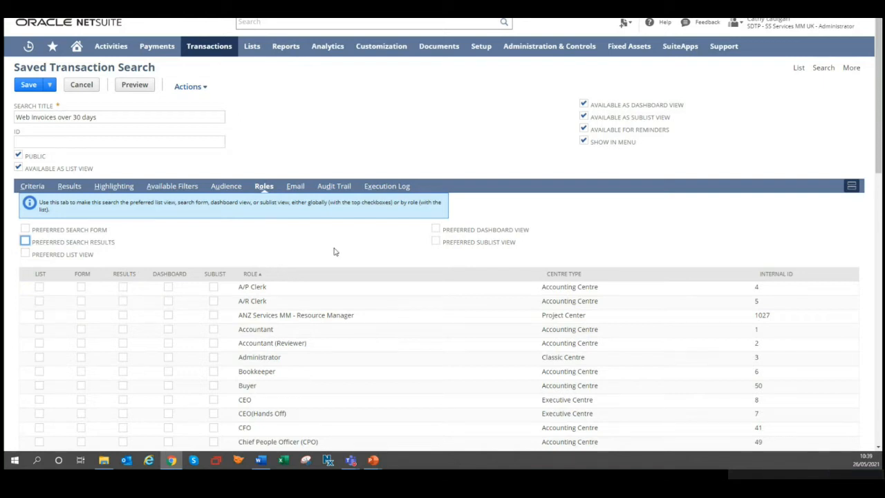
Set the search to send summarized emails according to schedule, with sending turned off when there are no results.
click(297, 188)
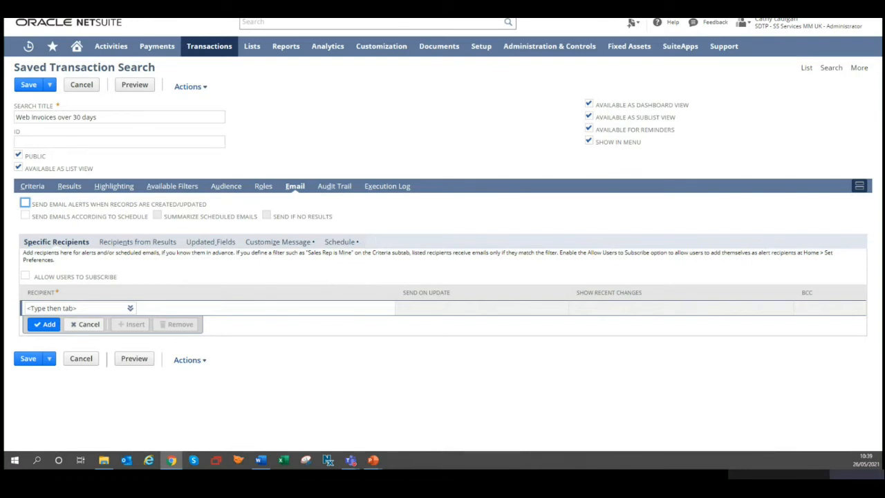
click(26, 217)
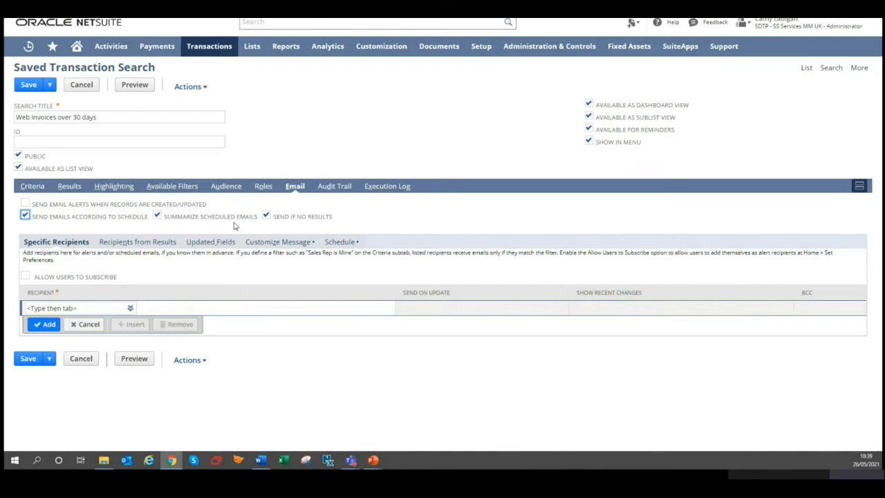
click(267, 217)
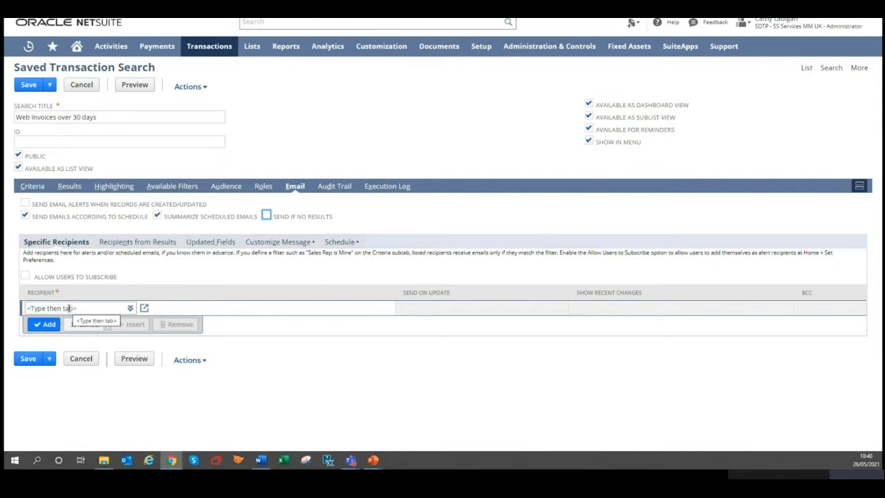
Set the recipient field for emails based on the results to Customer/Project : Email.
click(135, 242)
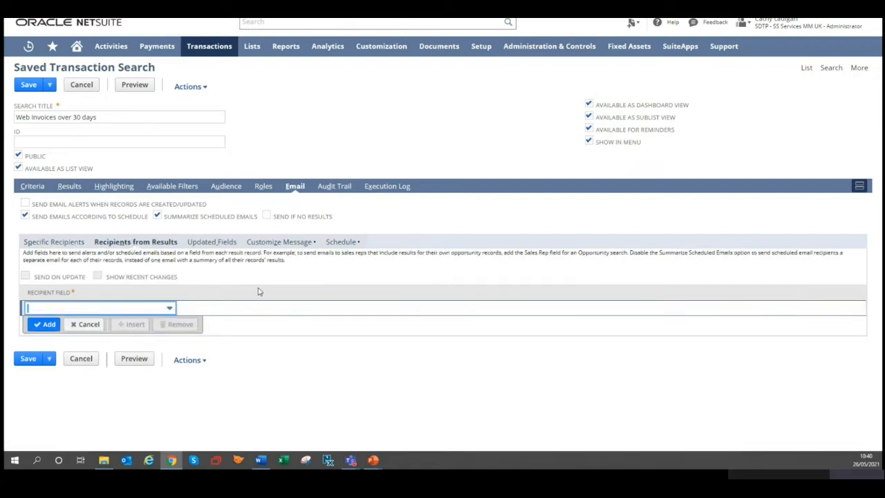
click(161, 309)
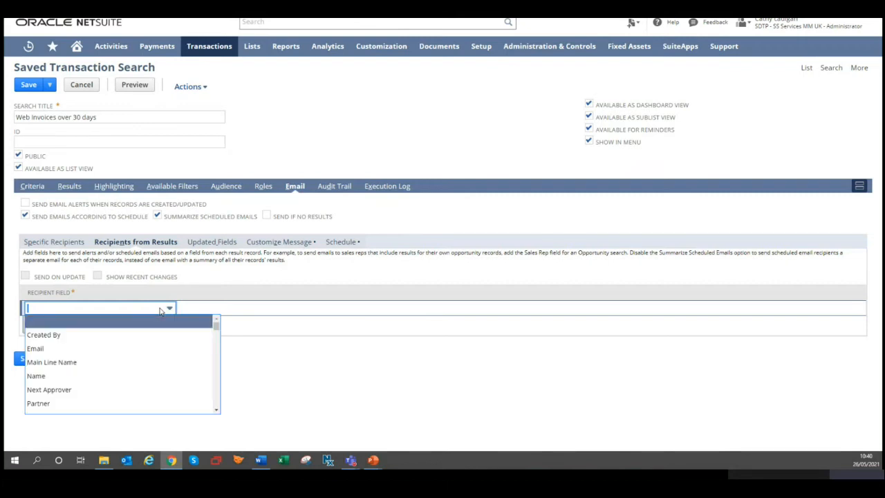
text(cu)
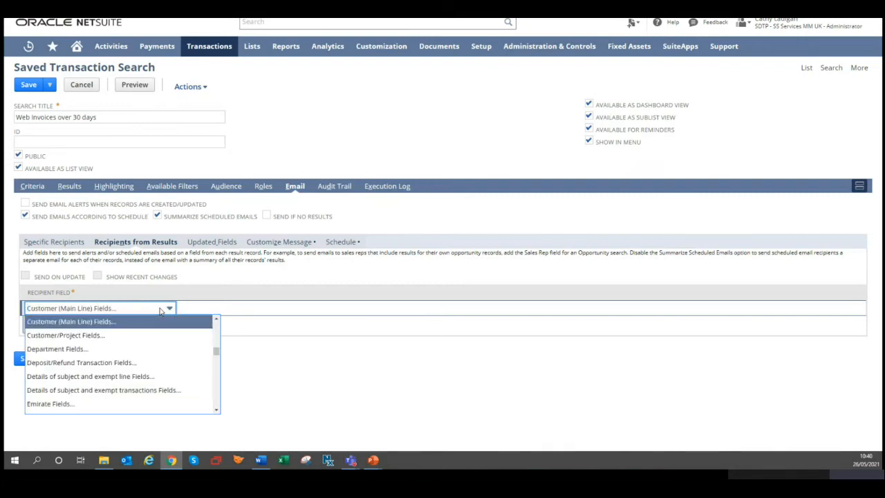
click(102, 339)
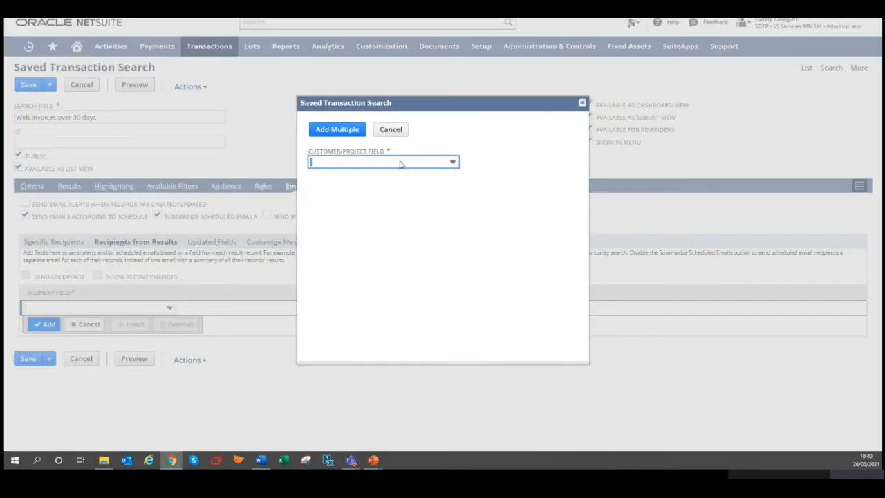
click(399, 164)
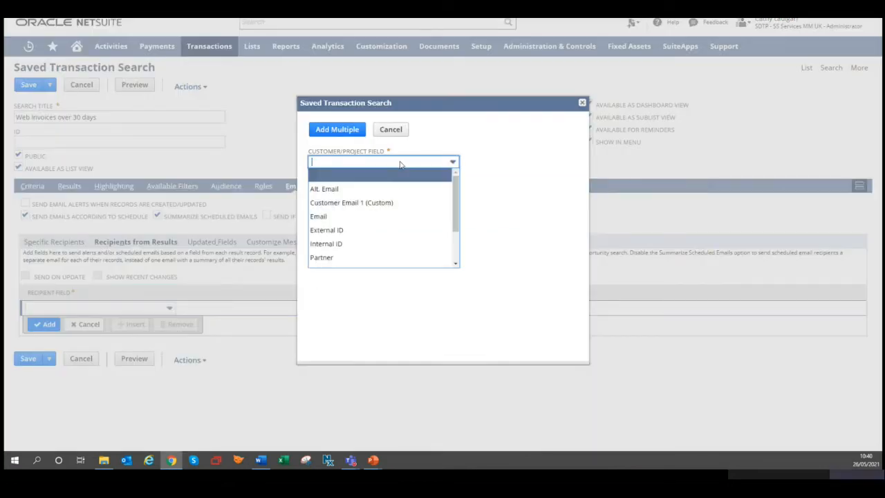
click(367, 219)
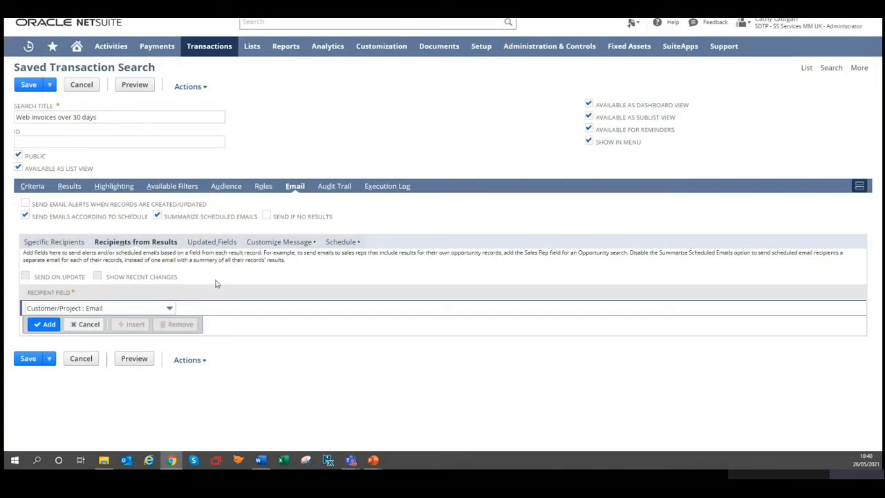
Fill in the email message's sender name and e-mail address, and set its subject to "Overdue Invoices".
click(282, 242)
click(182, 336)
click(135, 355)
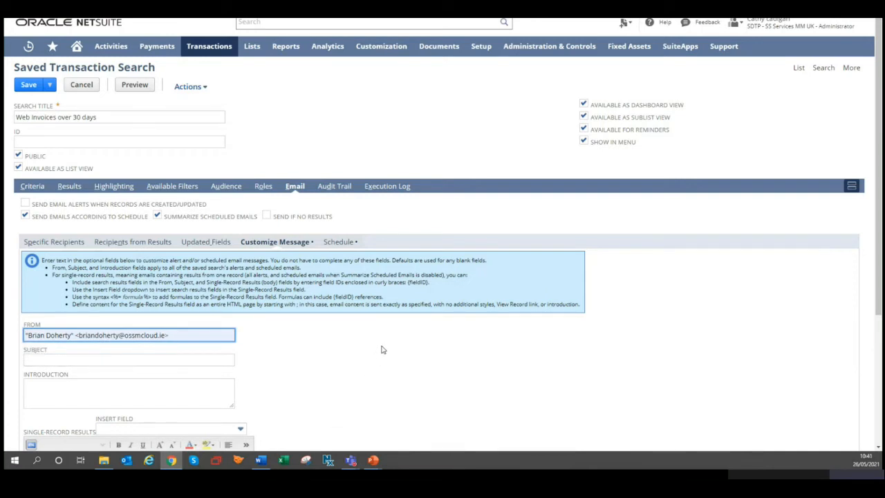
click(183, 361)
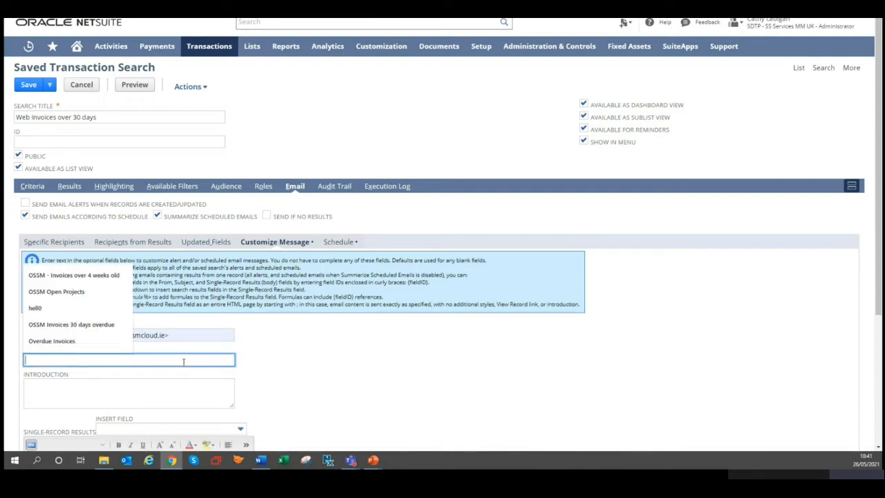
text(O)
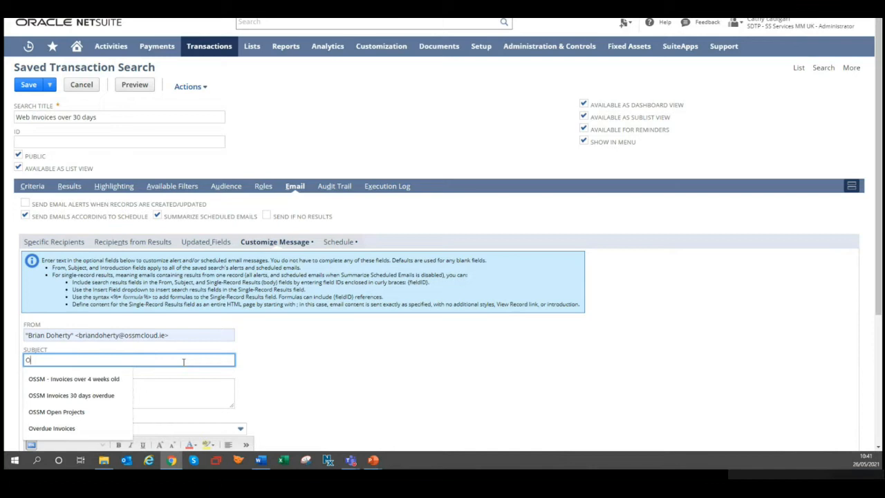
text(verdue Invoices)
key(Tab)
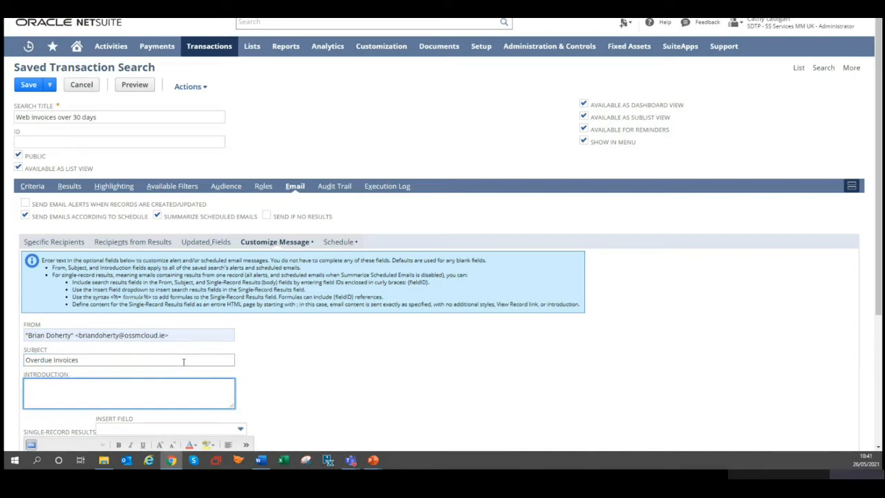
Write the email introduction as "Hi," followed by "Please find attached............." on a separate line.
text(Hi,  )
text(Please find at)
text(tached)
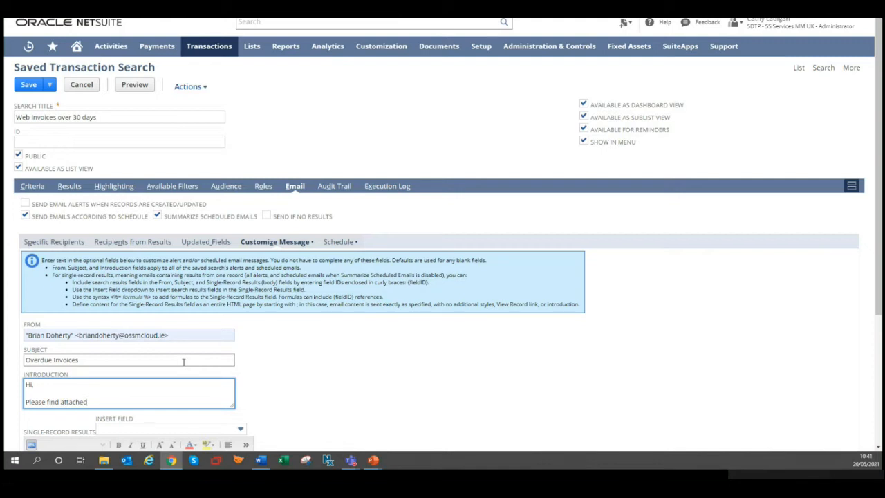
text(.............)
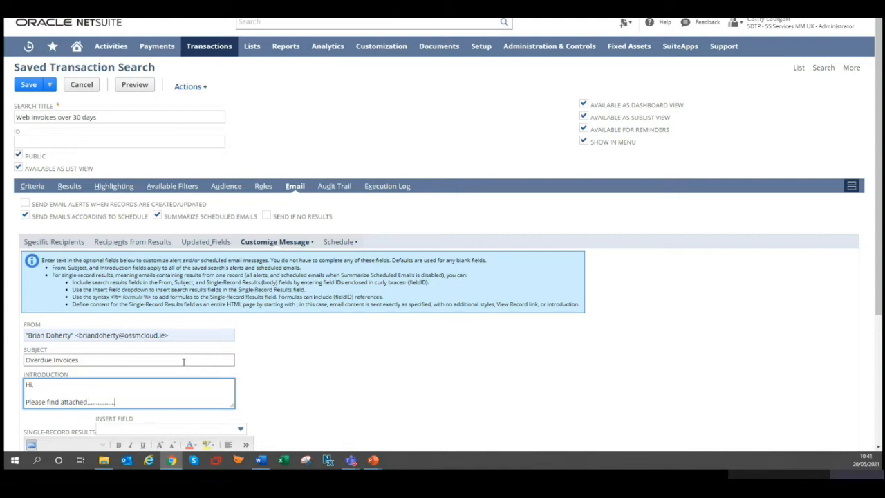
Exclude the view record link from the customized email message.
scroll(185, 356, down, 3)
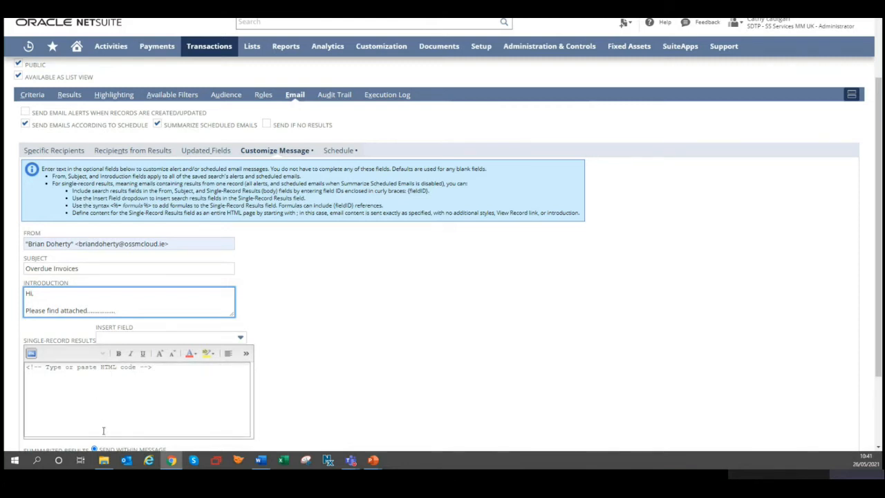
scroll(284, 370, down, 3)
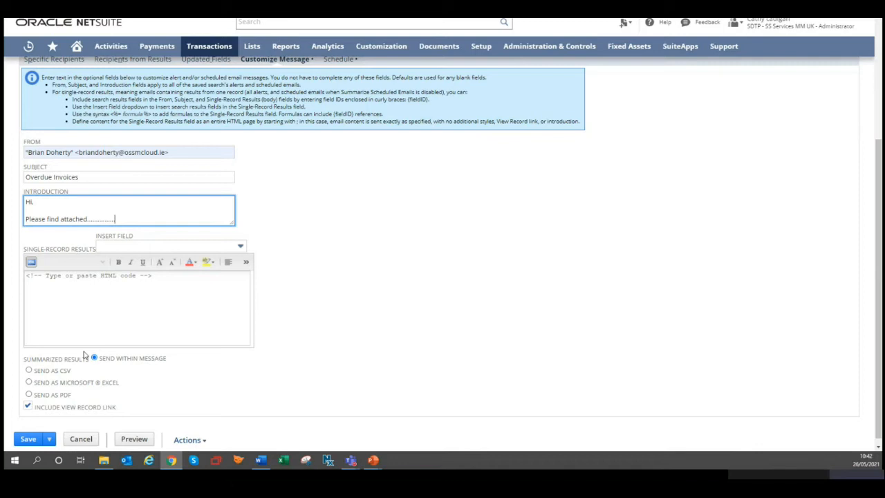
click(28, 407)
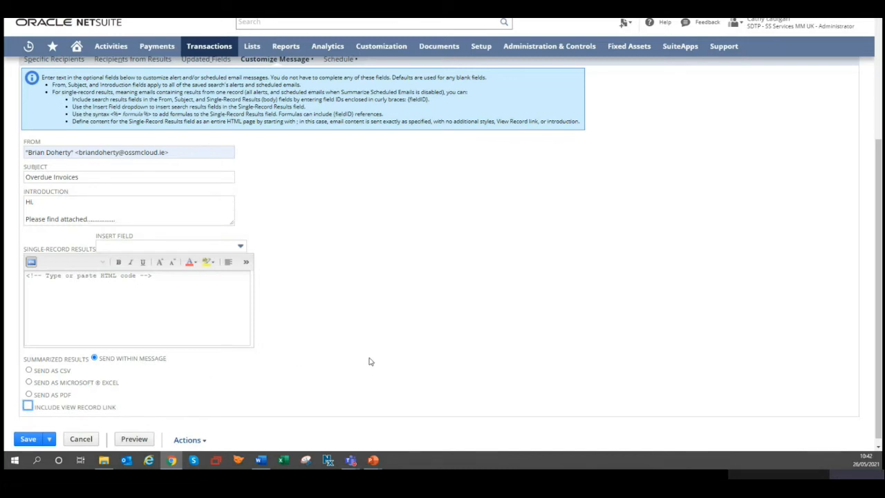
Schedule the emails as a weekly event on Wednesday with a 9:00 am start time, and save the search.
scroll(369, 361, up, 5)
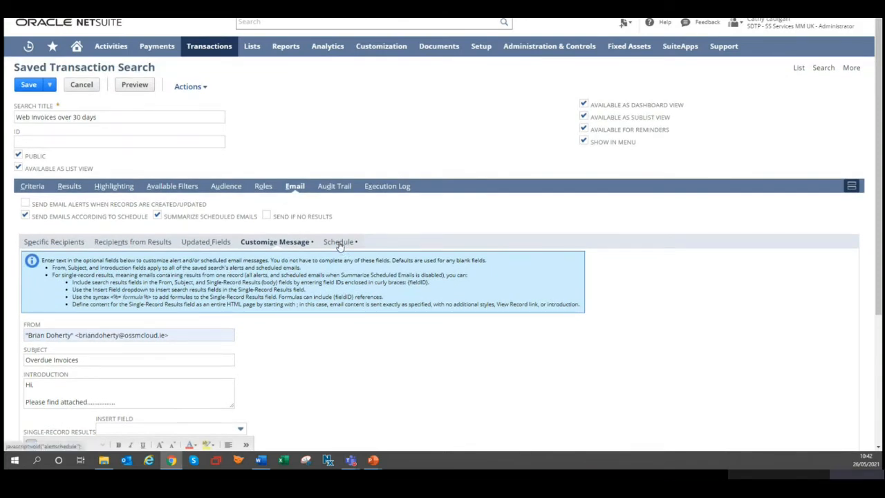
click(339, 243)
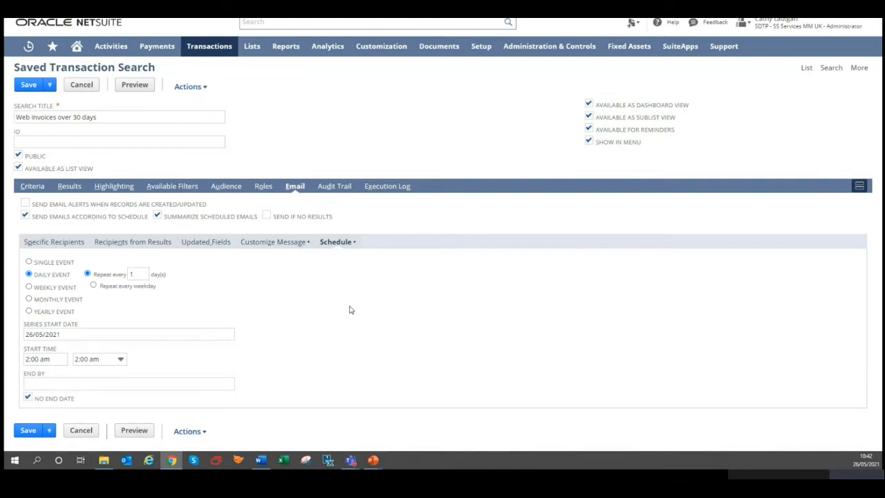
click(29, 288)
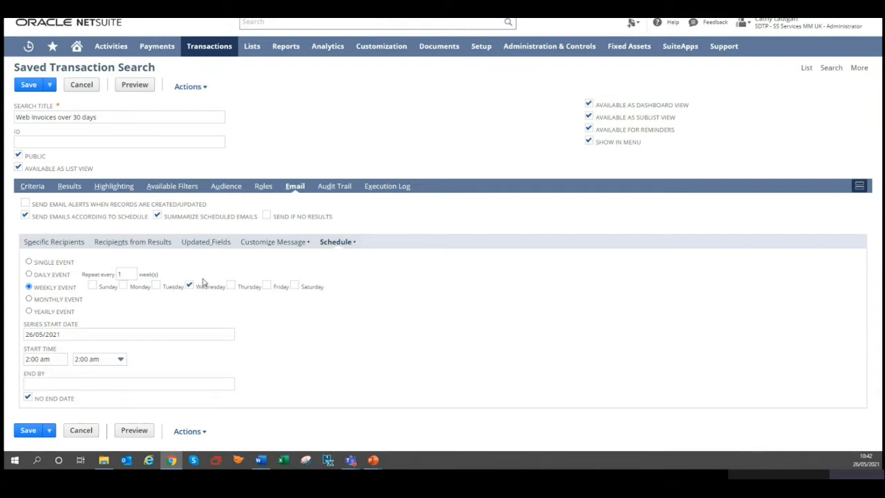
click(52, 359)
drag(51, 359, 5, 353)
text(9am)
key(Return)
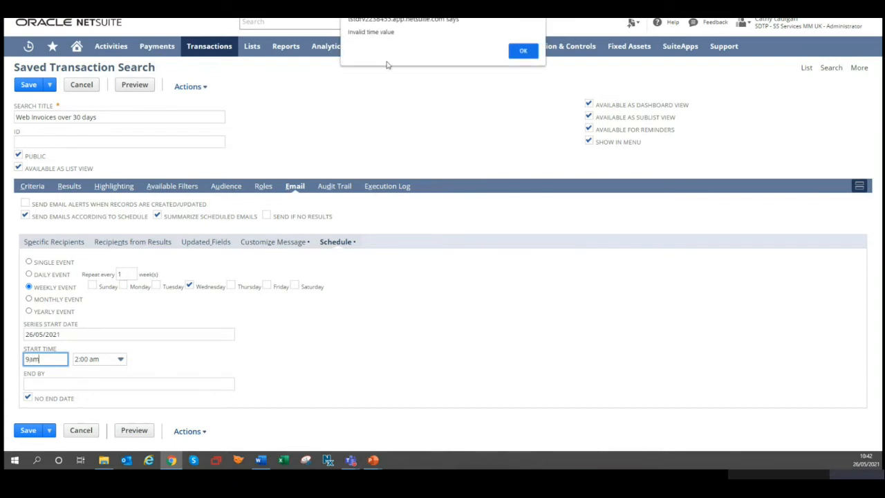
click(524, 52)
text(9:00)
key(Tab)
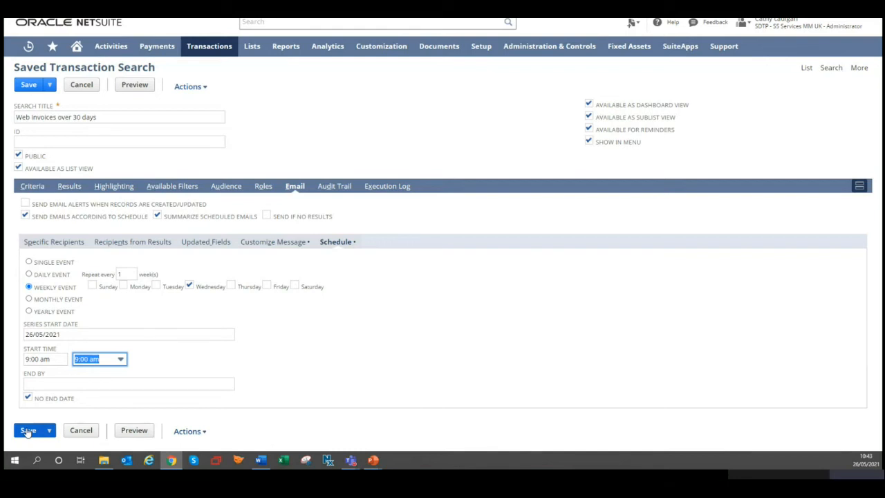
click(27, 430)
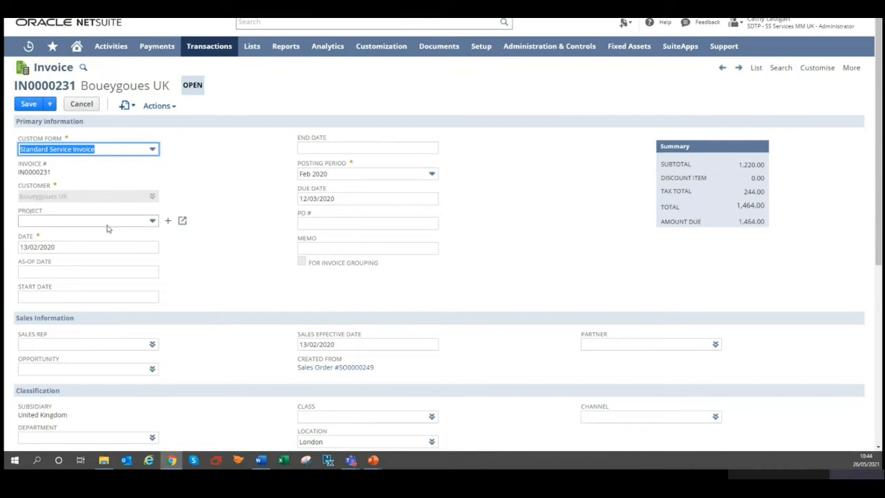
Mark the open Boueygoues UK invoice as Promised to Pay in its custom fields and save the invoice.
scroll(266, 295, down, 3)
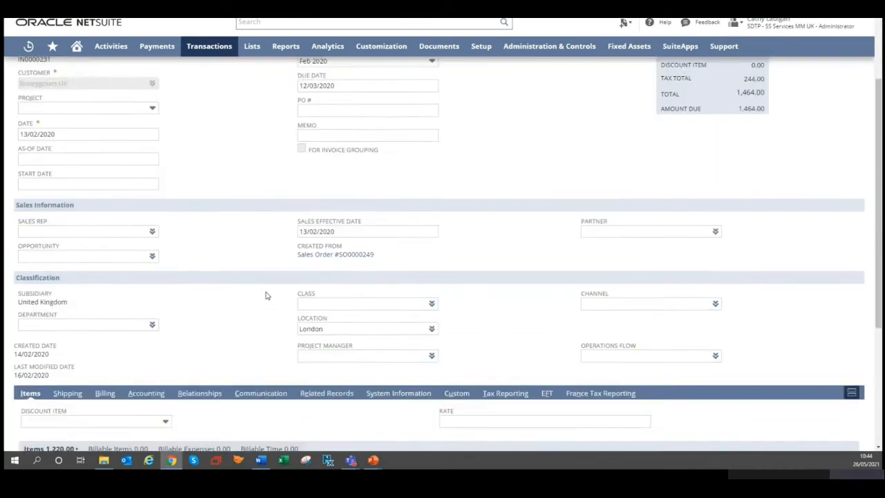
scroll(266, 296, down, 1)
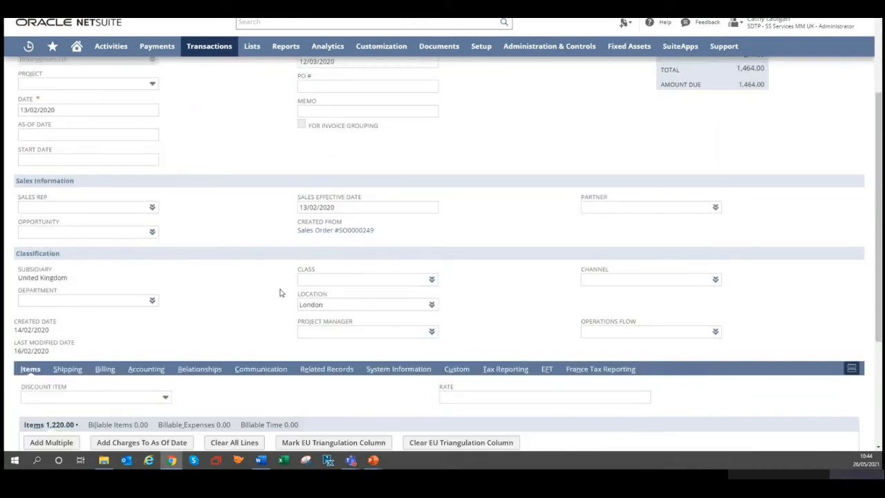
click(456, 371)
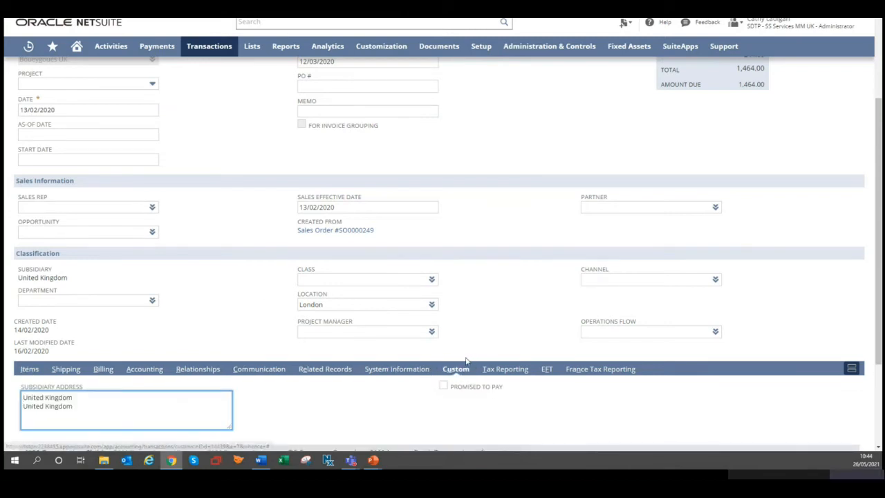
click(443, 385)
scroll(108, 246, up, 2)
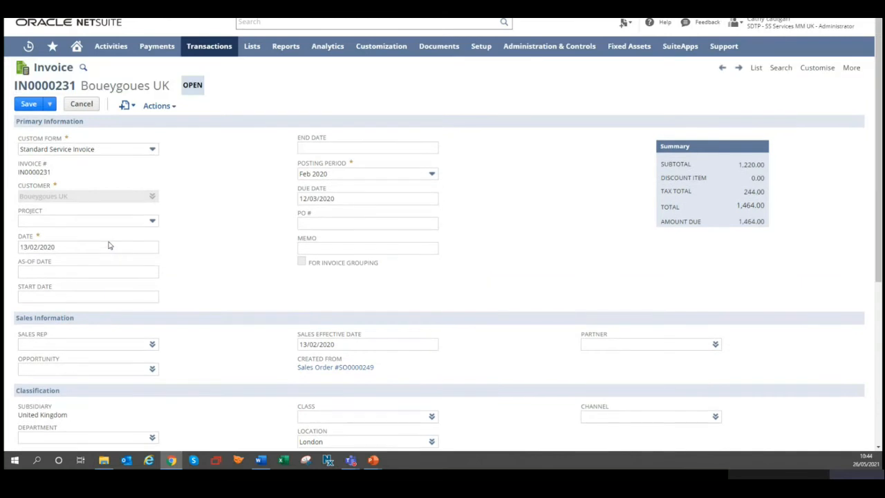
click(29, 105)
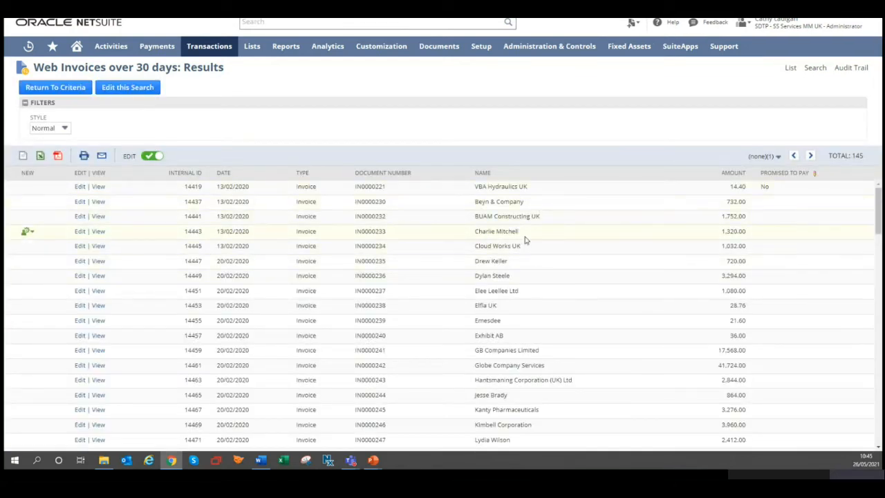
Reopen the saved search for editing and define a highlighting condition for Amount greater than 10000.
mouse_move(532, 219)
click(131, 88)
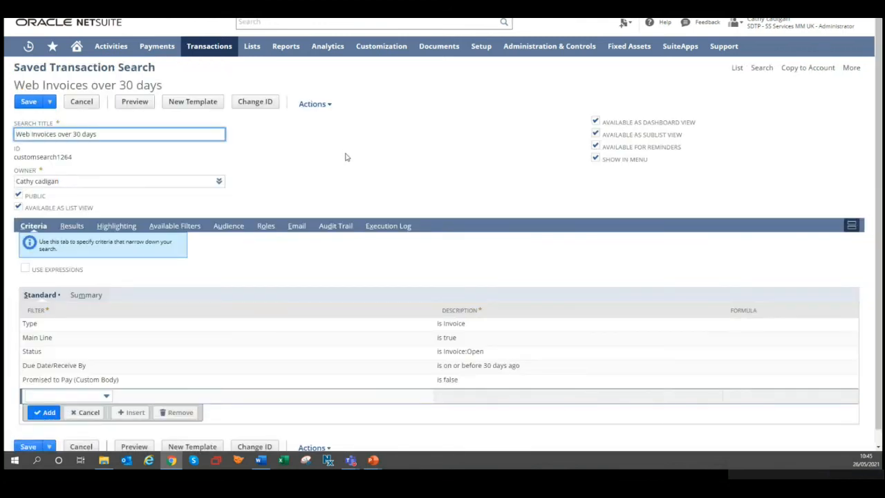
click(117, 226)
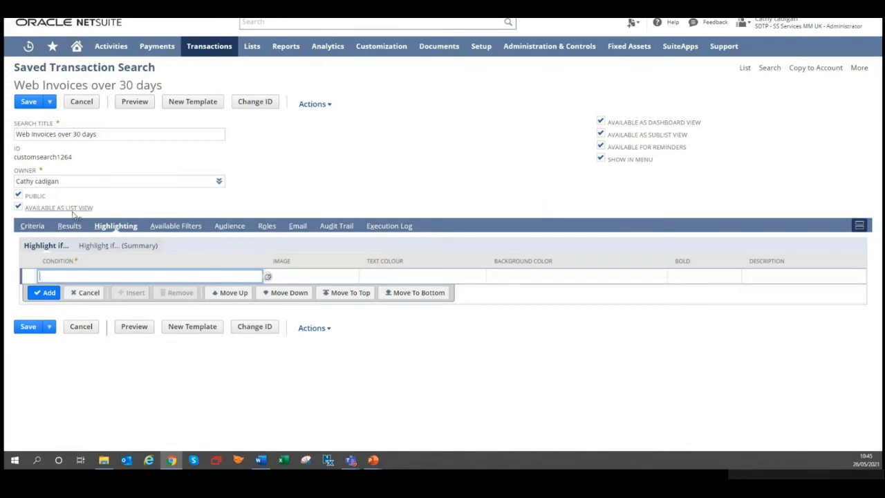
click(268, 278)
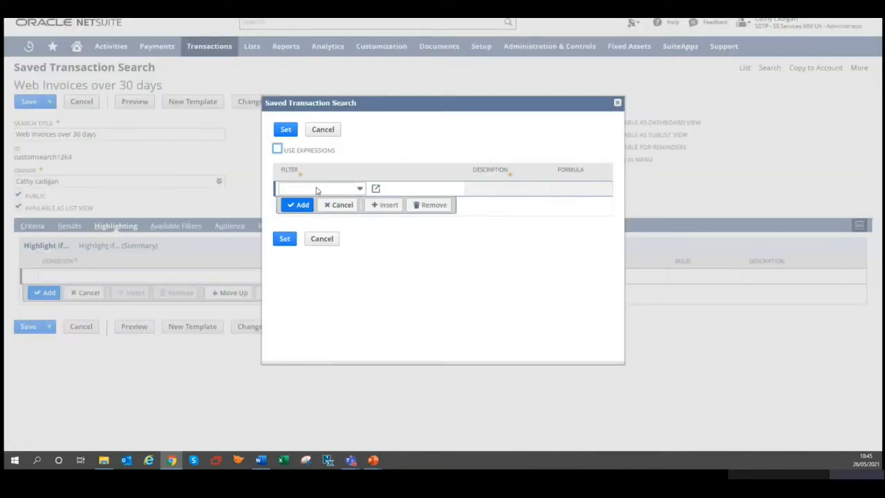
click(317, 189)
text(Amount)
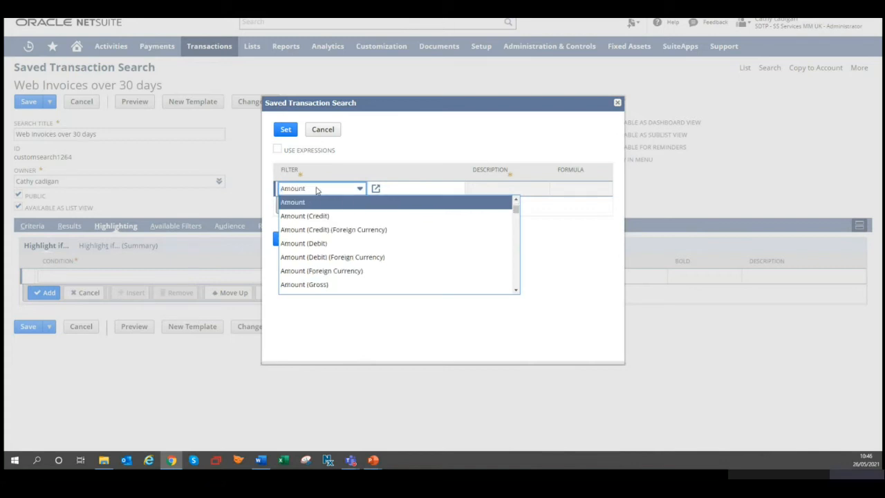
key(Return)
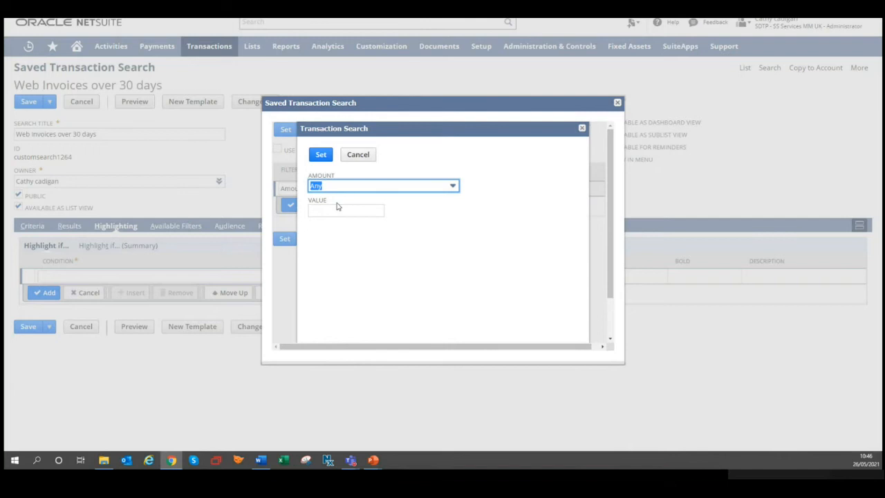
click(344, 189)
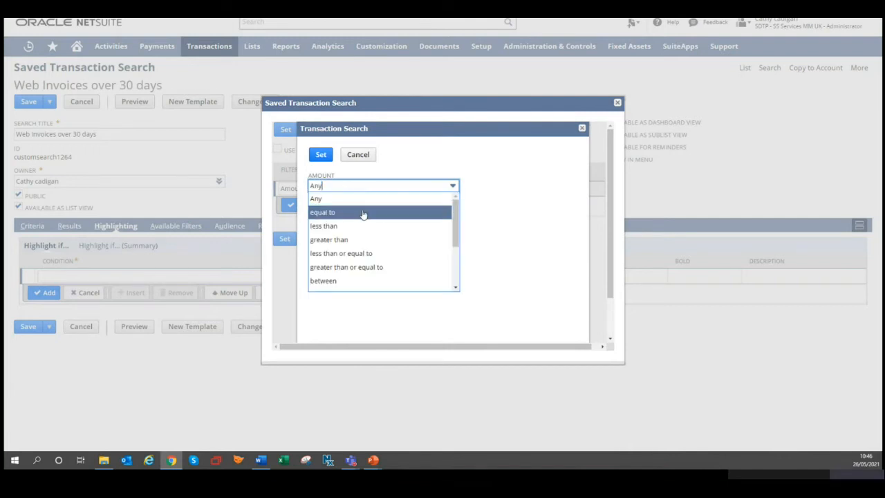
click(361, 240)
click(341, 211)
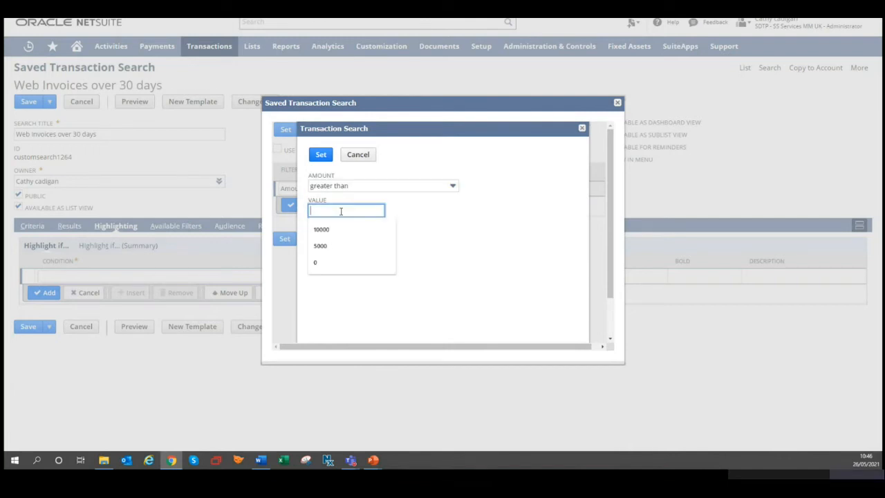
text(10000)
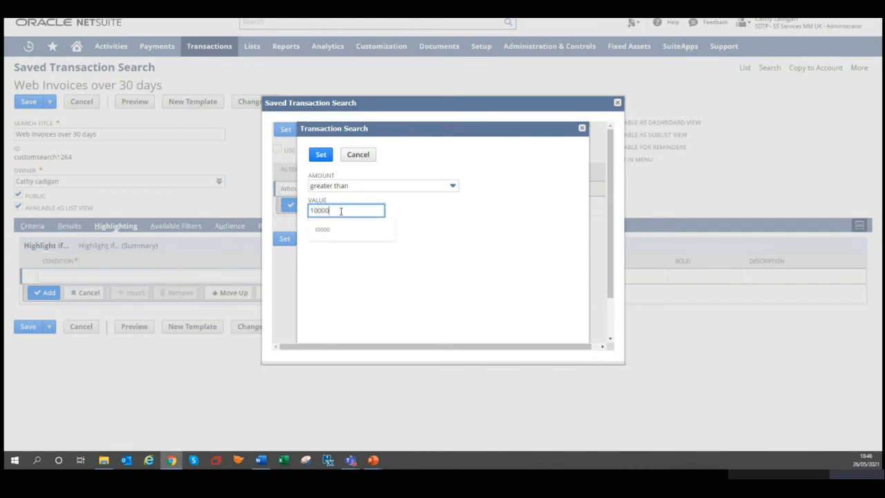
click(322, 158)
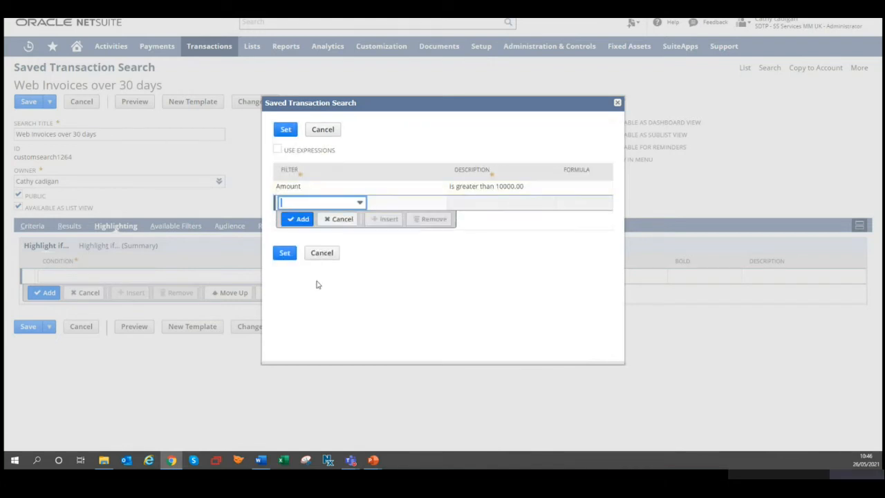
click(284, 253)
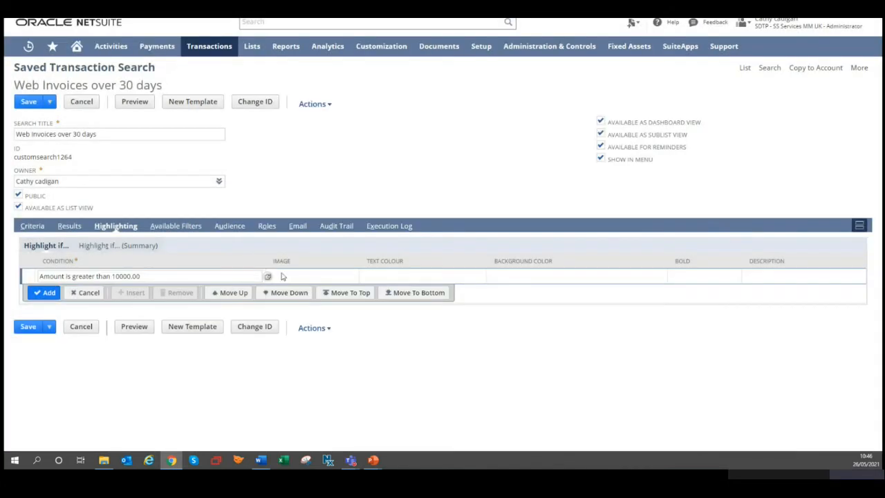
Give the highlighting condition black text and a red #ff0000 background, add it to the list, and save the search.
click(377, 278)
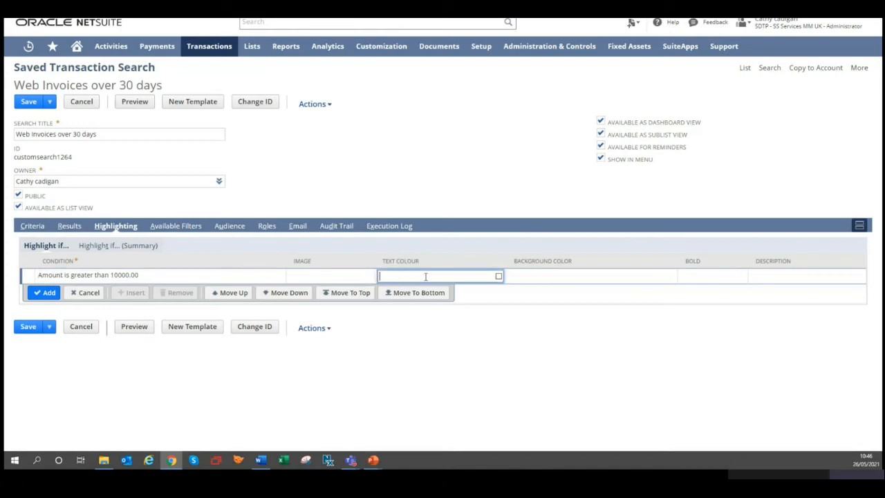
click(499, 277)
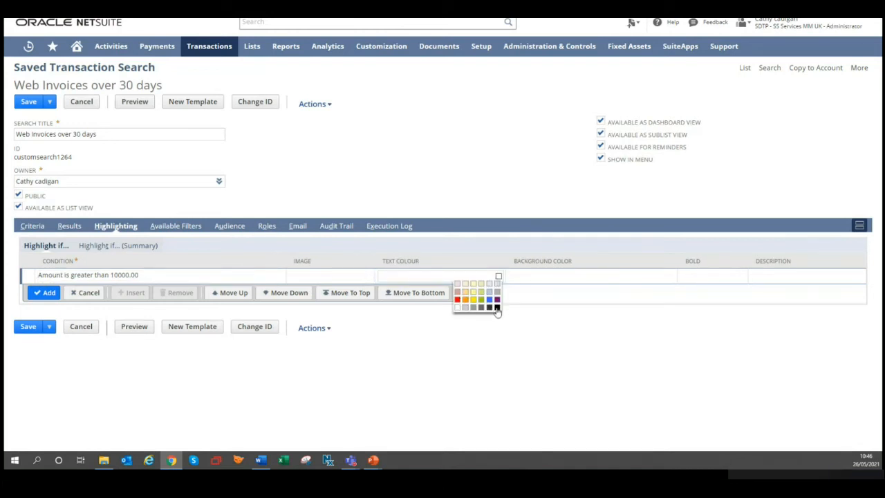
click(498, 308)
click(531, 279)
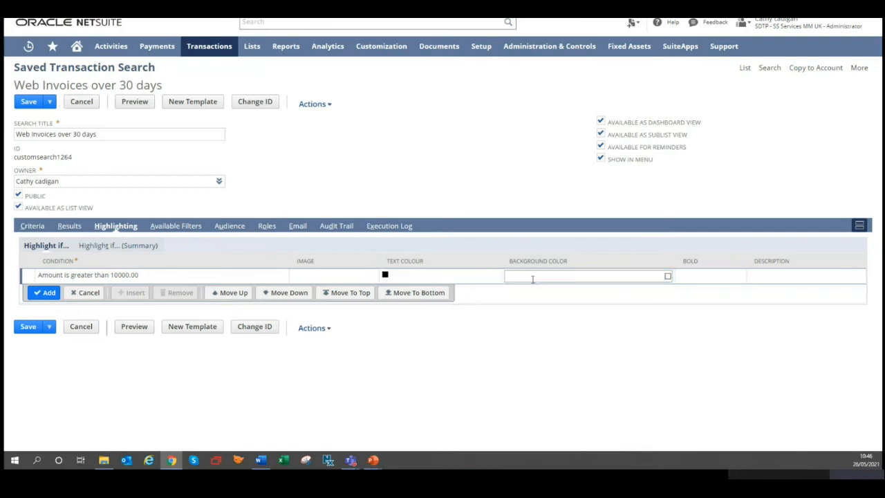
click(667, 275)
click(626, 300)
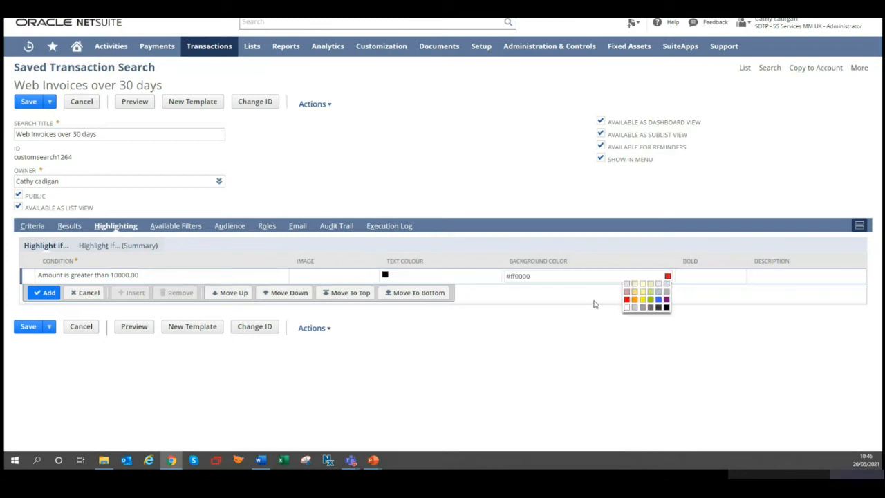
click(48, 294)
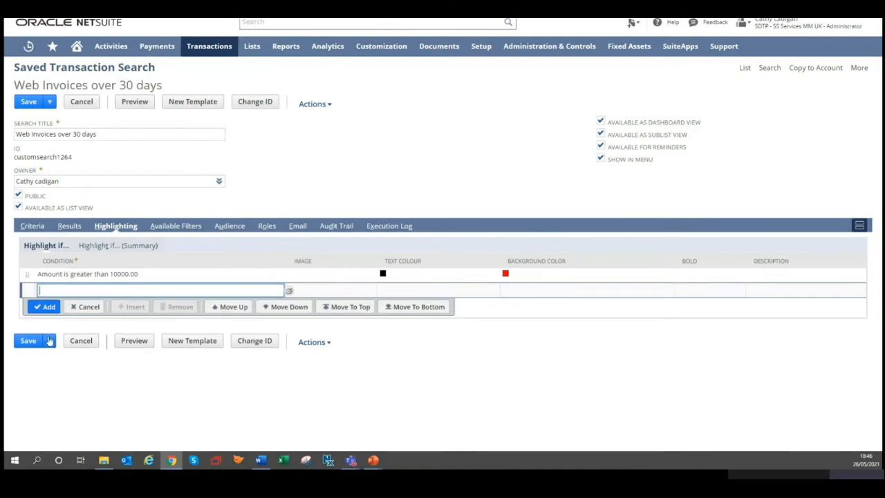
click(26, 346)
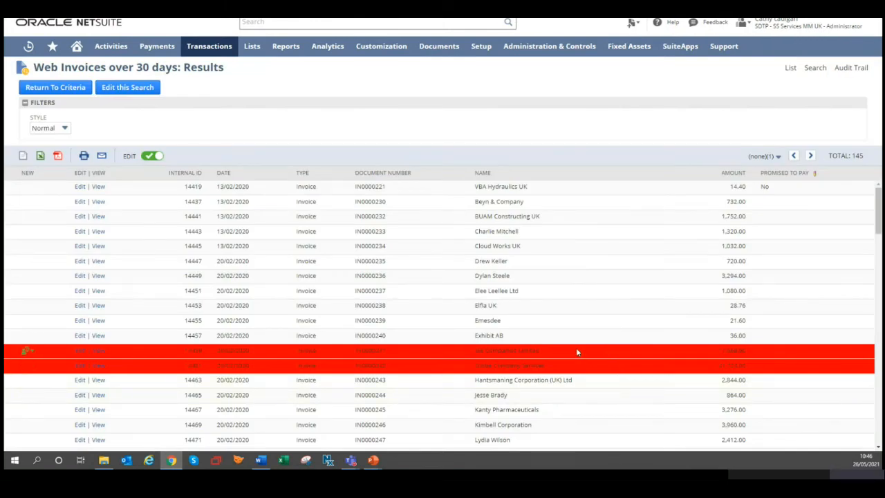
Sort the search results by amount in descending order and examine which rows are highlighted.
scroll(576, 347, down, 2)
scroll(577, 351, up, 2)
click(734, 177)
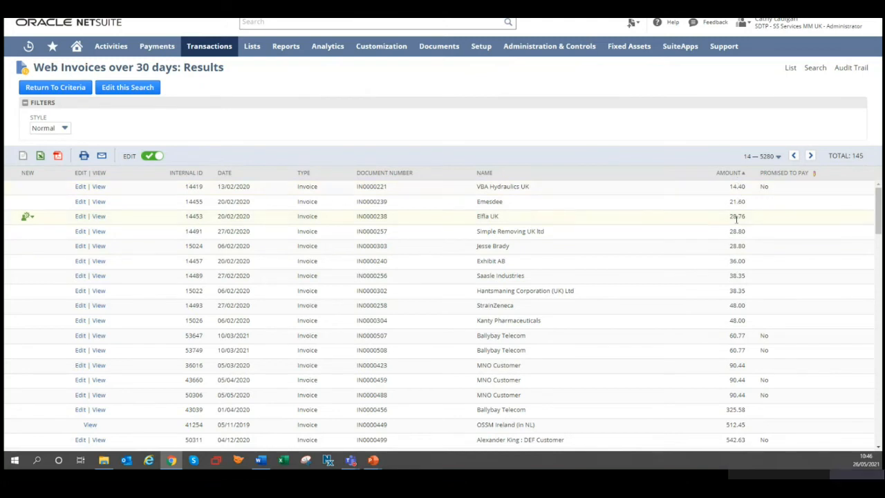
click(731, 173)
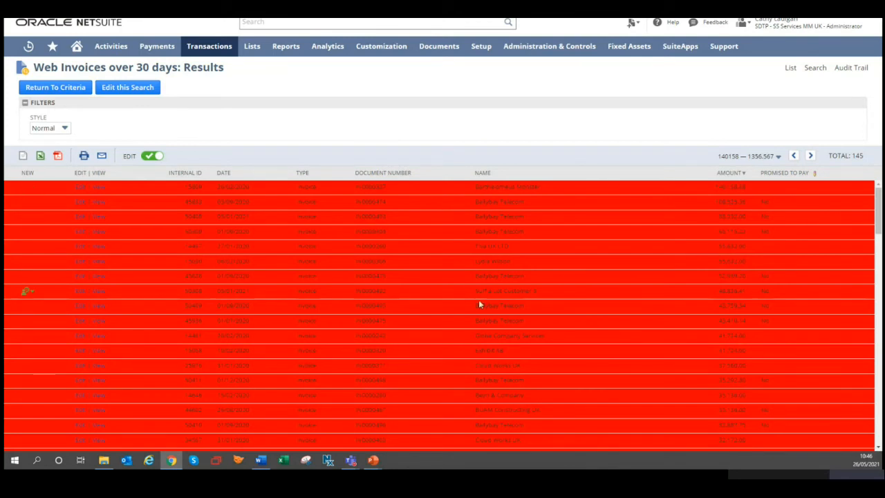
scroll(526, 281, down, 5)
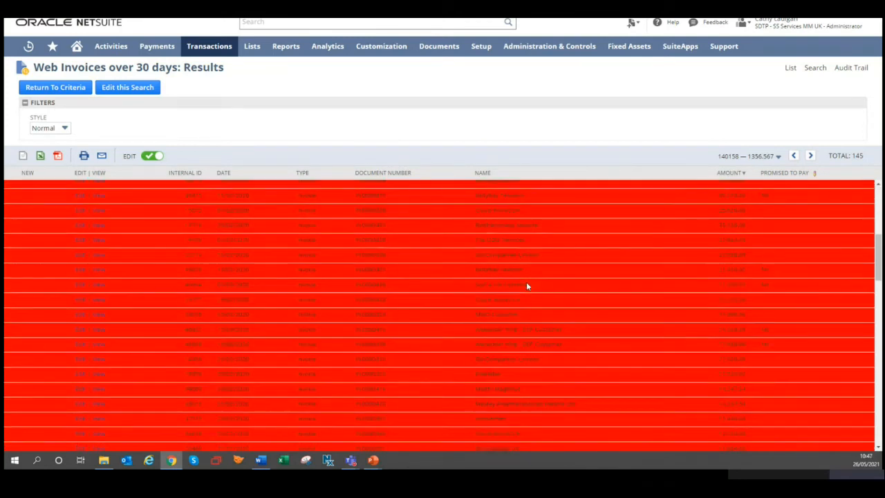
scroll(527, 285, up, 5)
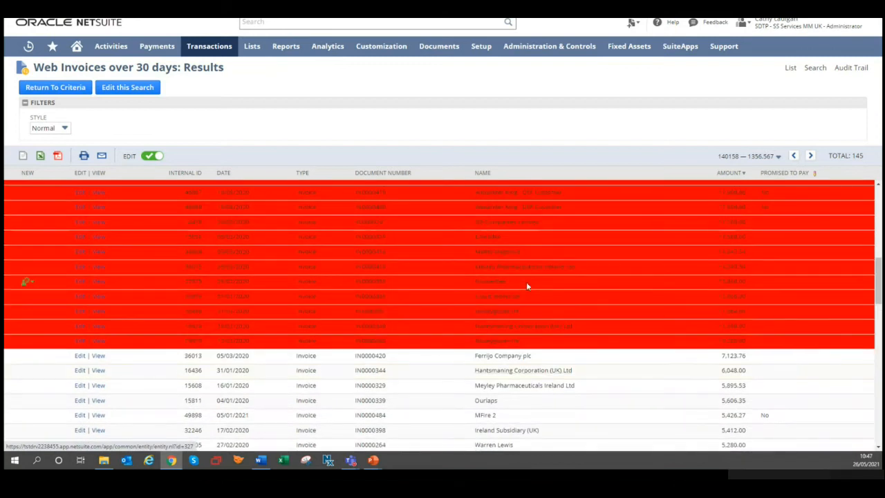
scroll(526, 282, up, 2)
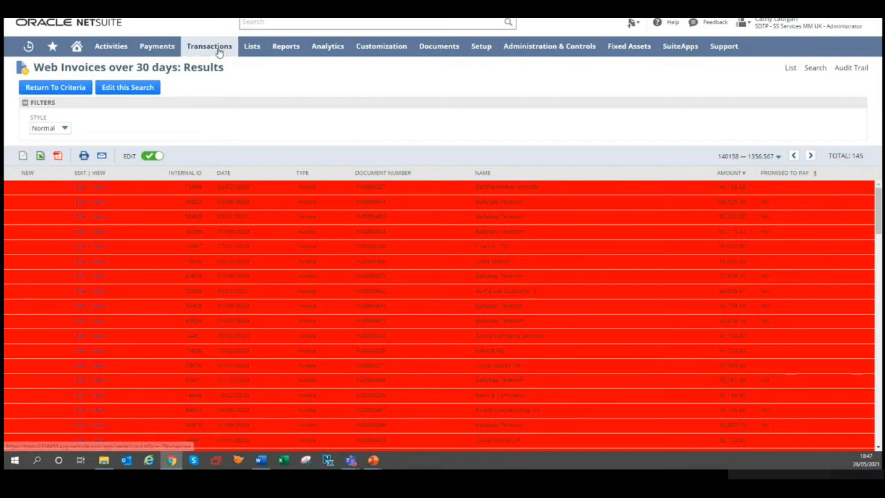
Start a new saved search based on the Opportunity record type.
mouse_move(219, 52)
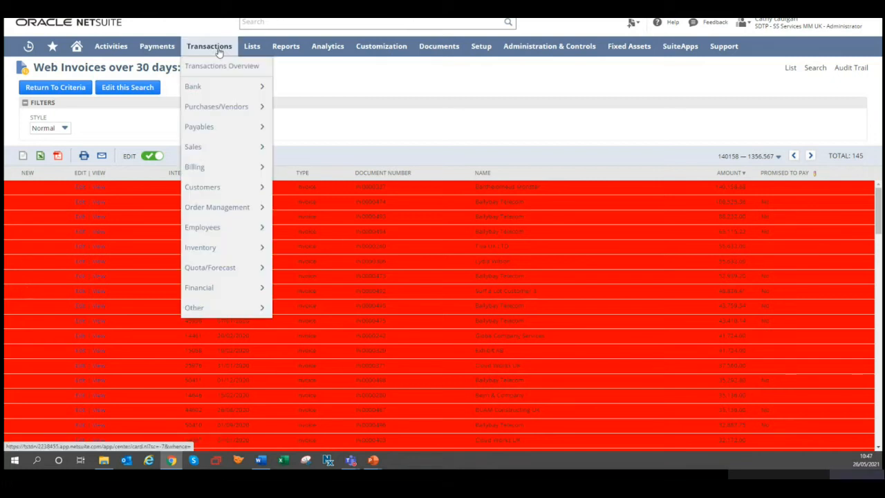
mouse_move(247, 50)
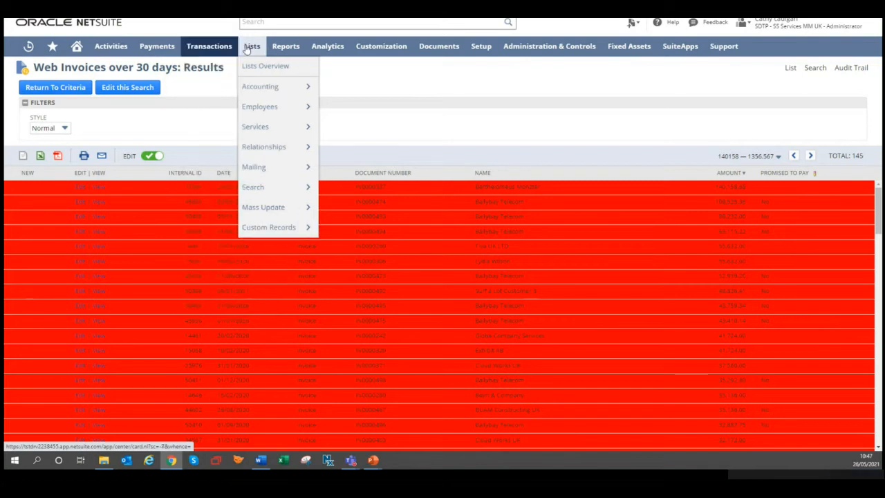
mouse_move(290, 187)
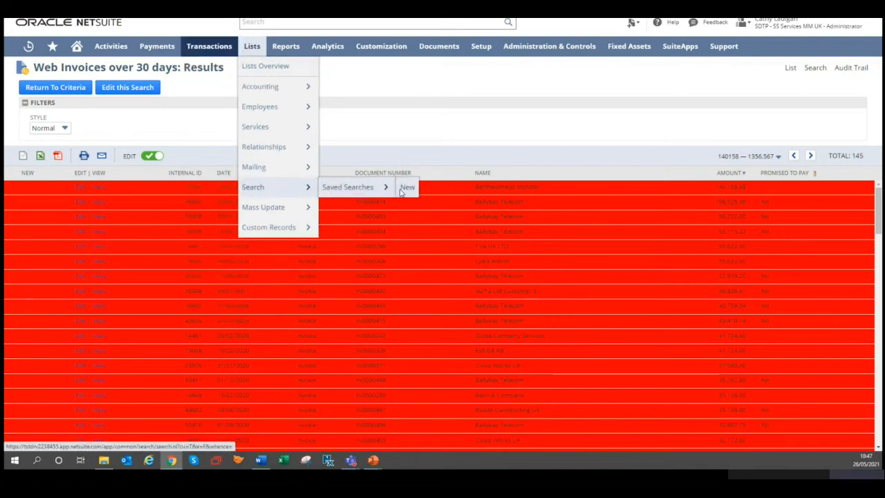
click(401, 190)
scroll(73, 268, down, 4)
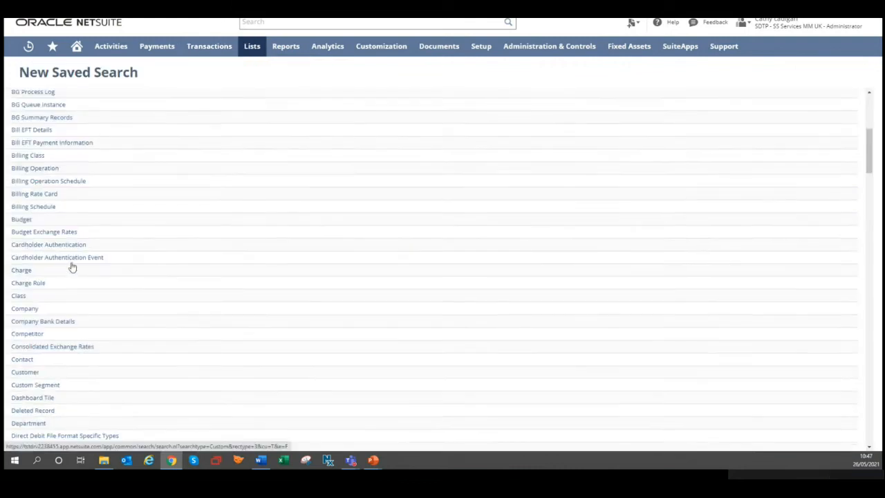
scroll(72, 267, down, 3)
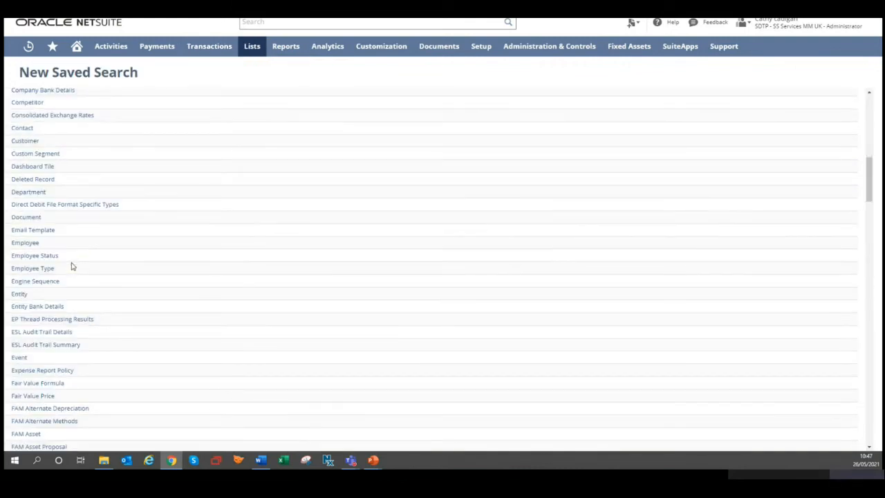
scroll(72, 267, down, 13)
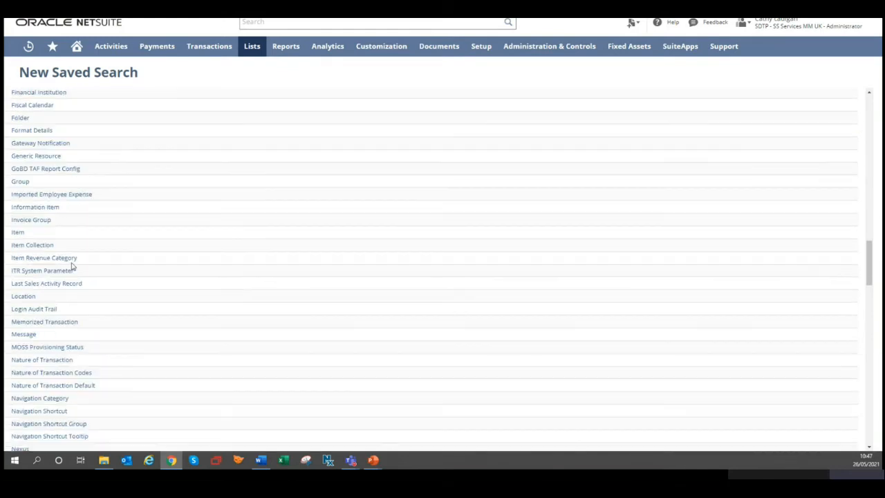
scroll(73, 268, down, 1)
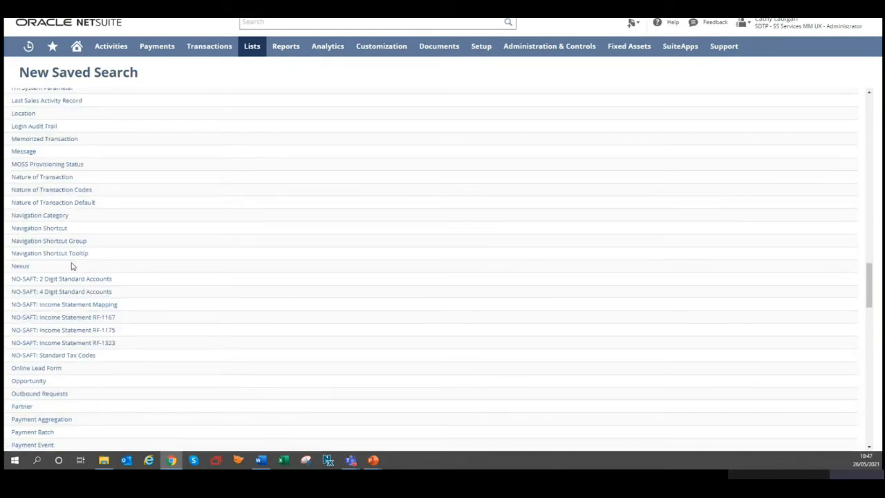
click(30, 382)
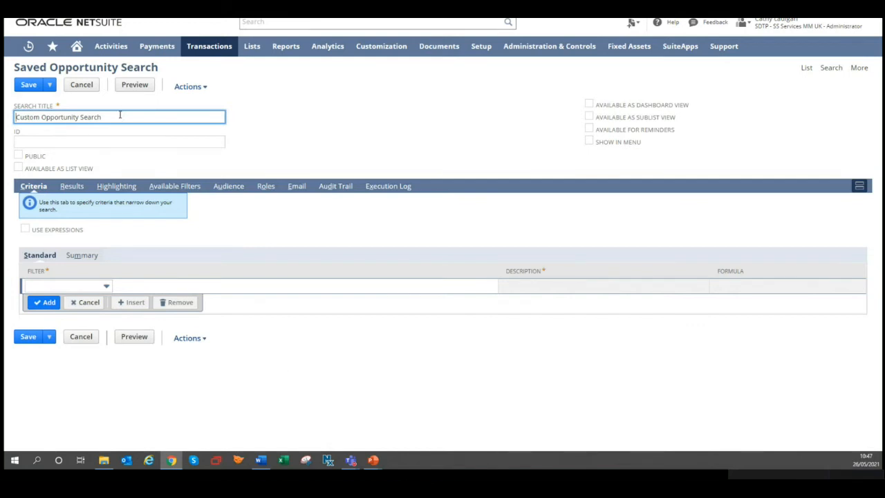
Replace the default search title with "Web Opportunities".
drag(118, 114, 3, 120)
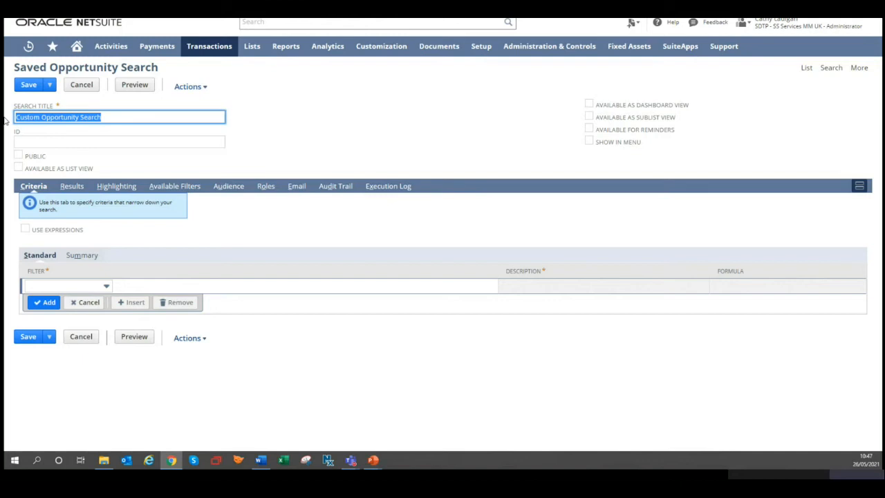
text(Web)
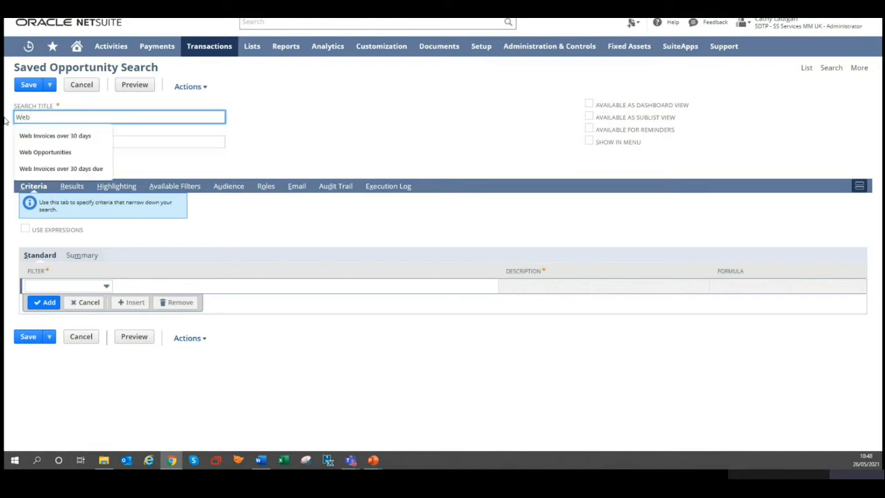
text( Opportu)
key(BackSpace)
text(unities)
key(Tab)
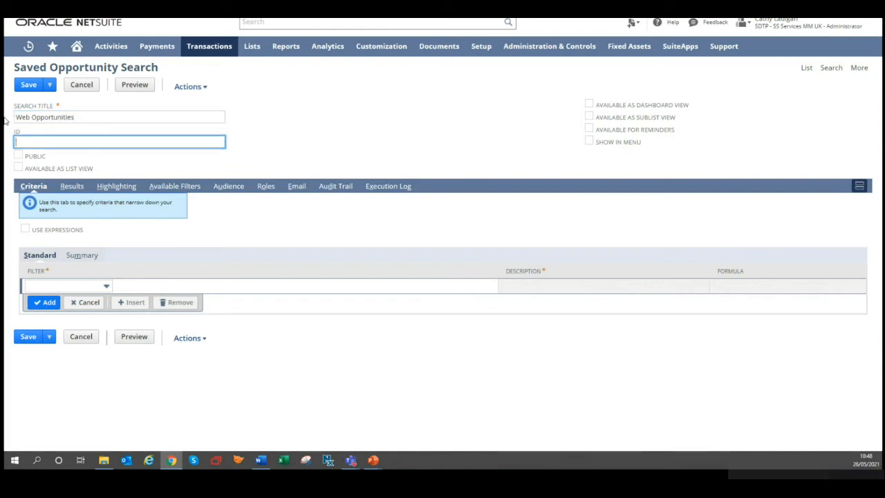
Make the search public and available as list view, dashboard view, sublist view and for reminders, and show it in the menu.
click(19, 156)
click(18, 167)
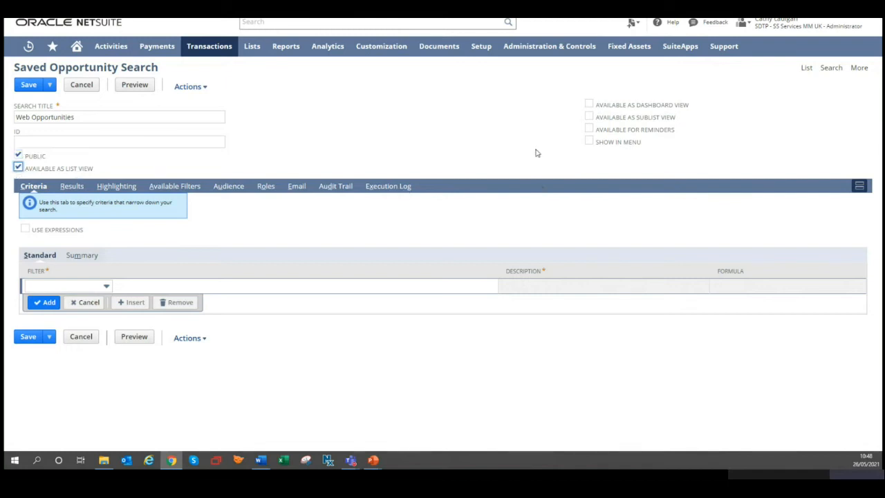
click(589, 104)
click(589, 116)
click(589, 129)
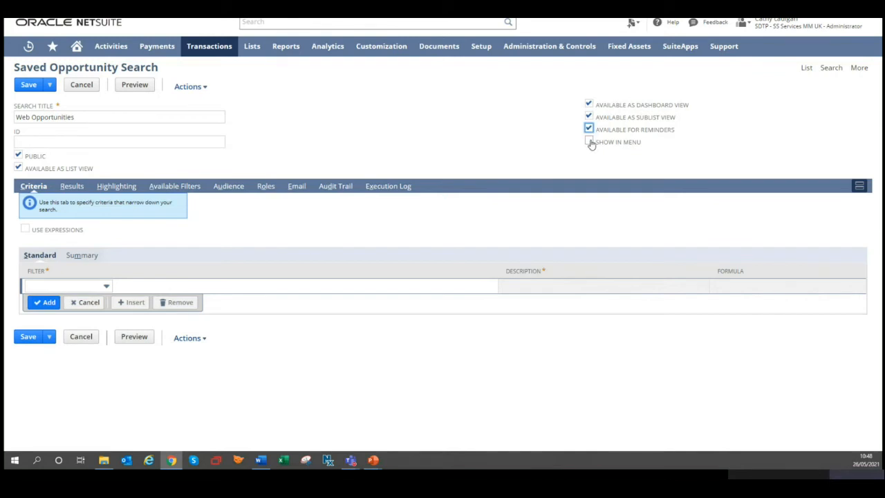
click(589, 141)
Remove the Range - Low and Range - High columns from the search results.
click(71, 189)
scroll(240, 269, down, 5)
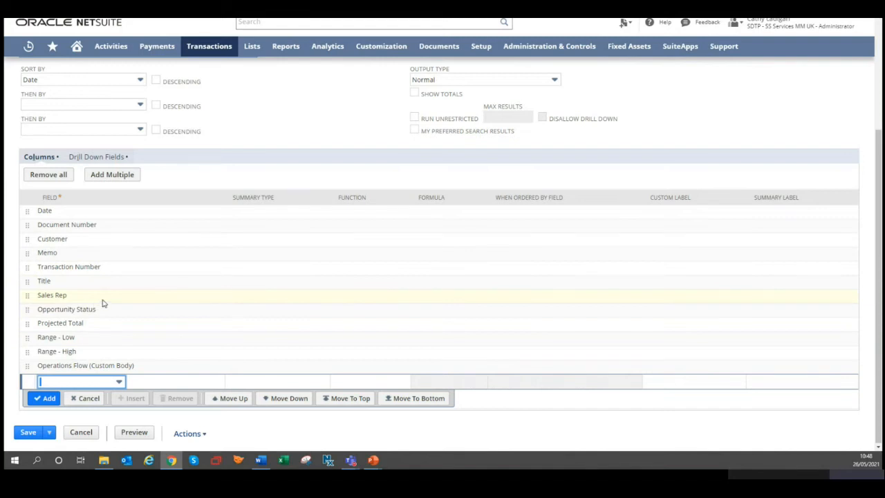
click(107, 341)
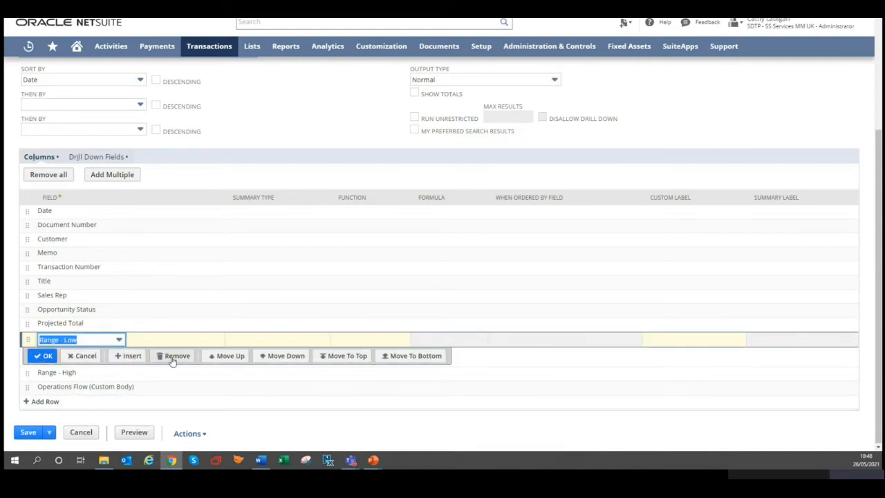
click(176, 358)
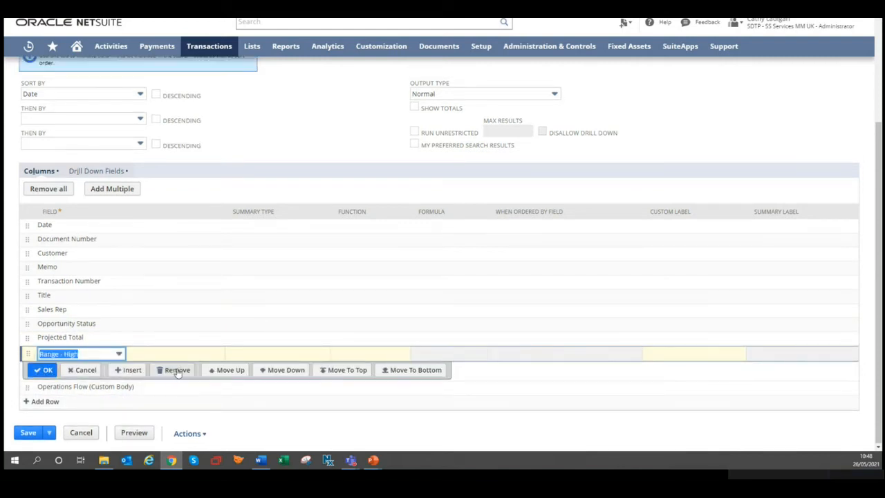
click(177, 371)
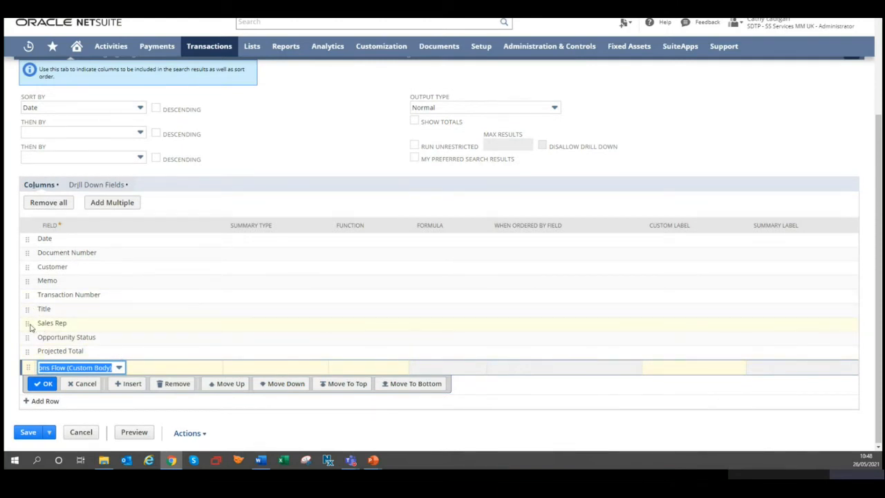
Reorder the result columns so Customer is first and Sales Rep second, and preview the search.
click(28, 268)
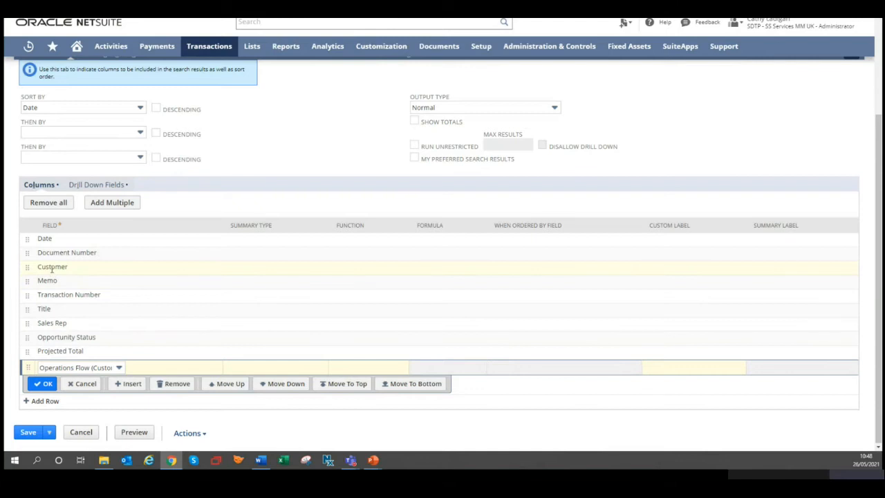
click(52, 267)
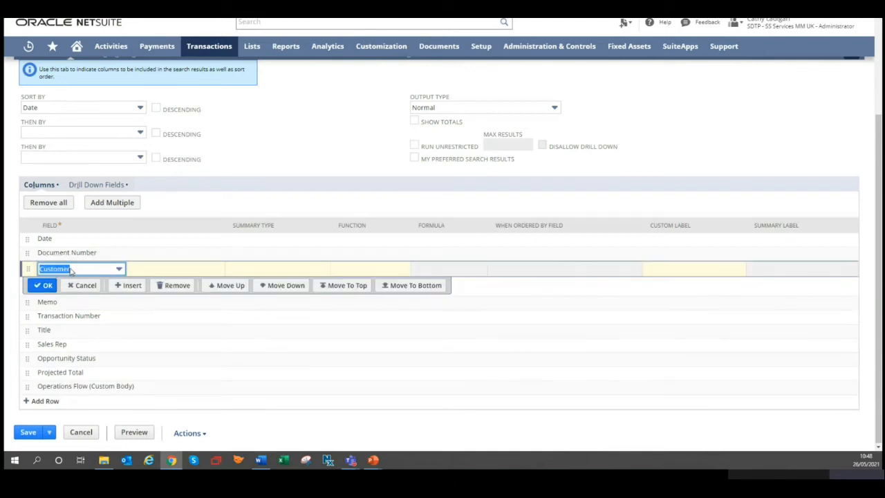
drag(29, 269, 29, 238)
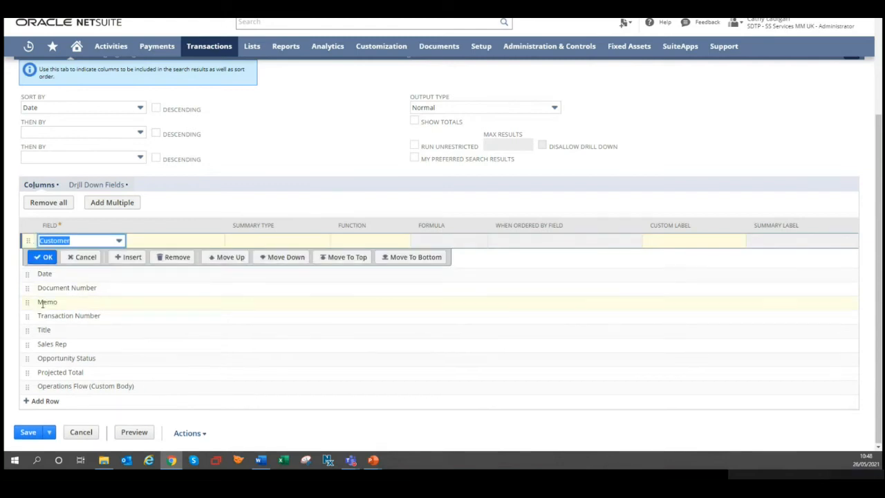
click(60, 346)
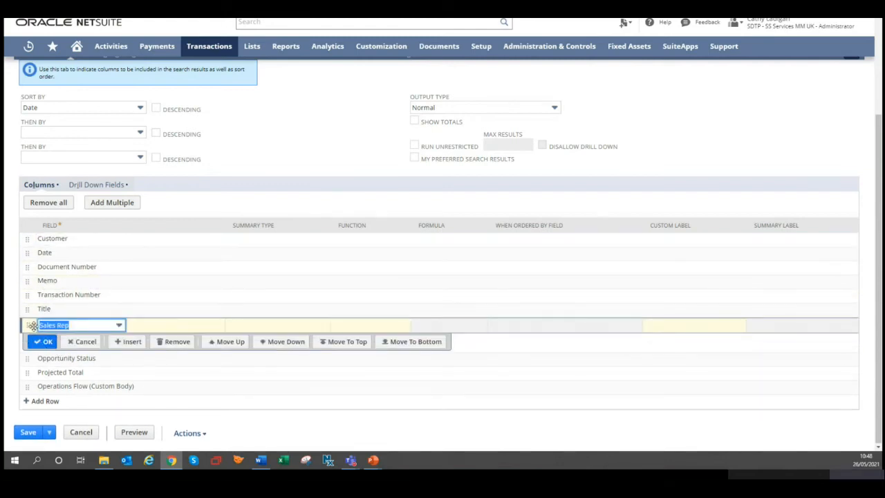
drag(29, 325, 43, 261)
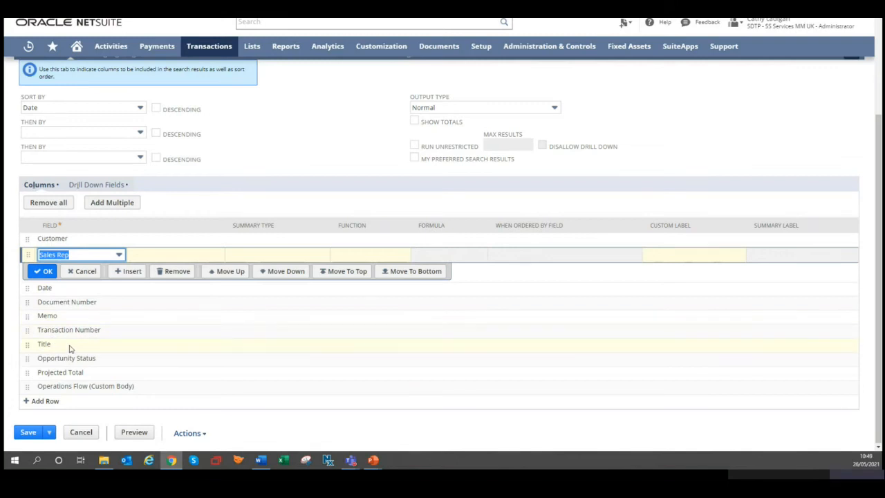
click(131, 432)
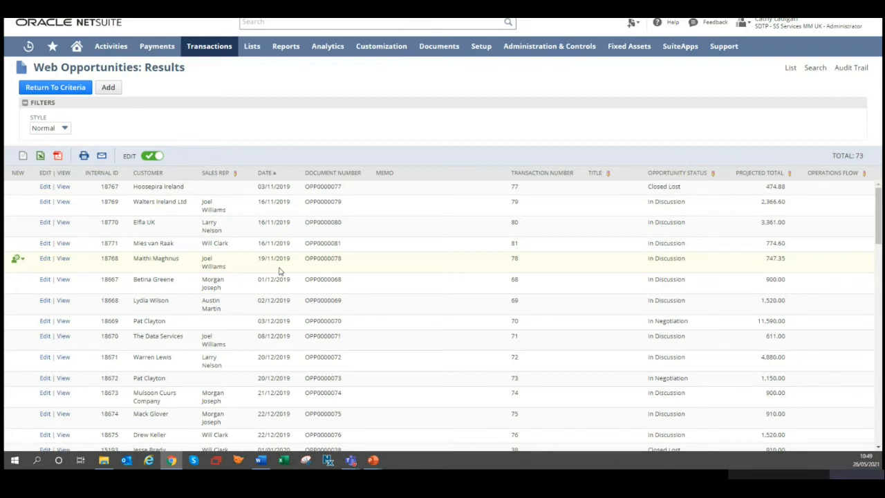
Return to the search definition and set the summary type of the Sales Rep result column to Group.
click(87, 90)
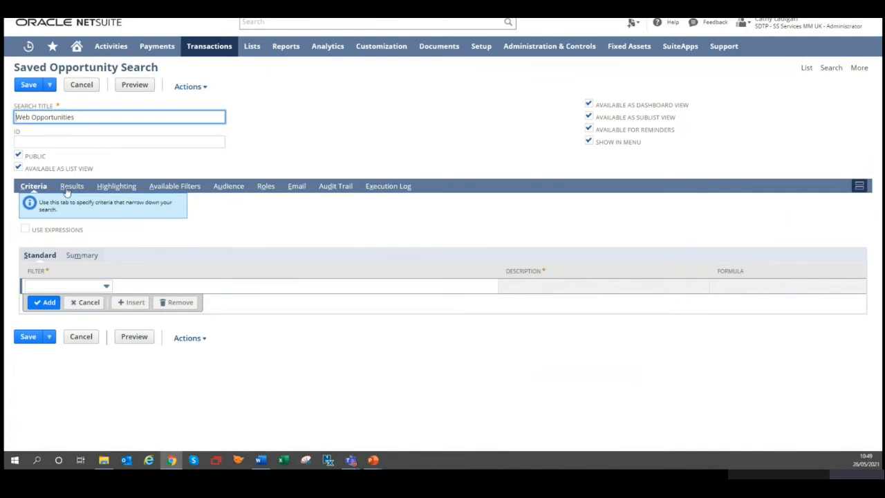
click(70, 186)
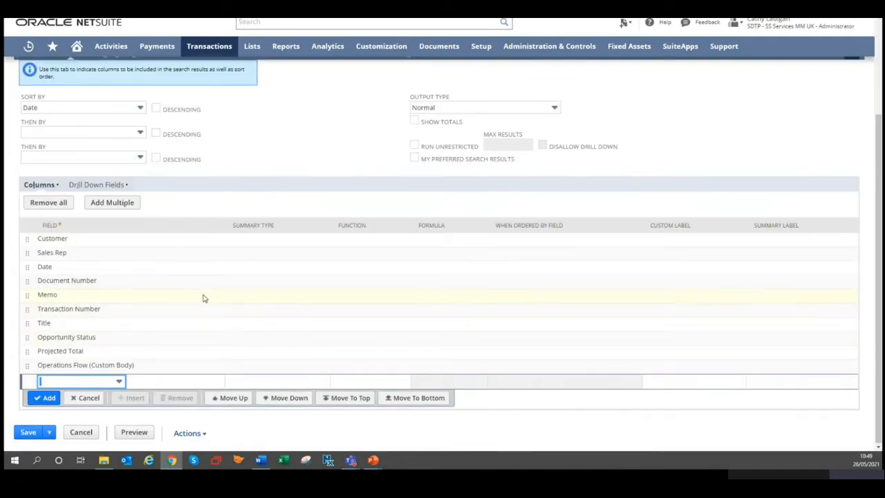
click(249, 254)
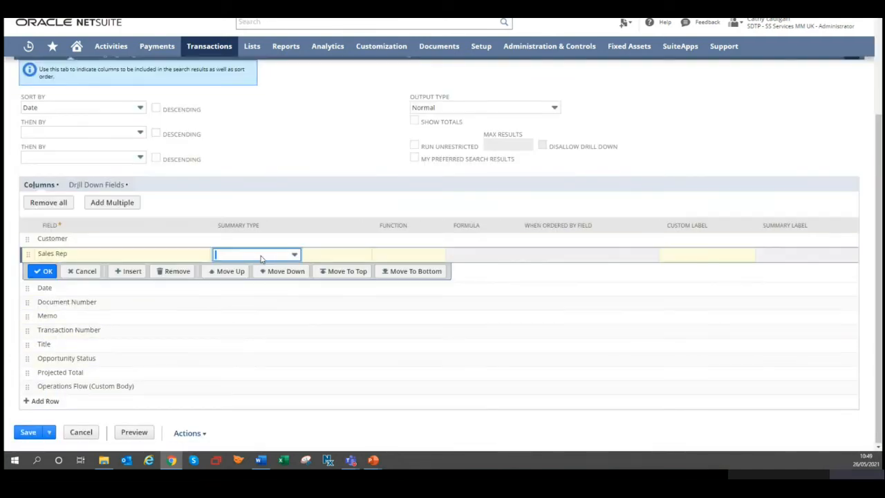
click(261, 256)
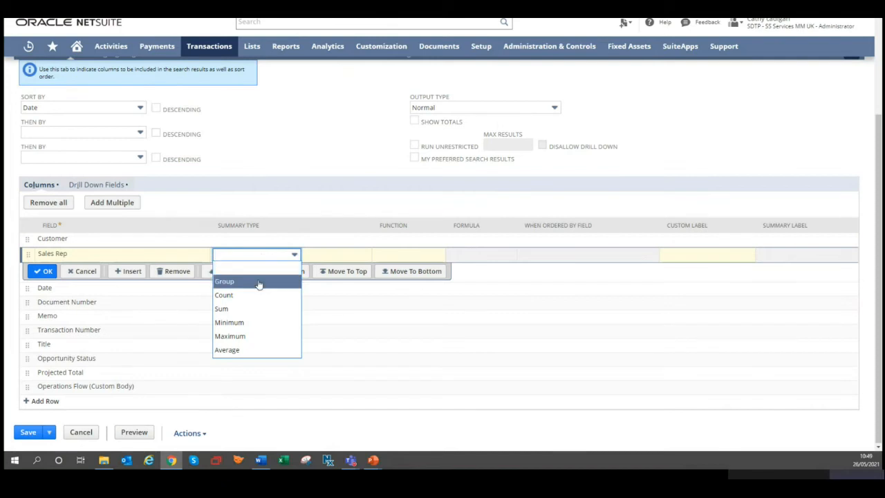
click(259, 282)
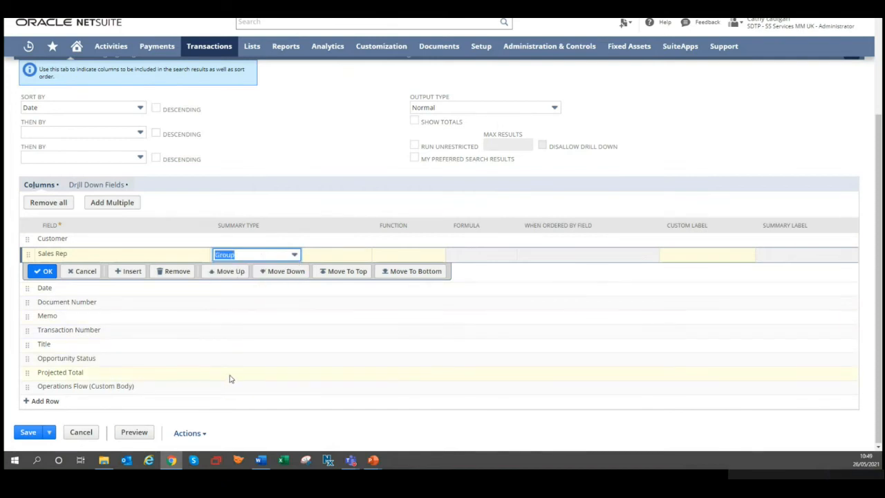
Set the summary type of the Projected Total result column to Sum and accept the row.
click(229, 374)
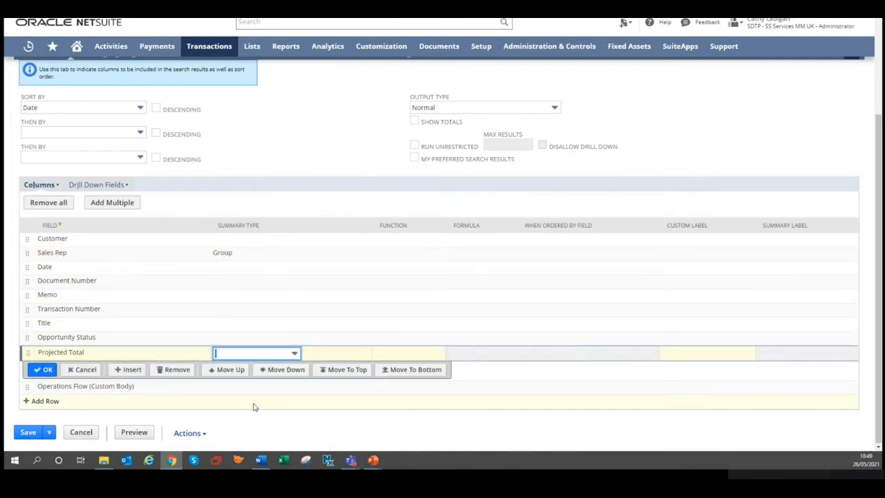
click(266, 354)
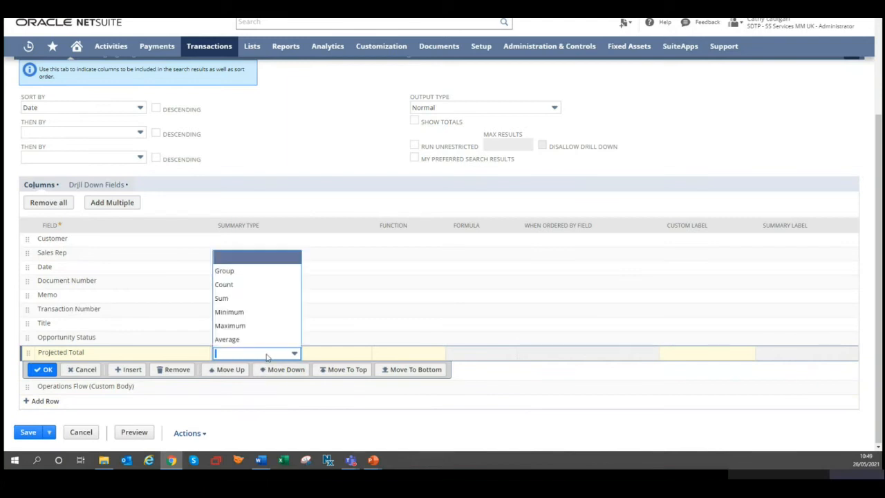
click(248, 301)
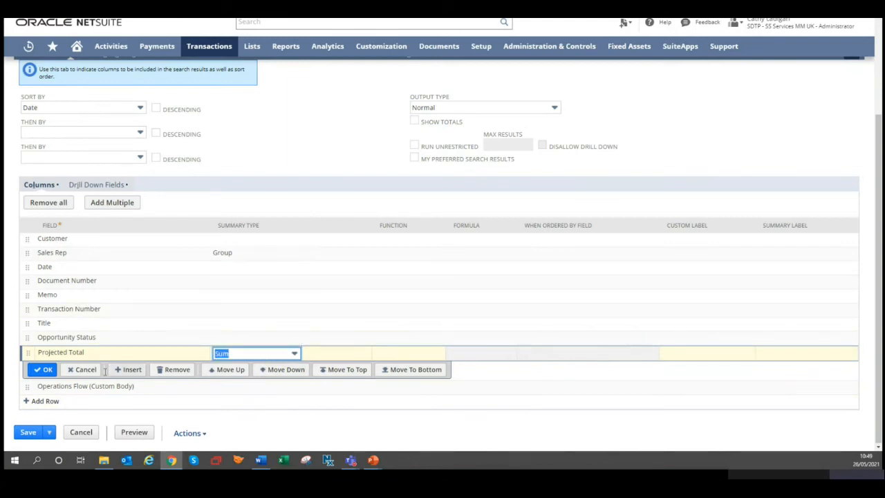
click(50, 369)
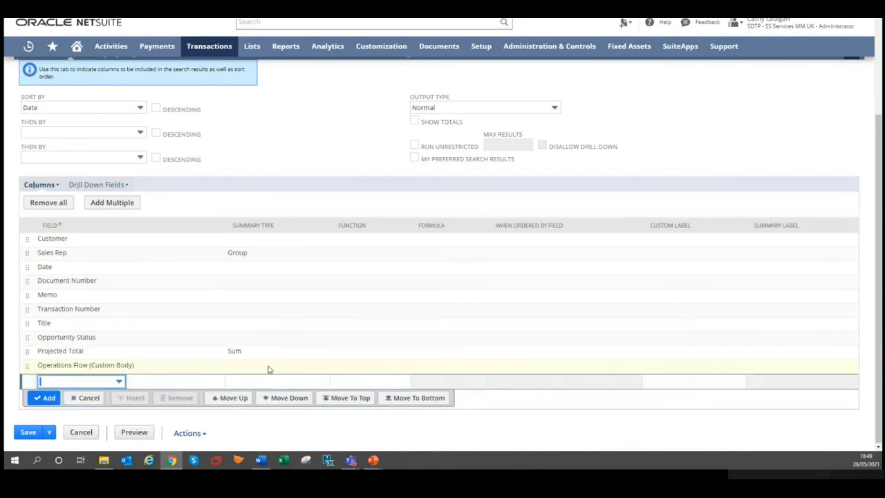
Preview the summarized search, check one sales rep's underlying opportunities, and return through the summary to the search definition.
click(134, 433)
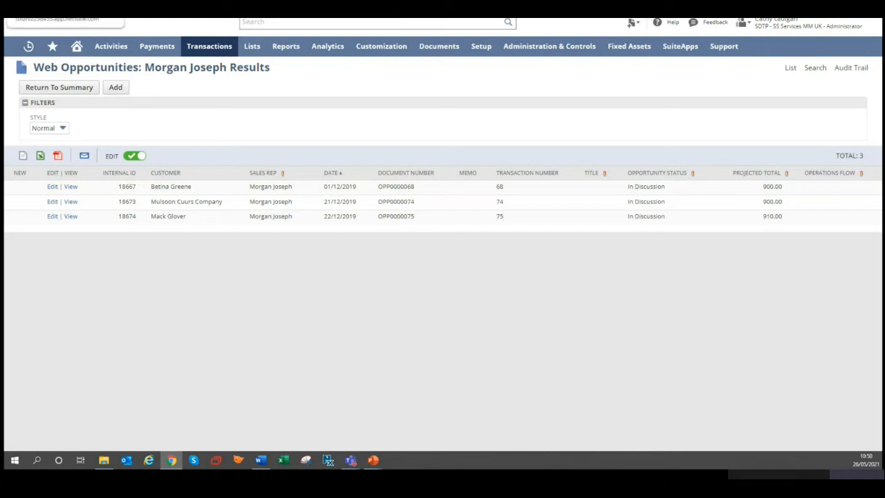
click(13, 9)
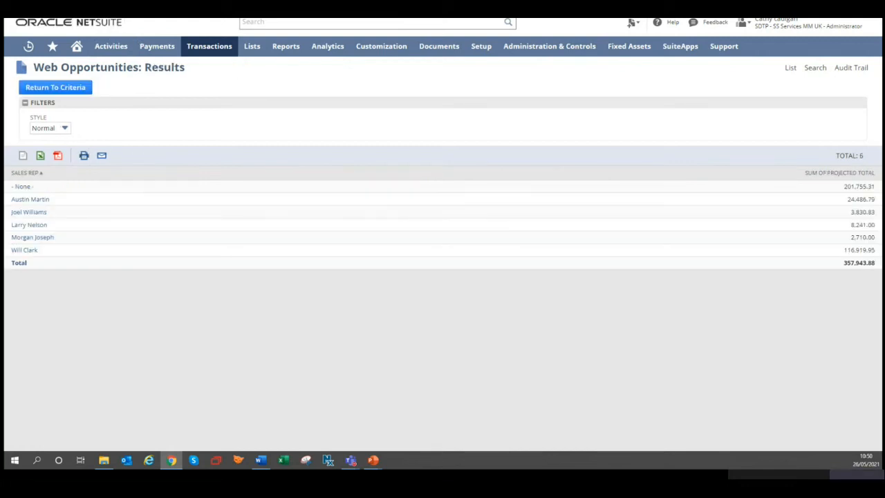
click(70, 90)
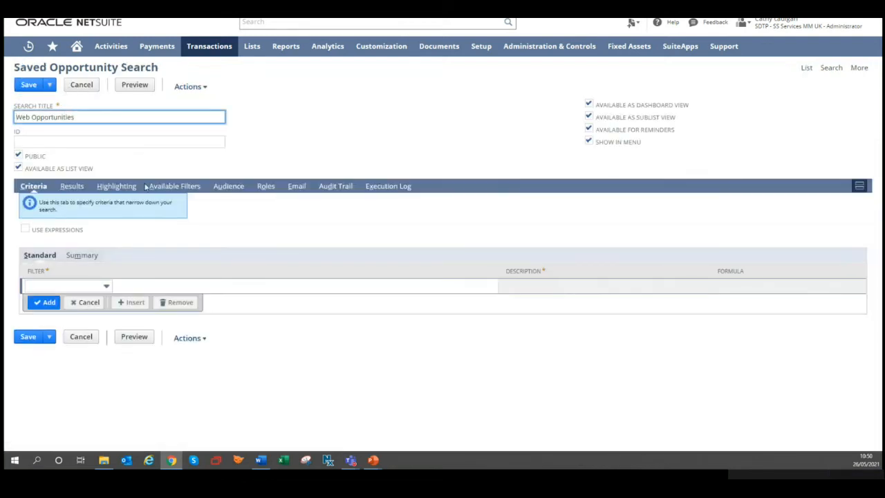
Clear the summary types of the Sales Rep and Projected Total result columns.
click(70, 186)
scroll(39, 260, down, 2)
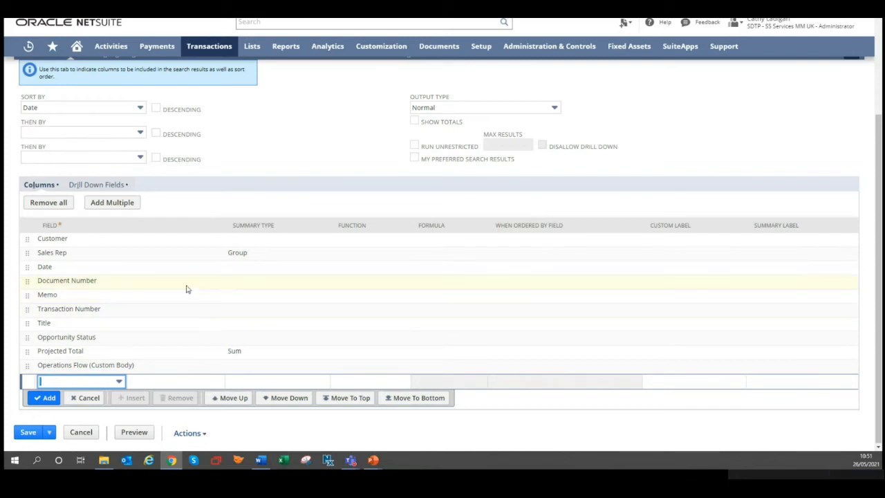
click(239, 253)
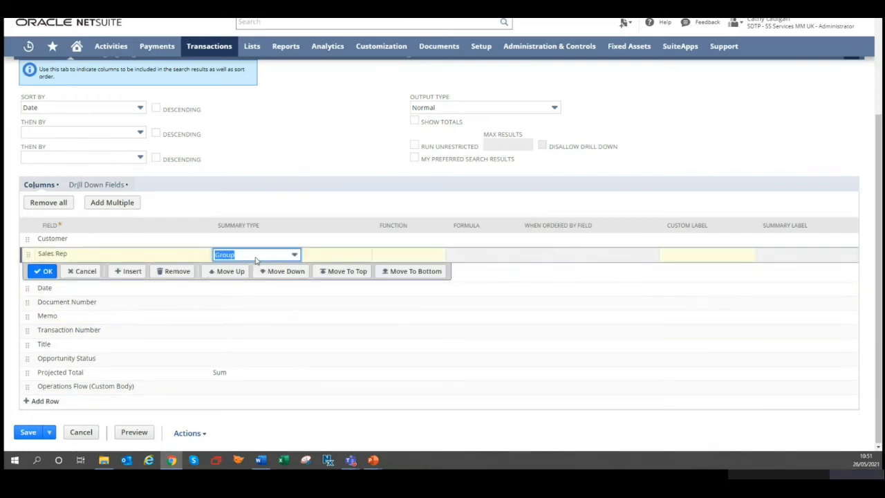
click(255, 256)
click(254, 267)
click(222, 373)
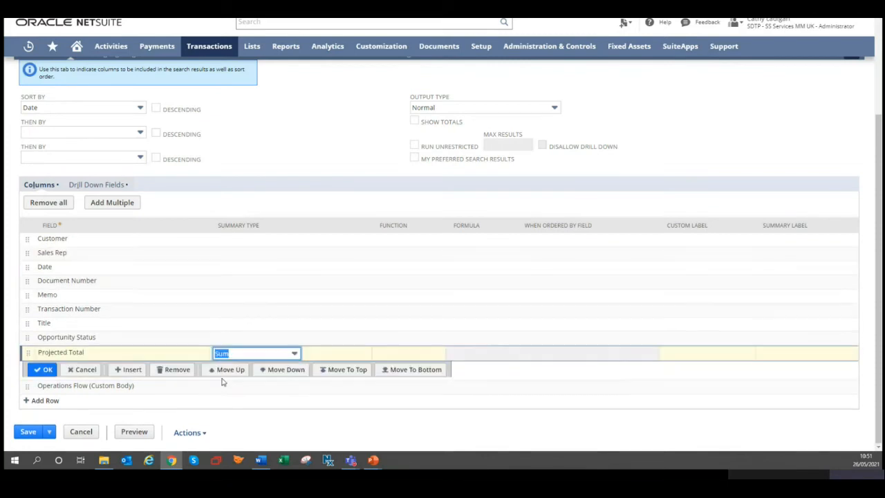
click(257, 356)
click(256, 261)
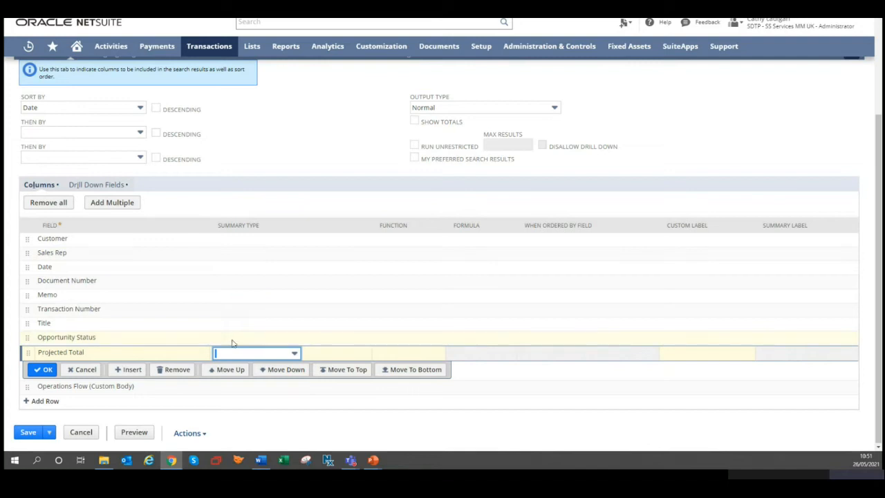
Set the summary type of the Opportunity Status result column to Group.
click(233, 340)
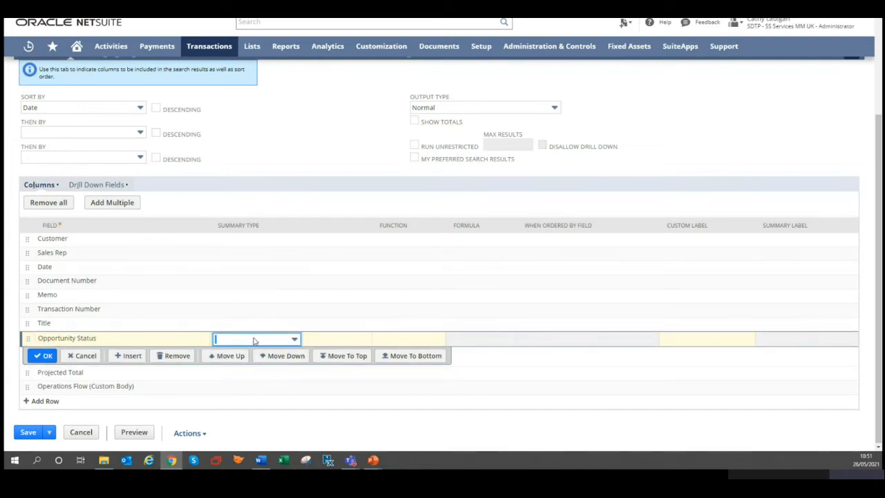
click(254, 341)
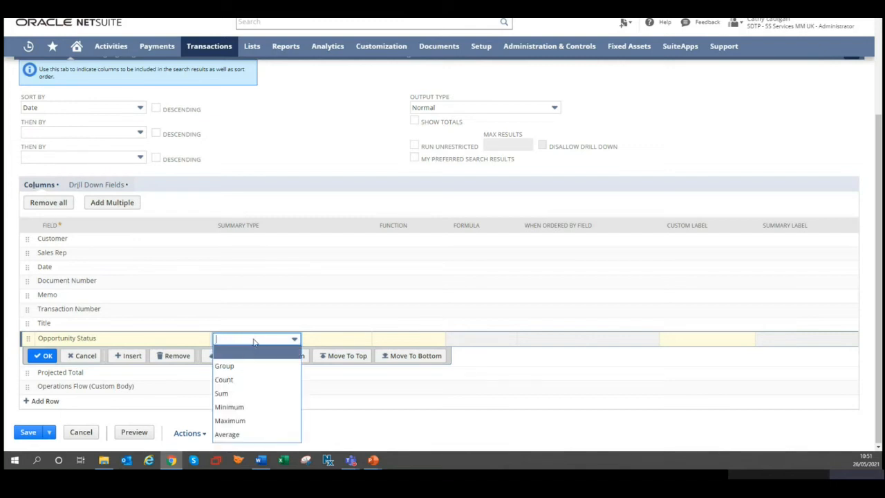
click(238, 367)
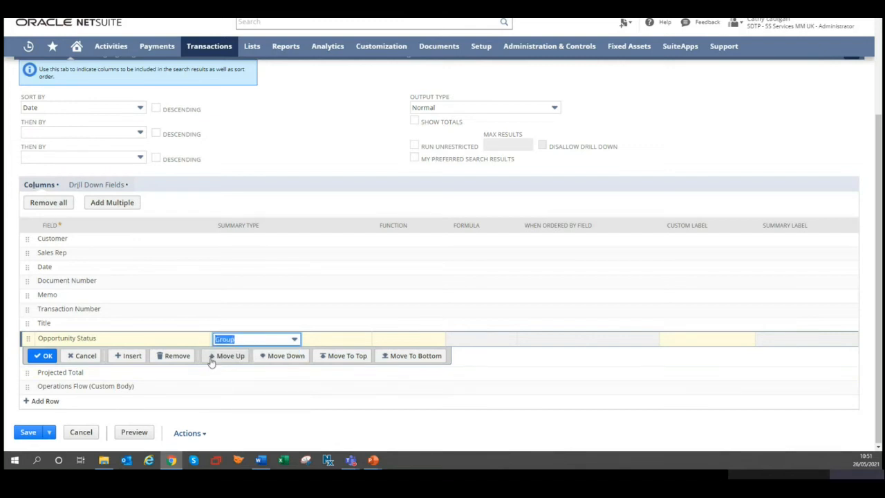
Set the Transaction Number result column's summary type to Count with the custom label "Opportunity No." and accept the row.
click(232, 314)
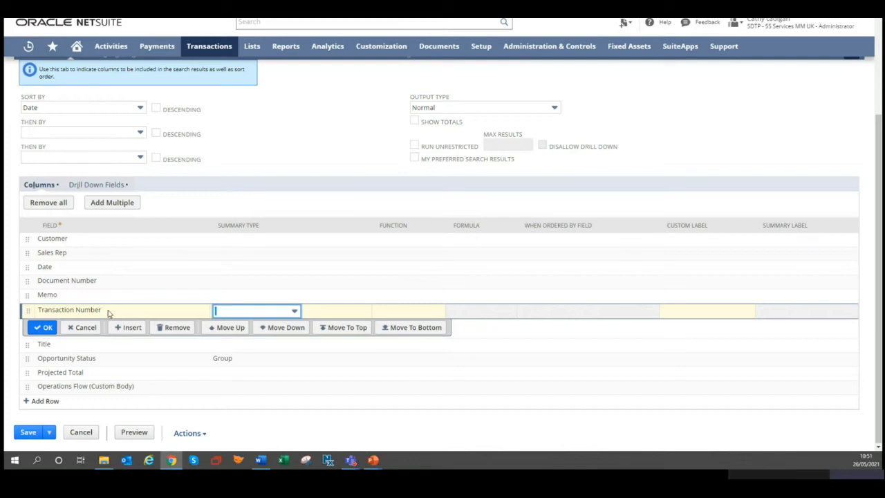
click(269, 312)
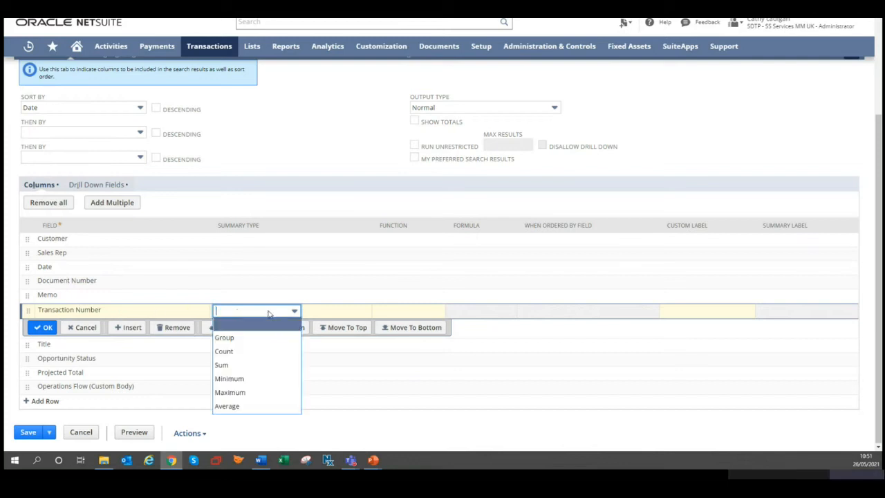
click(258, 354)
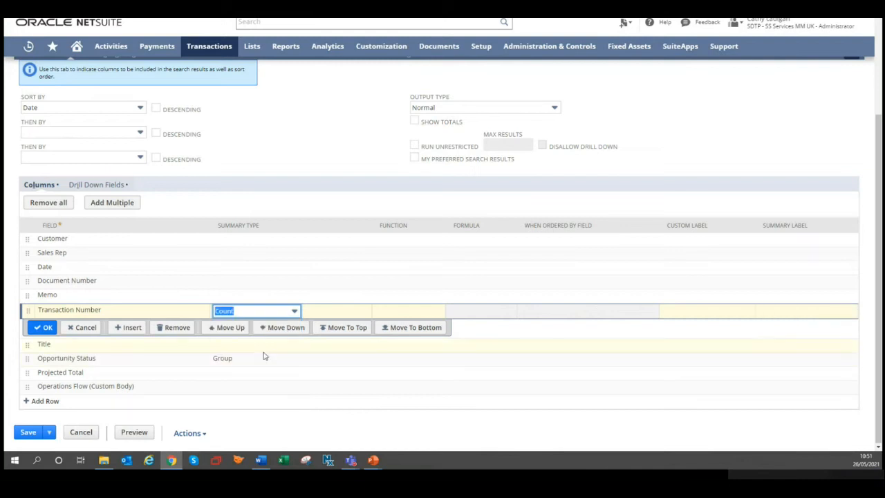
key(Tab)
key(Tab)
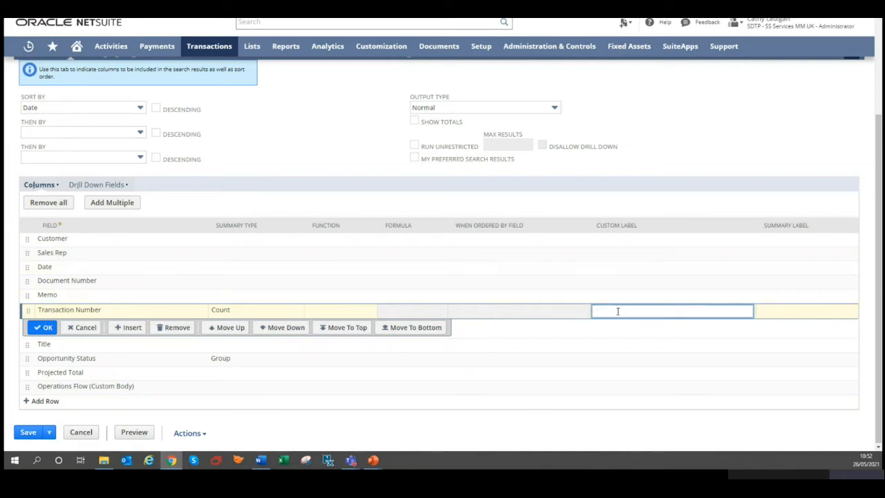
text(Opportunity)
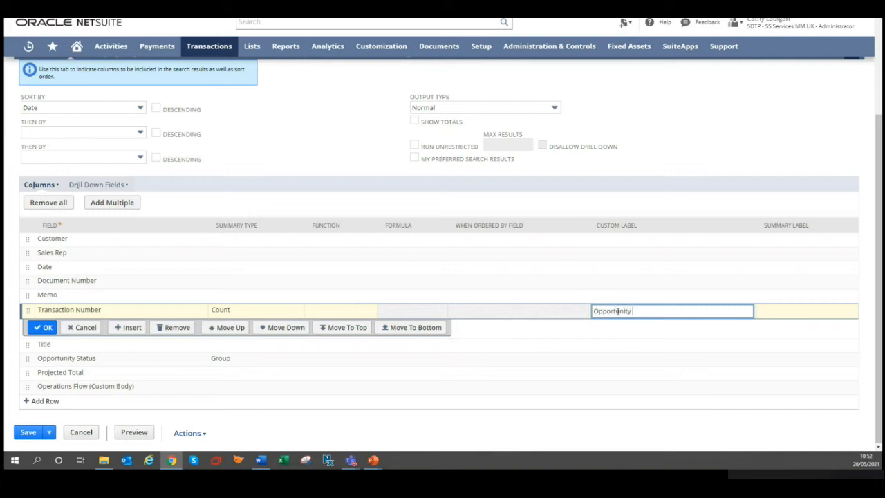
text( No.)
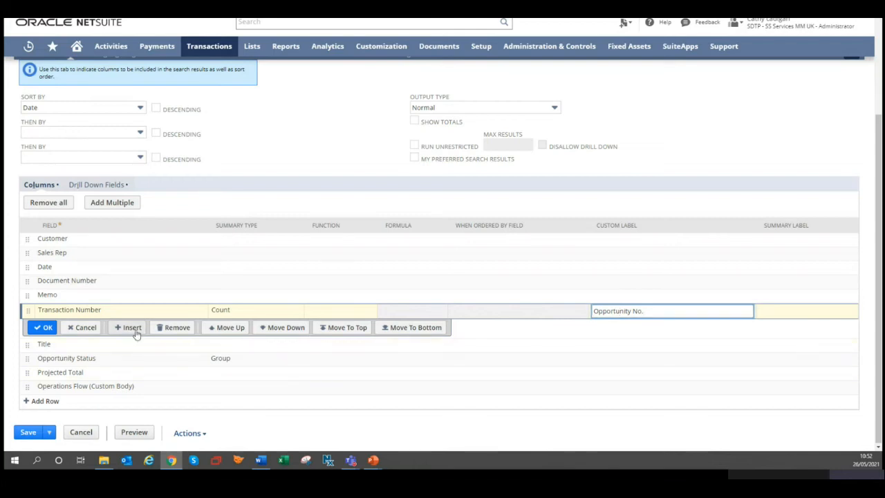
click(40, 328)
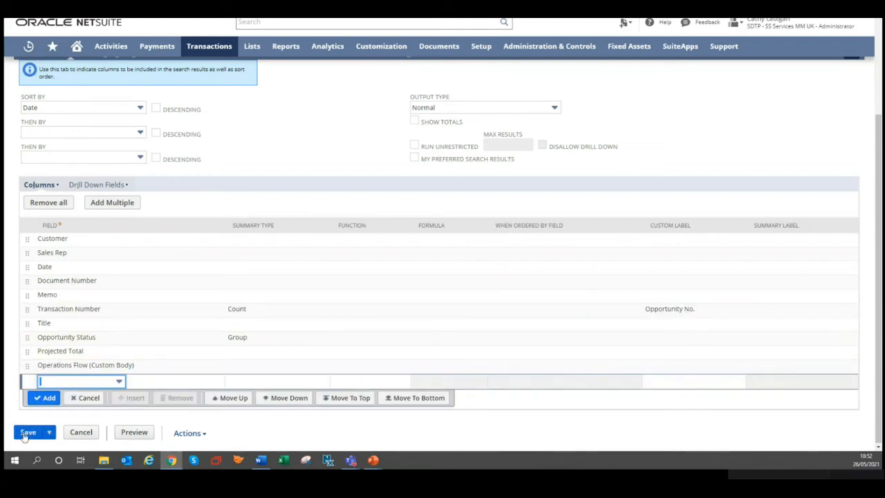
Save the search, check the underlying In Discussion opportunities, and reopen the search for editing from its summary.
mouse_move(31, 435)
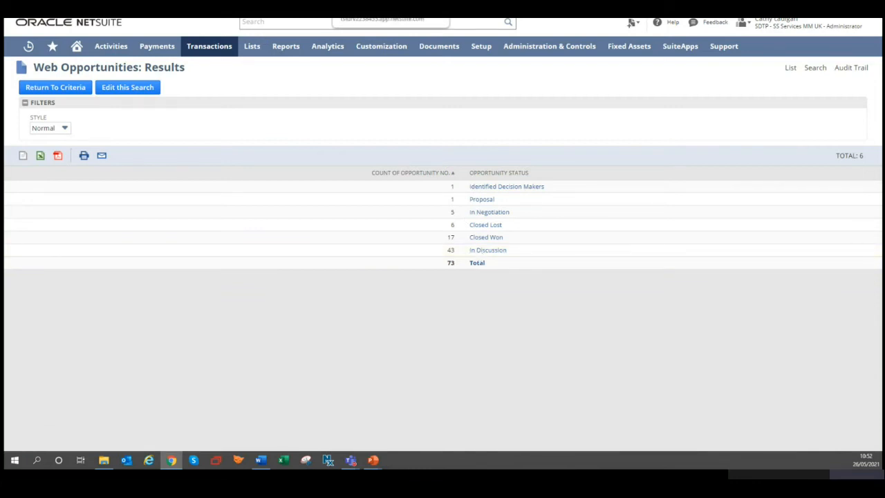
click(370, 6)
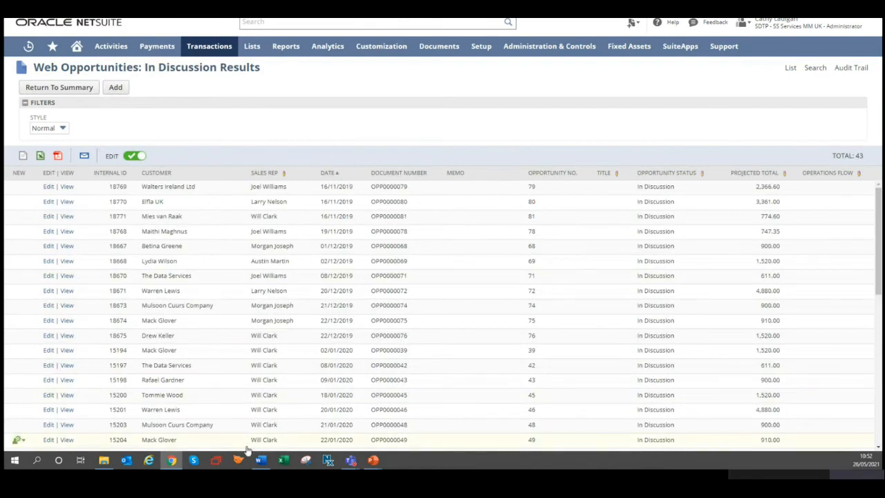
click(101, 6)
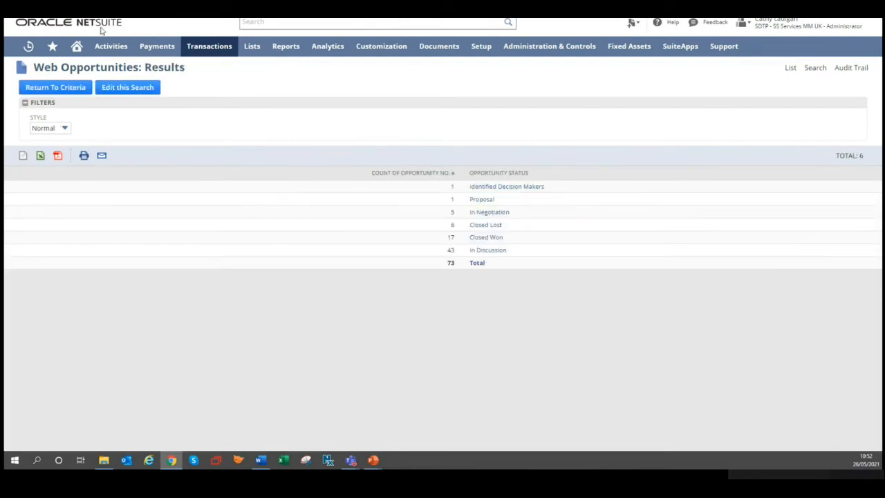
click(114, 92)
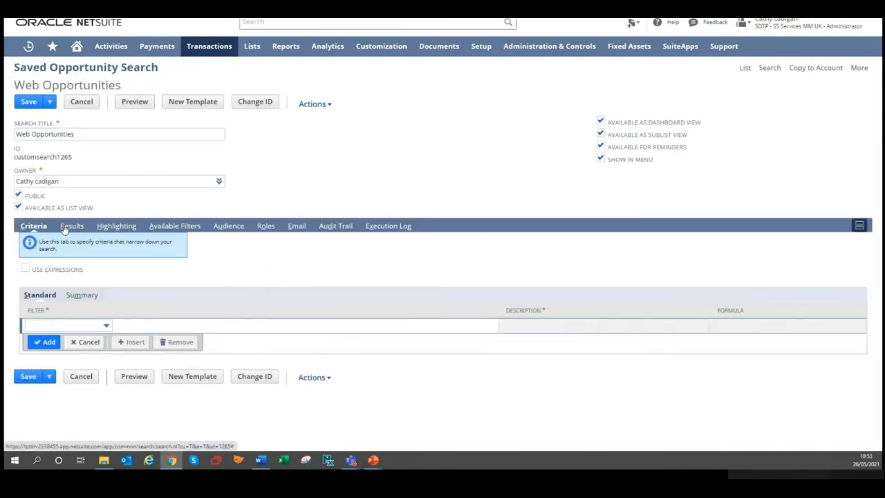
Clear the summary types of the Transaction Number and Opportunity Status result columns and accept the changes.
click(72, 225)
scroll(196, 288, down, 3)
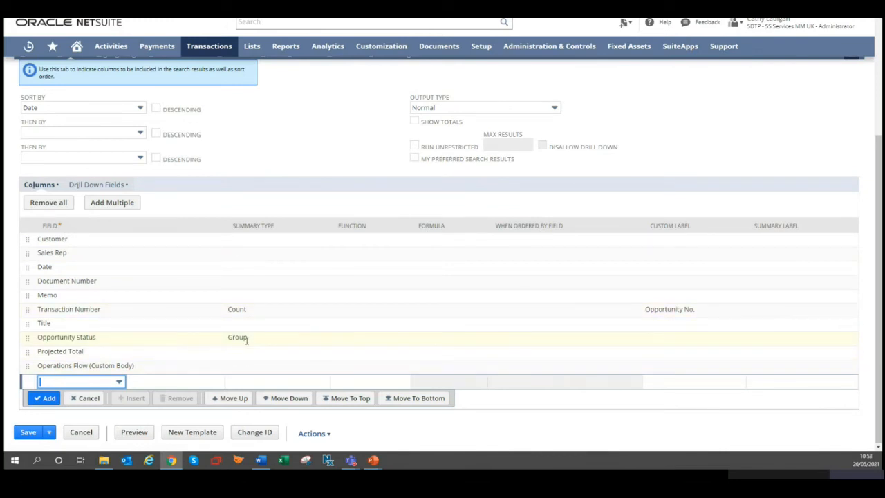
click(249, 312)
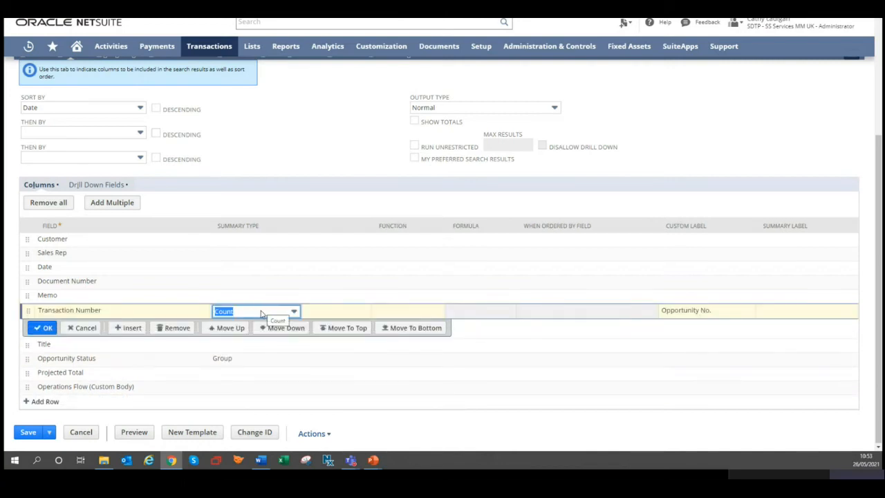
click(261, 314)
click(249, 326)
click(227, 358)
click(257, 339)
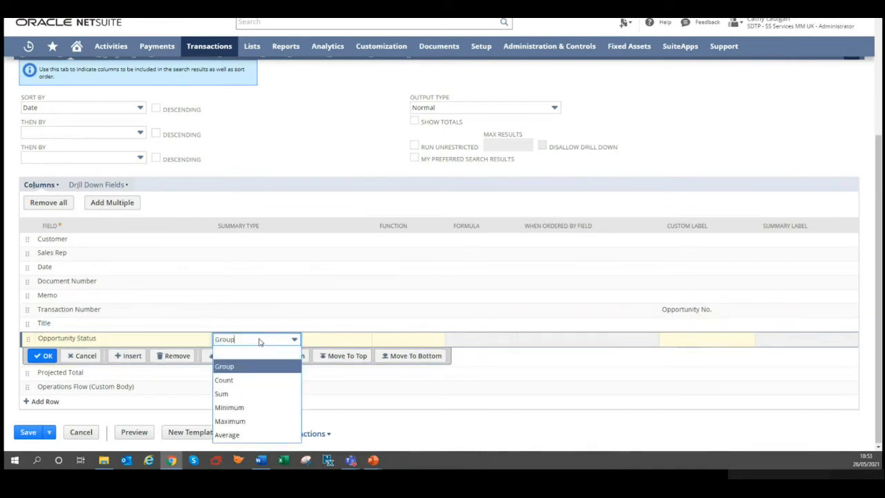
click(242, 353)
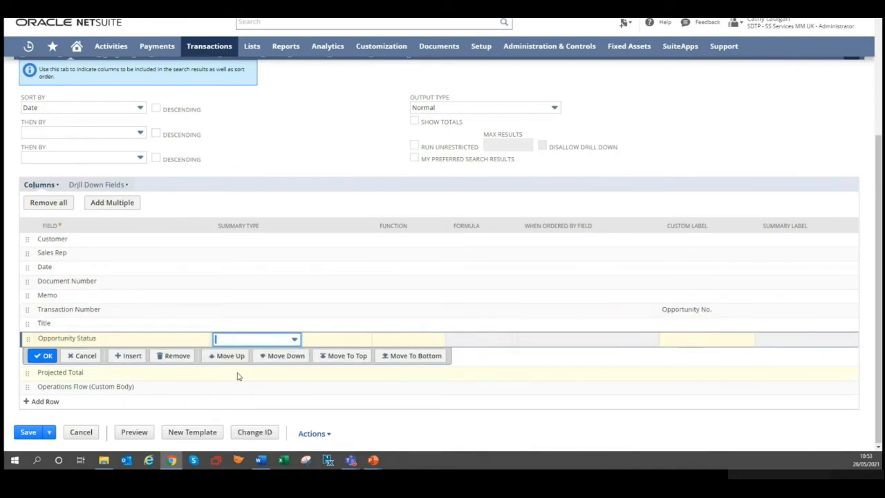
click(43, 355)
Start a new highlighting condition for the search and choose Opportunity Status as its filter.
scroll(297, 292, up, 3)
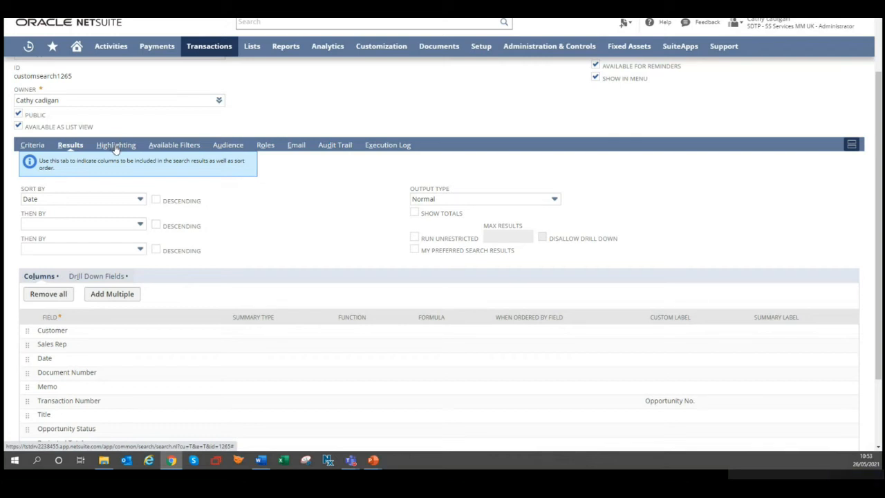
click(116, 146)
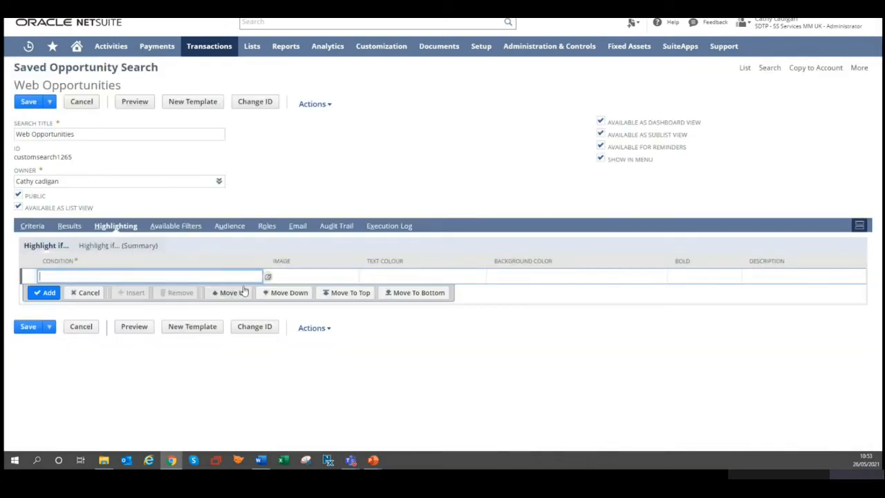
click(268, 277)
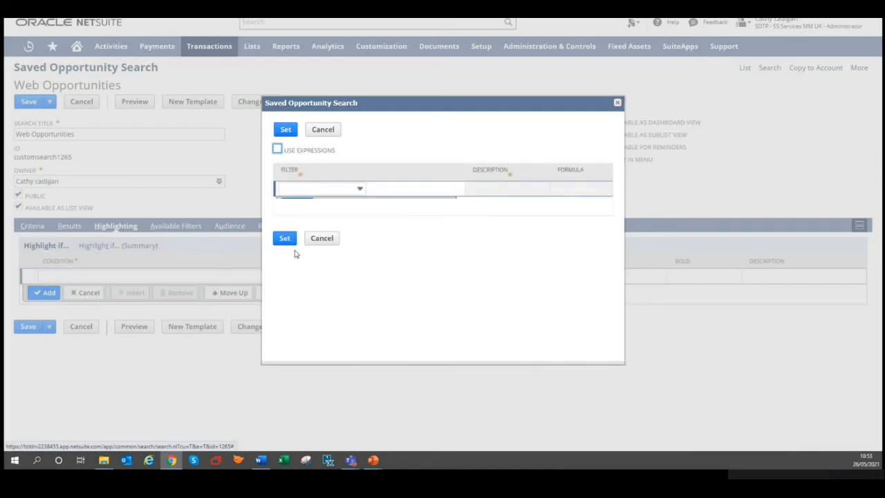
click(308, 193)
text(ons Flow (Custo)
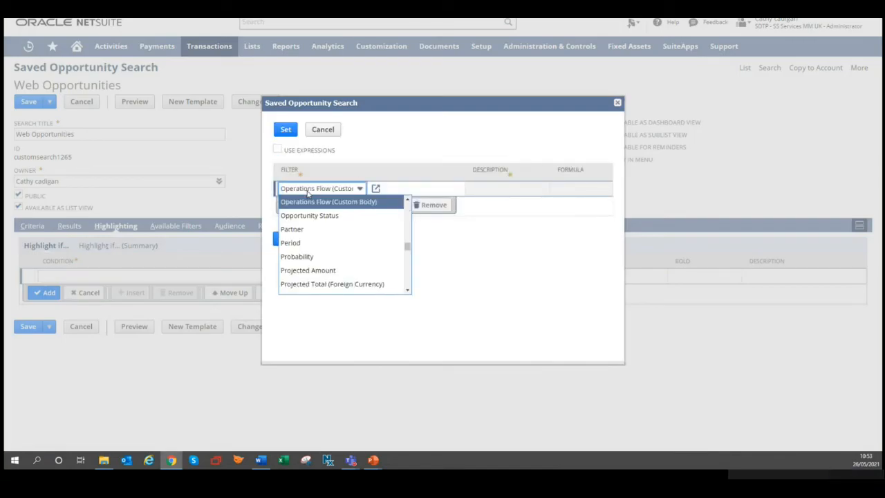
click(309, 215)
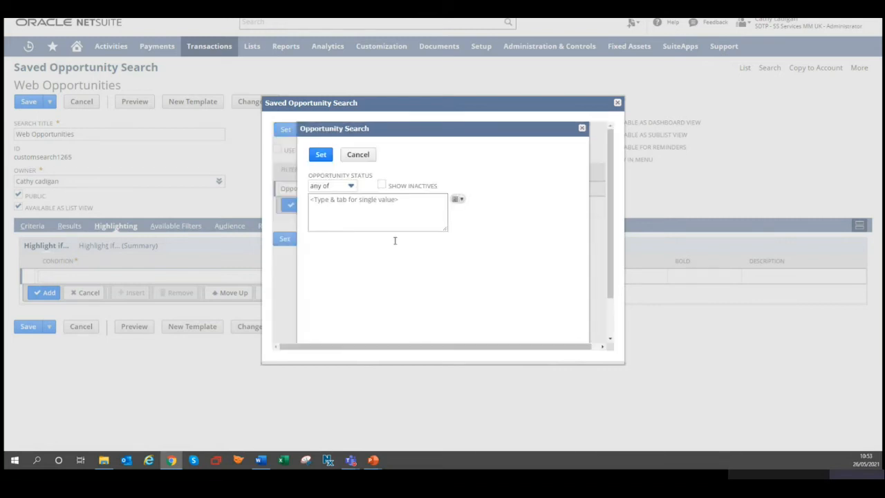
click(457, 200)
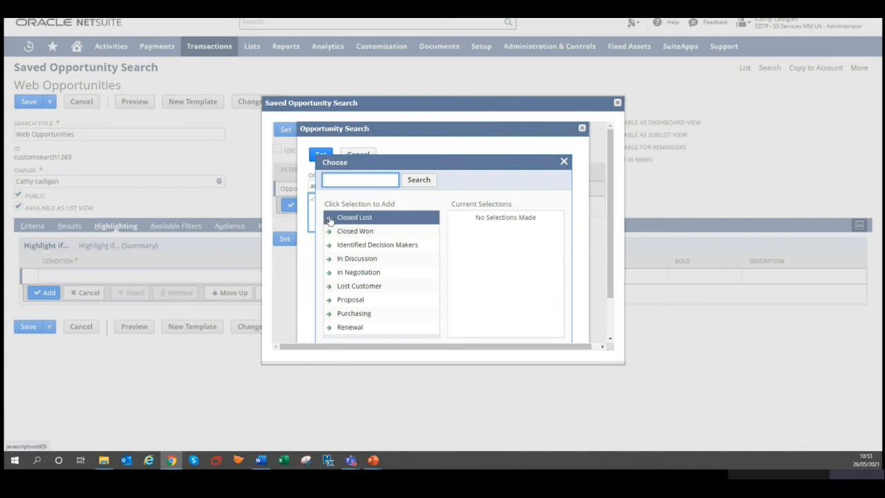
click(330, 219)
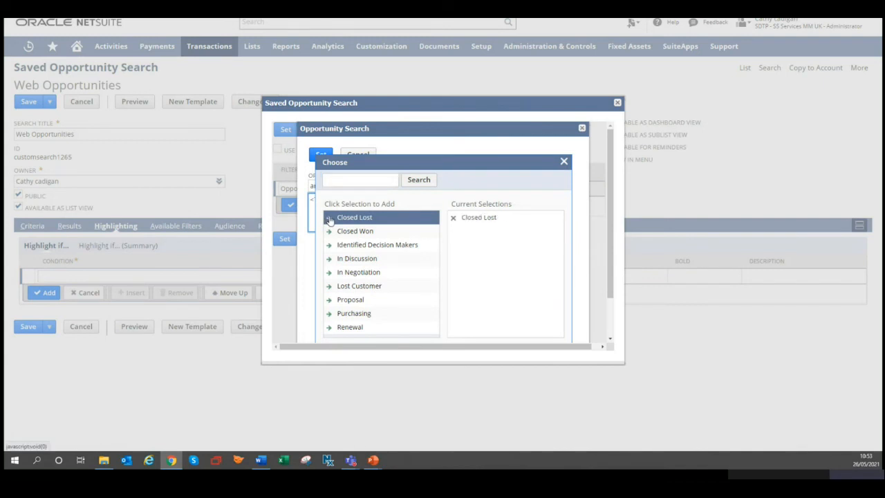
click(563, 163)
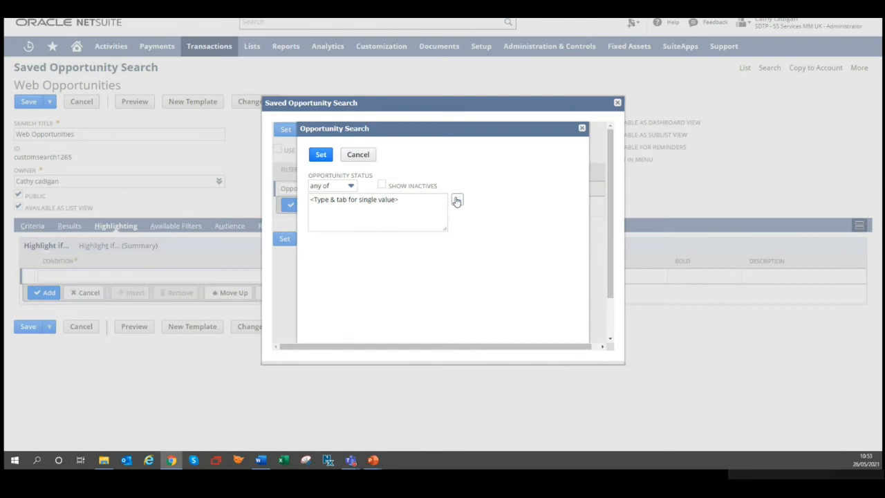
Set the Opportunity Status filter to any of Closed Lost and apply it as the highlighting condition.
click(457, 201)
click(353, 218)
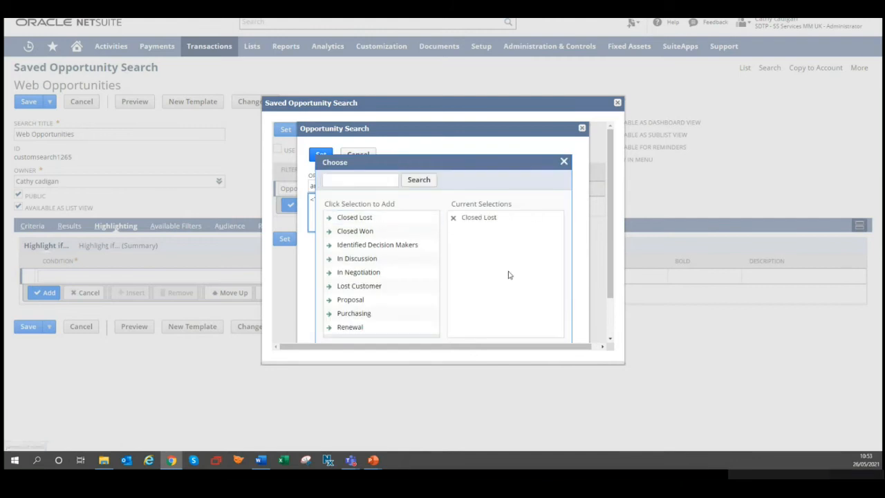
scroll(511, 280, down, 1)
click(339, 305)
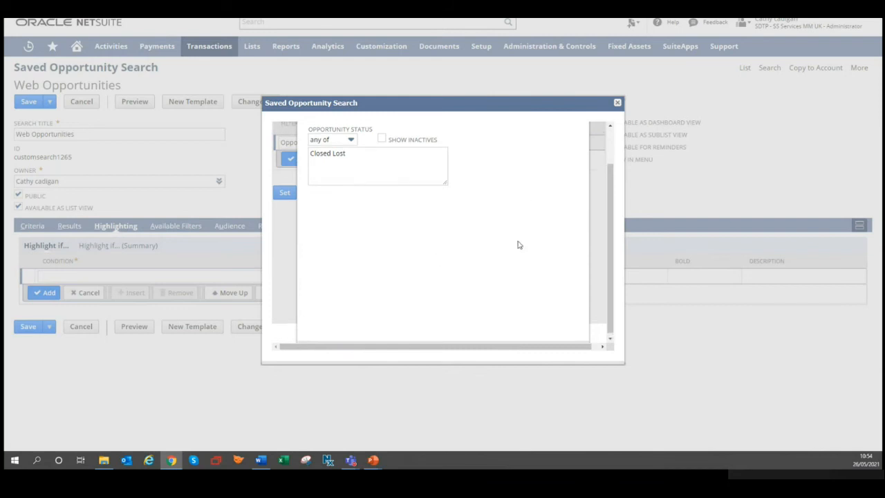
scroll(518, 245, up, 2)
click(320, 153)
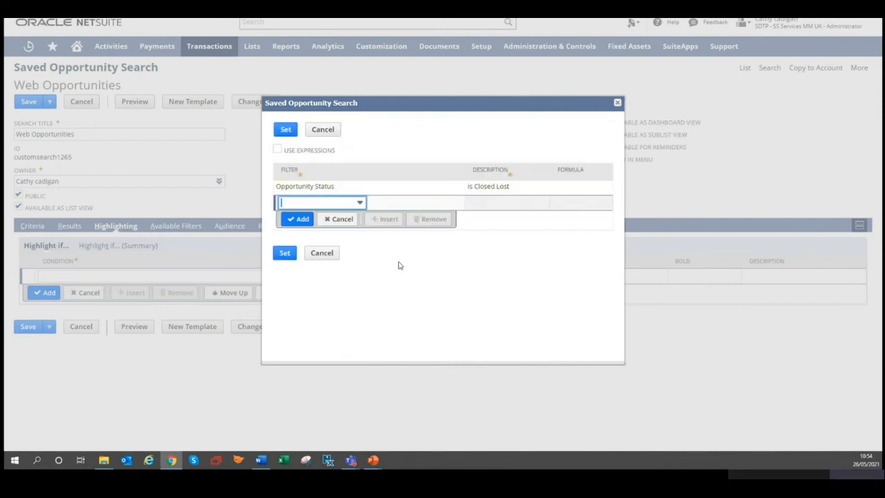
click(286, 254)
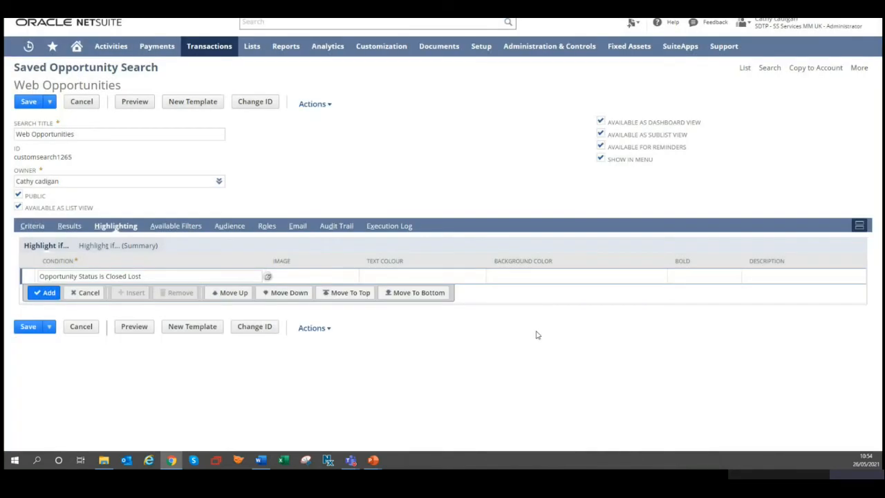
Give the Closed Lost highlighting condition yellow text, a black background and bold formatting, and add it to the search.
click(397, 279)
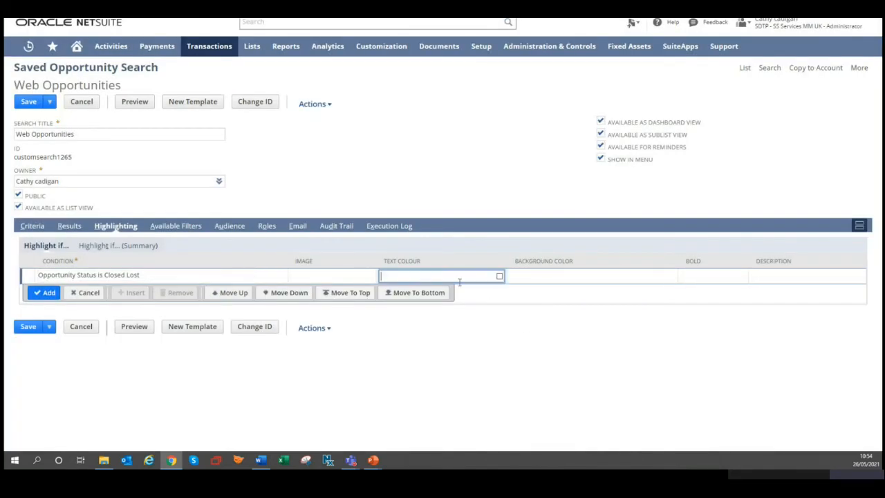
click(499, 276)
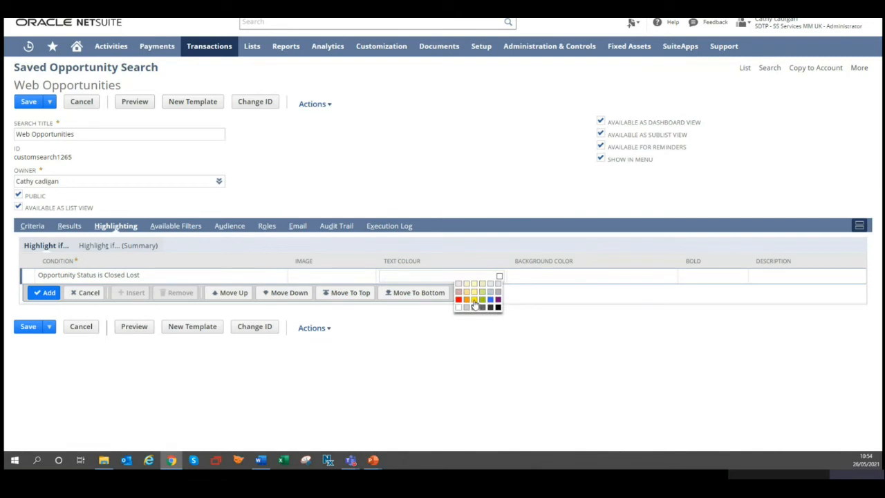
click(475, 300)
click(570, 280)
click(669, 277)
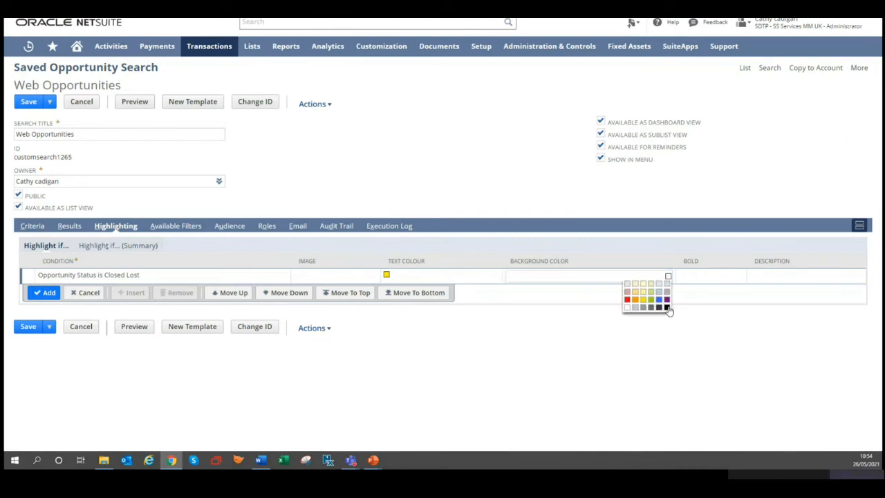
click(667, 308)
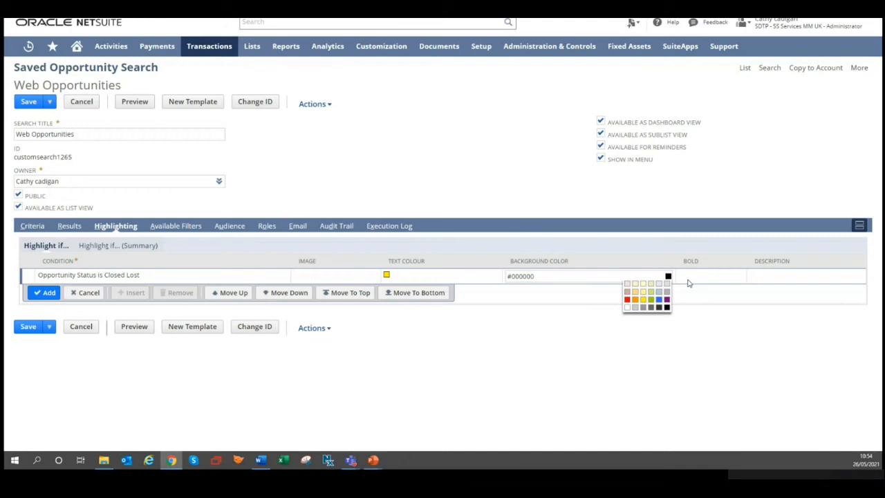
click(694, 278)
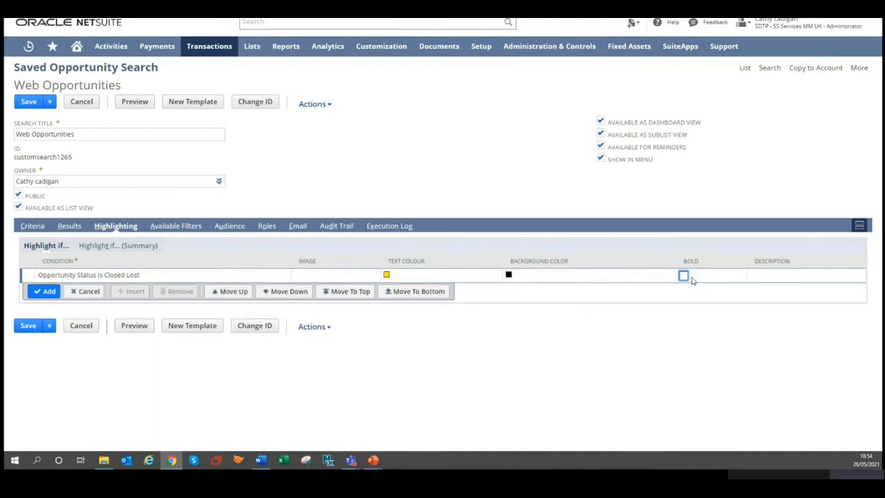
click(684, 276)
click(43, 291)
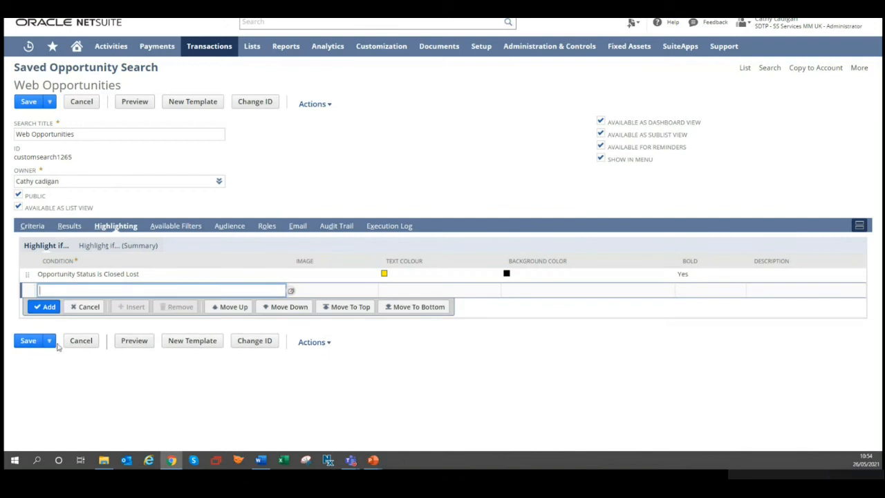
Save the Web Opportunities search and sort its results by Opportunity Status.
mouse_move(50, 341)
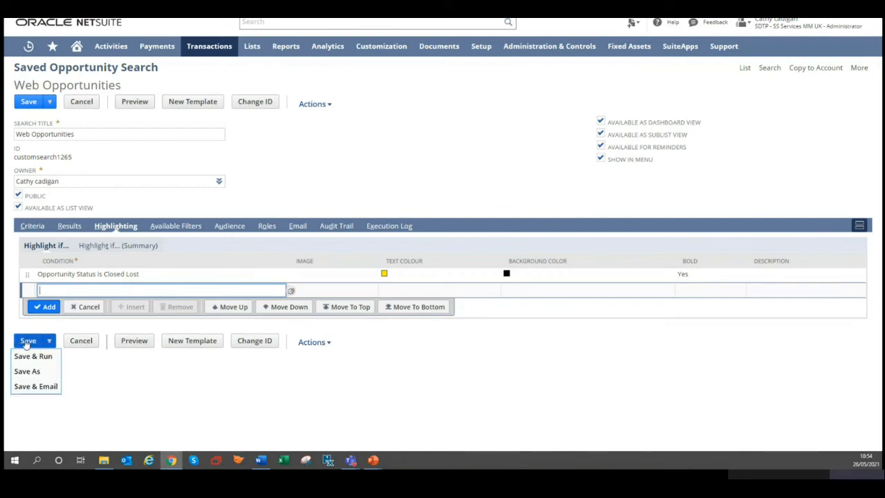
click(26, 343)
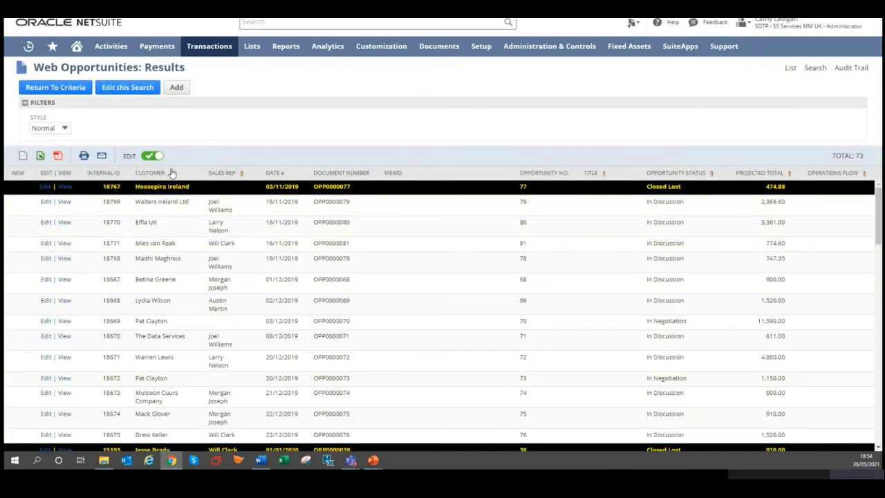
mouse_move(15, 187)
click(674, 174)
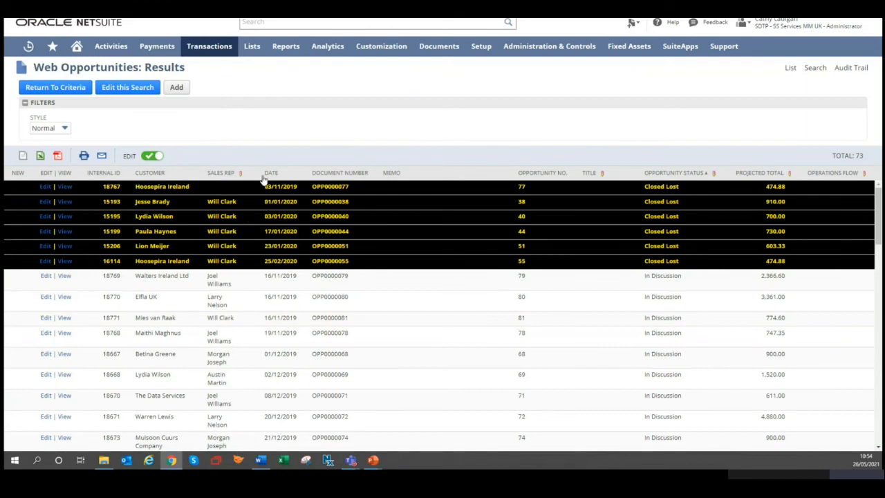
Turn inline editing off and on again, and assign a different sales rep to the Elfla UK opportunity.
click(149, 156)
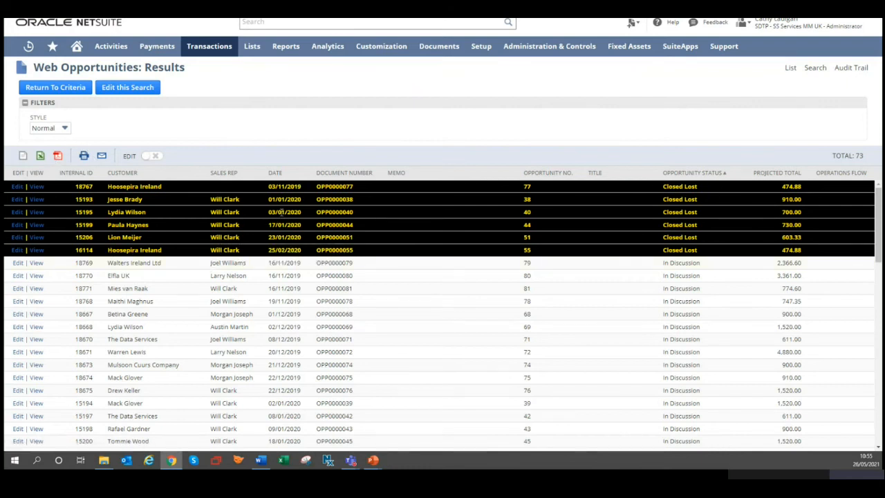
click(156, 159)
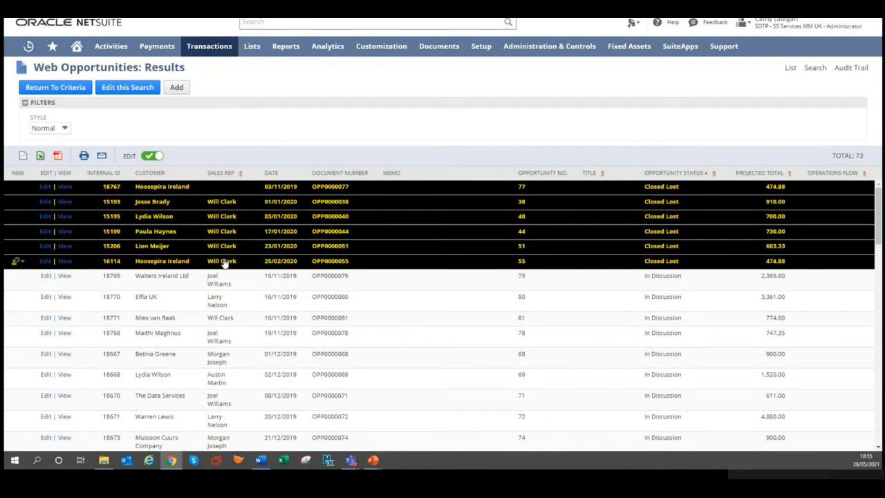
mouse_move(225, 264)
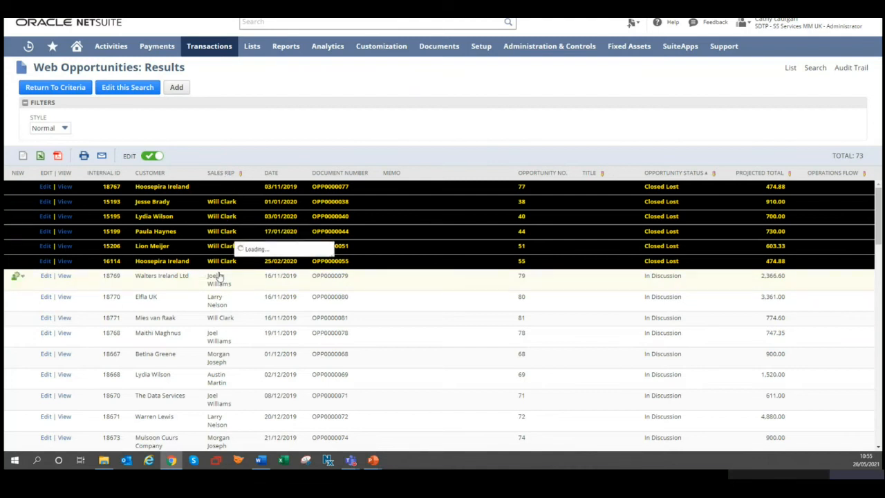
mouse_move(223, 302)
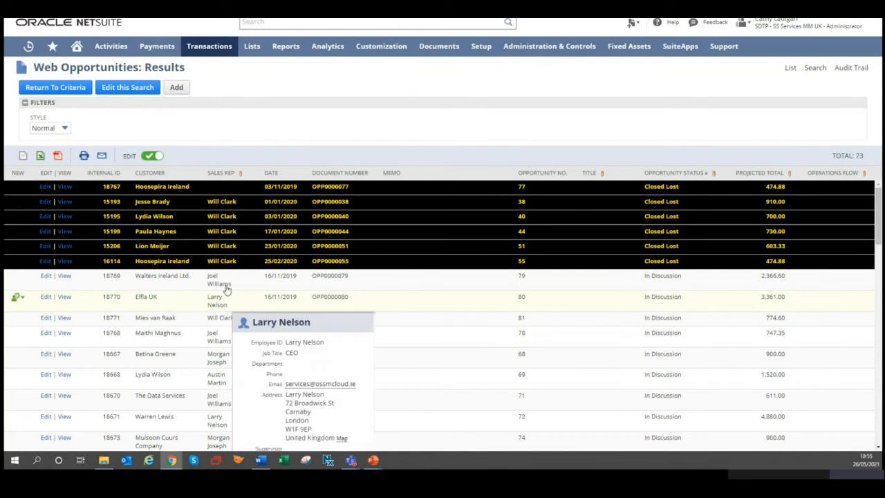
click(232, 300)
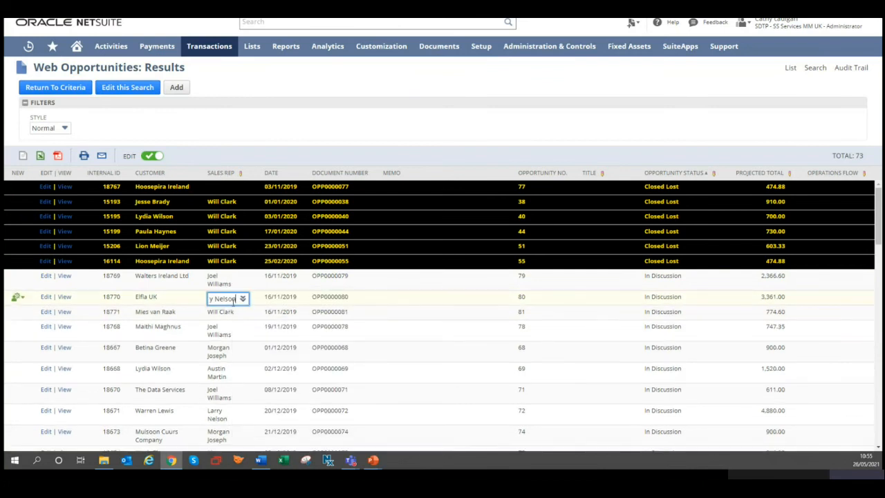
click(243, 299)
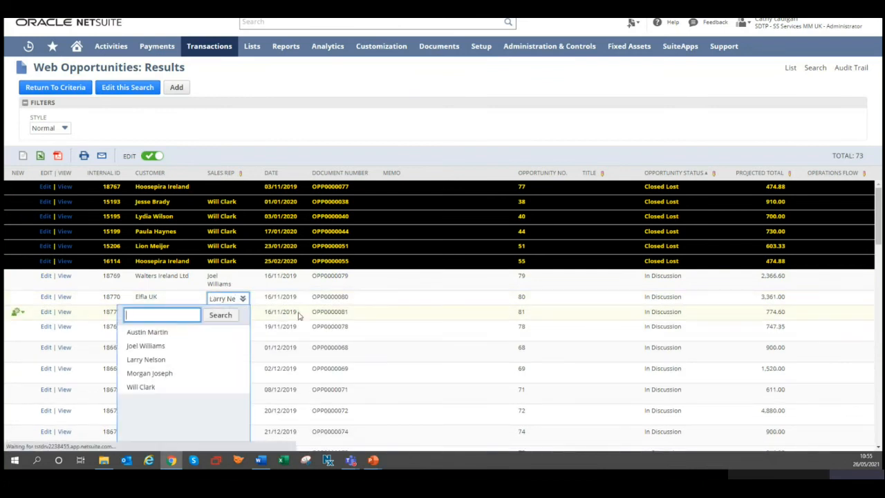
click(149, 373)
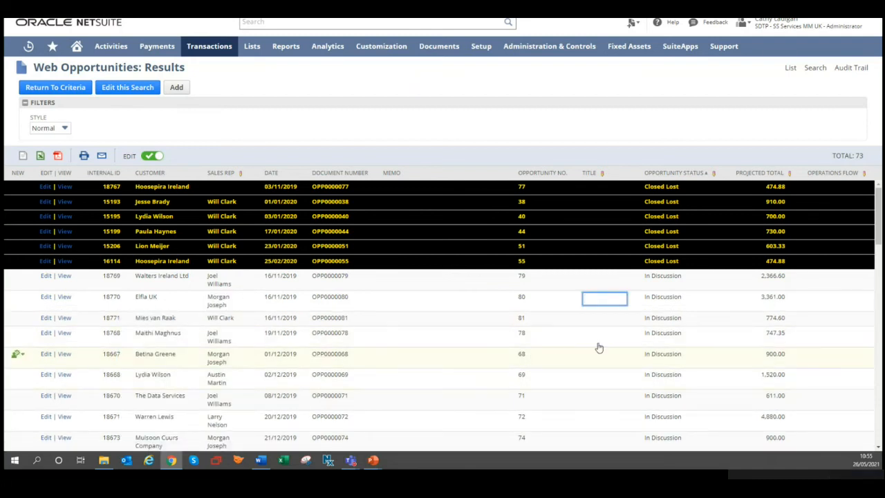
Set the projected total of the opportunity dated 19/11/2019 to 1000 directly in the results list.
click(777, 342)
text(1000)
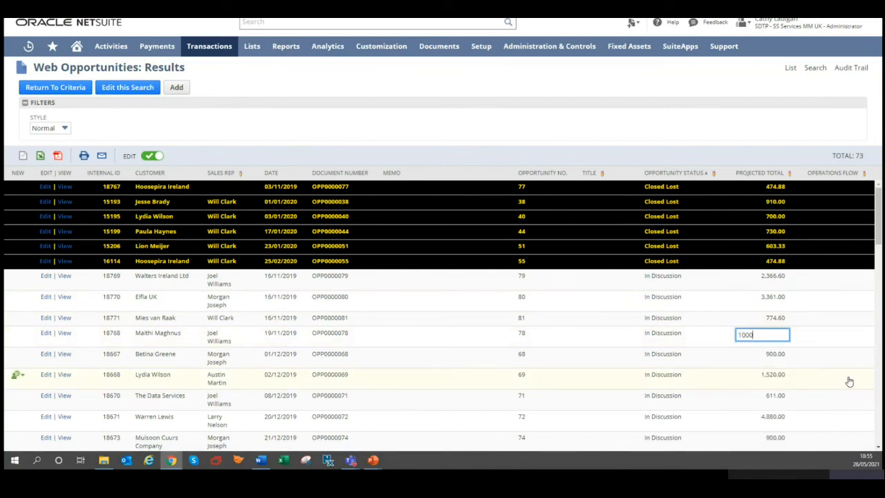
key(Tab)
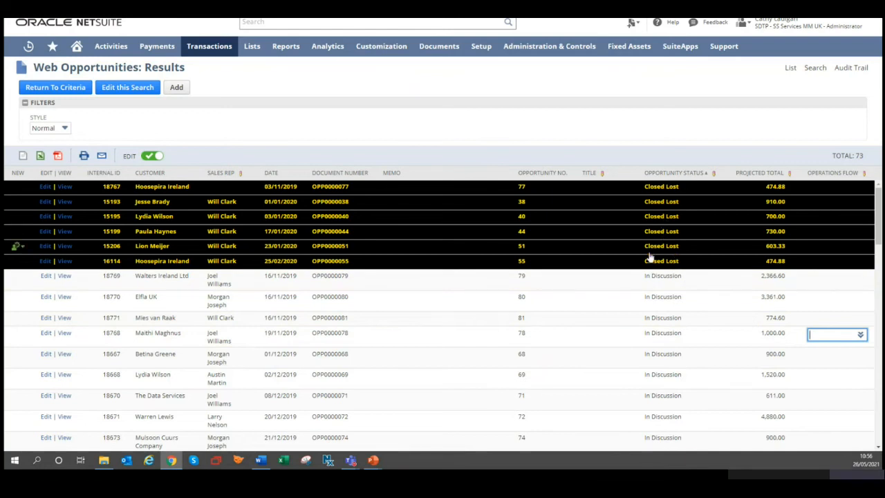
Change the opportunity status of the Walters Ireland Ltd record to Closed Won directly in the results list.
click(658, 285)
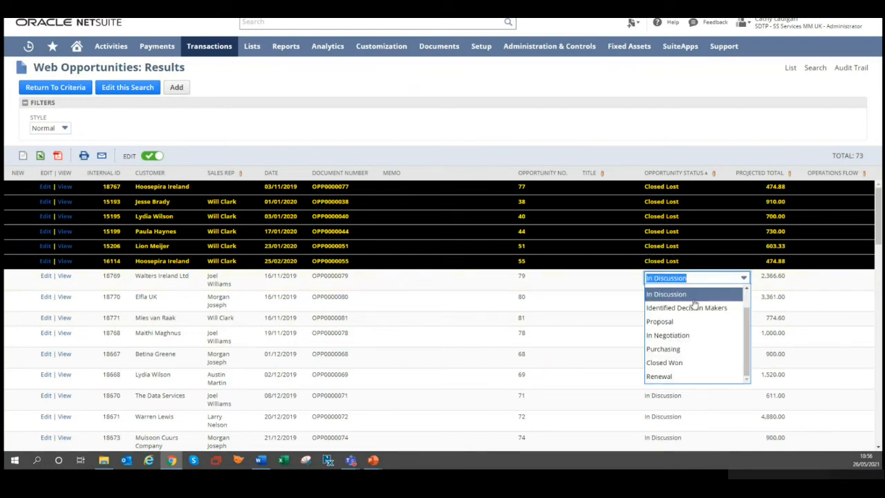
click(684, 362)
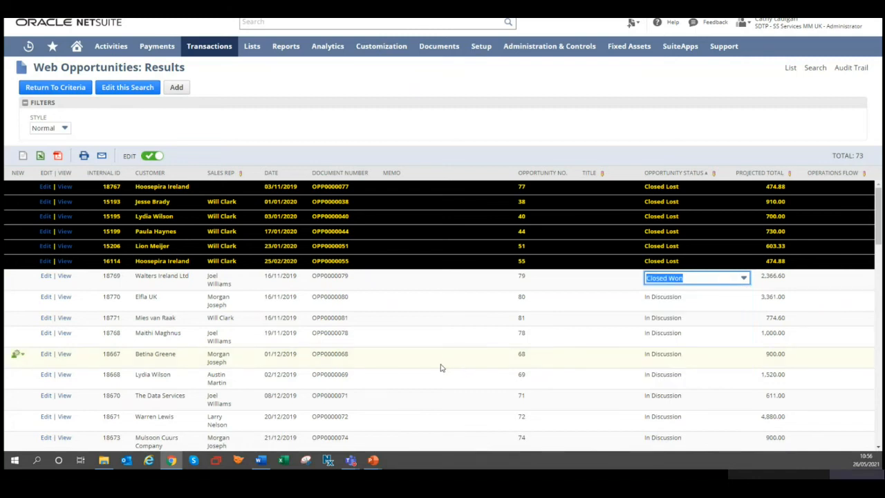
key(Tab)
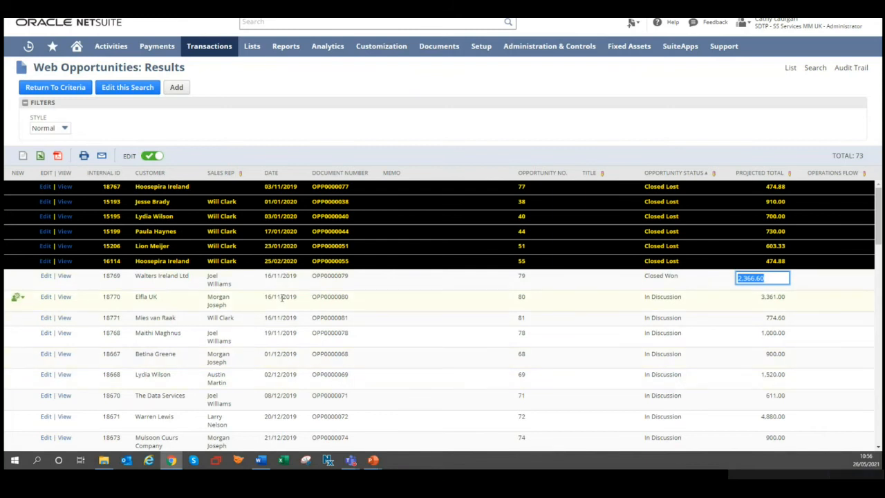
key(Tab)
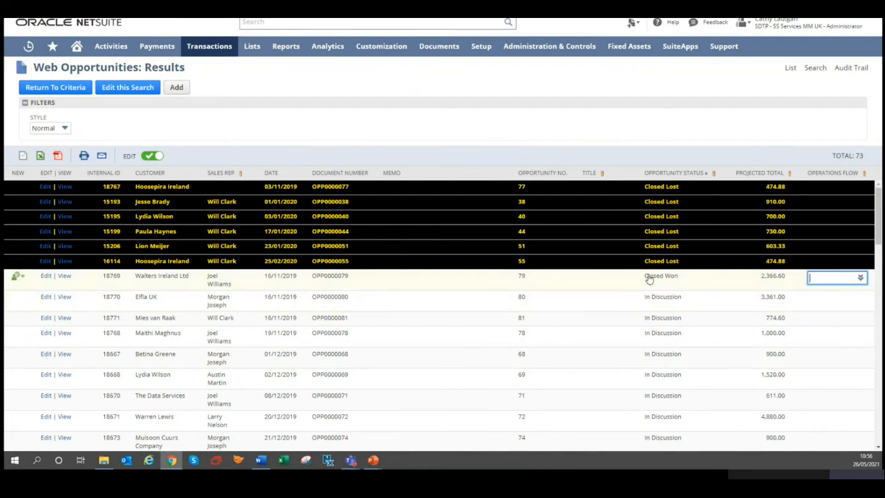
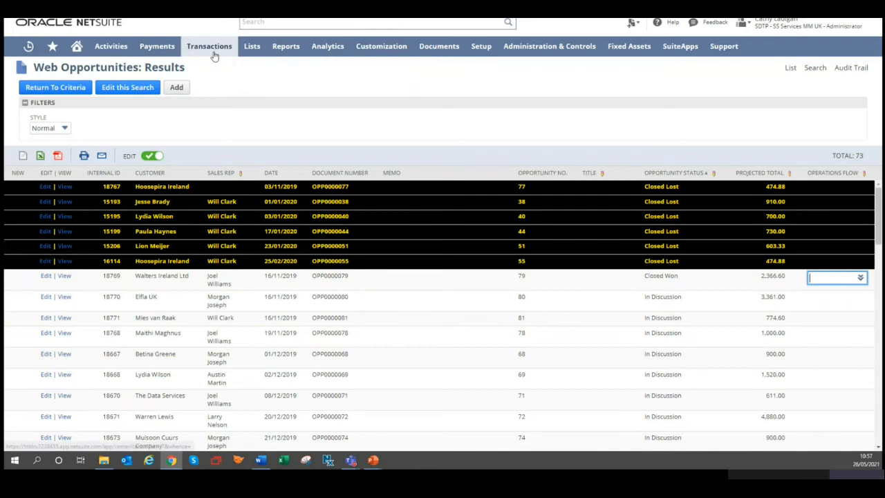
Open the Customers list and display it in the Customer General view.
mouse_move(231, 54)
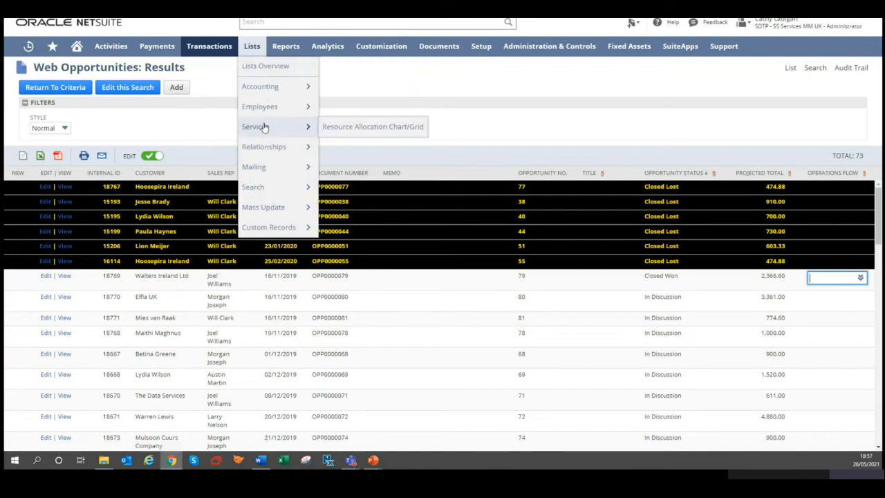
mouse_move(265, 148)
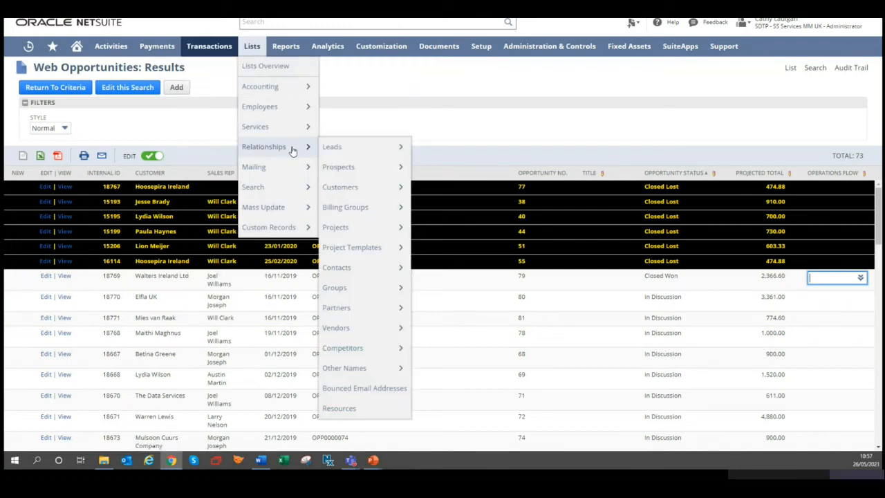
click(344, 192)
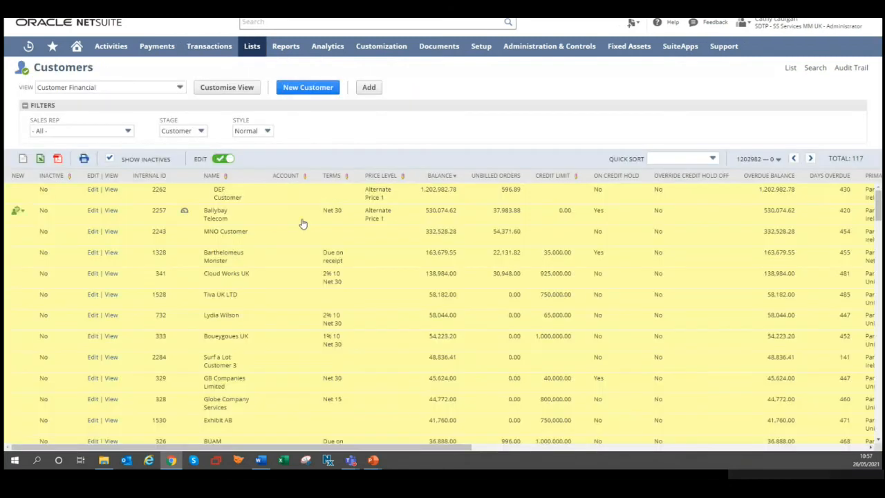
click(180, 92)
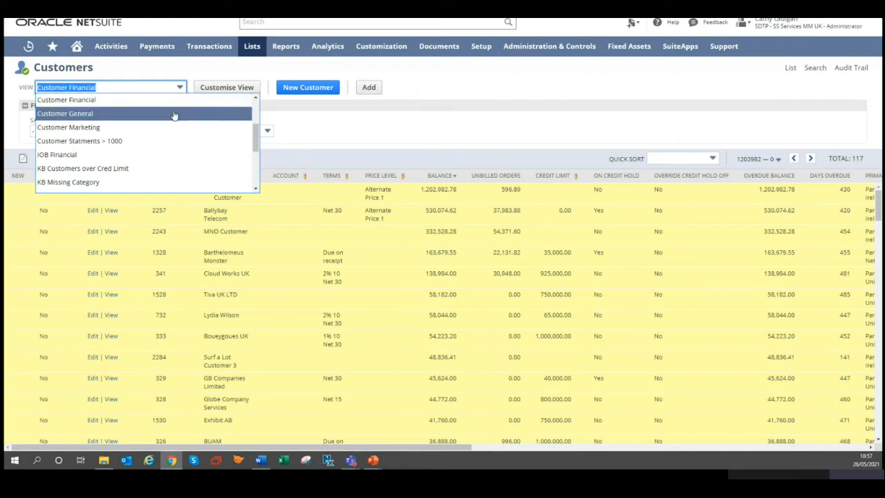
click(174, 113)
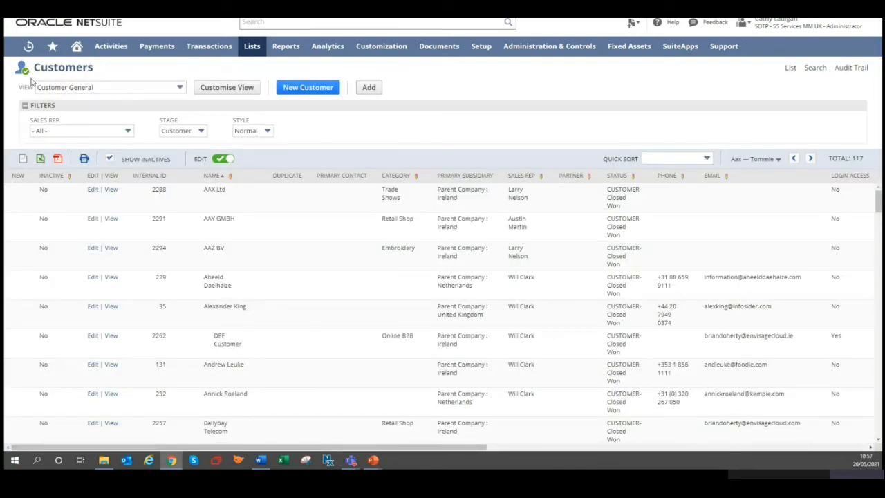
Switch the customer list to the Customer Financial view and open that view for customisation.
click(177, 88)
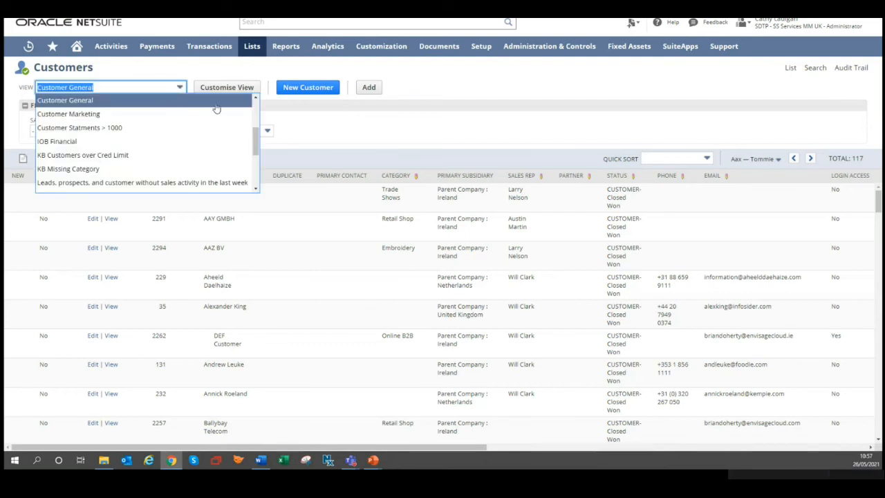
scroll(260, 99, up, 1)
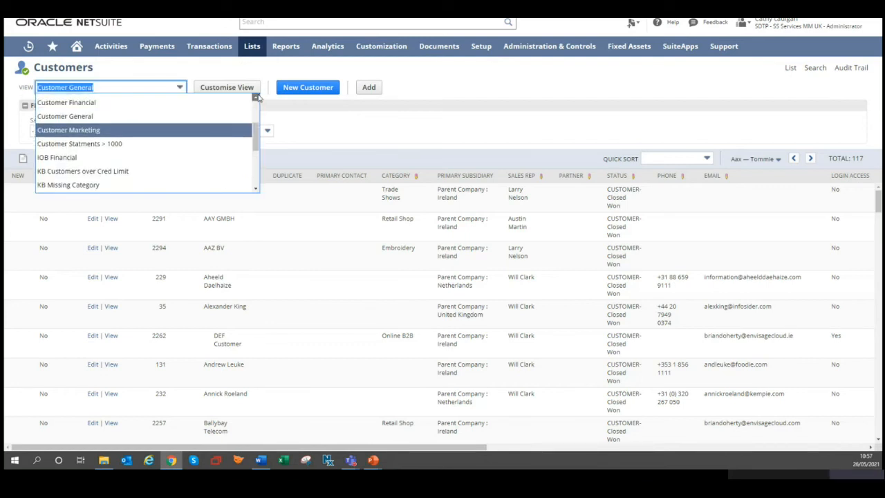
click(207, 104)
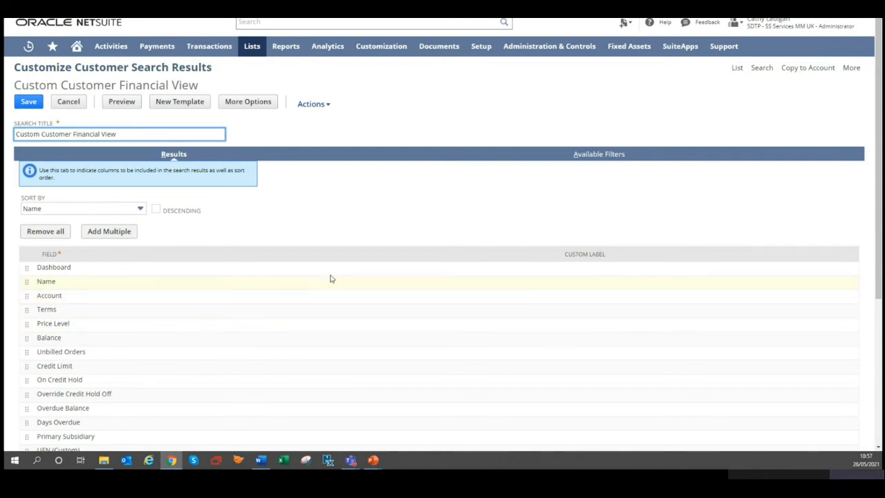
Remove all the custom fields from UEN (Custom) through KB_Colours (Custom) from the view's result columns.
scroll(351, 276, down, 2)
scroll(339, 277, up, 2)
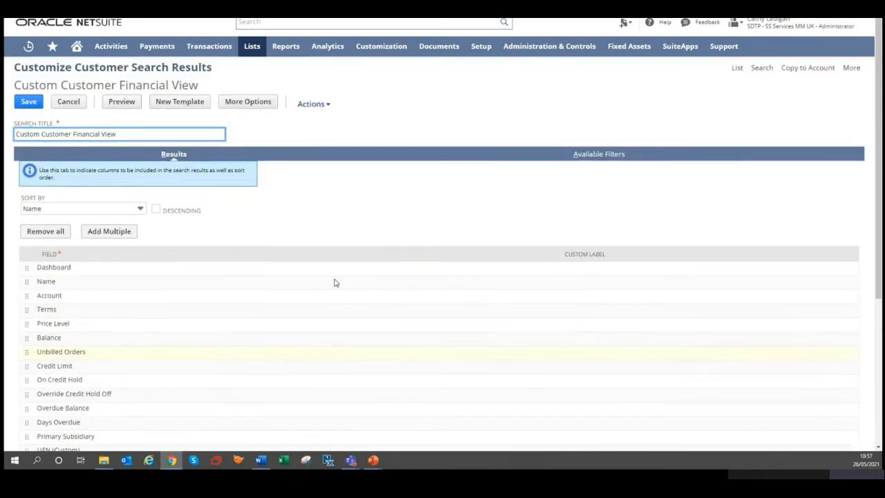
scroll(314, 356, down, 5)
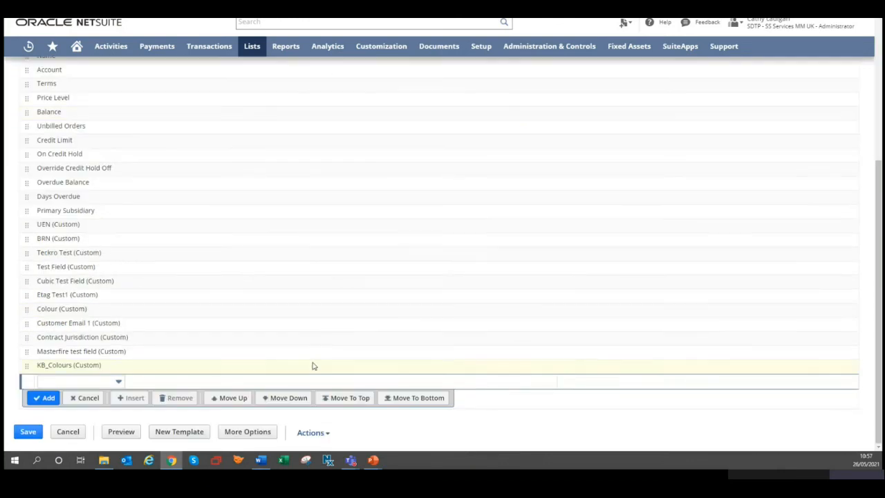
click(123, 227)
click(170, 244)
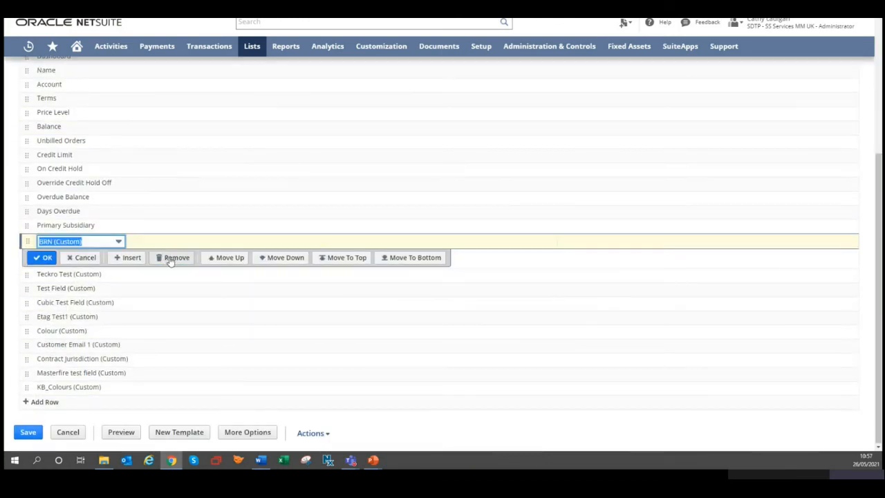
click(173, 258)
click(176, 273)
click(176, 284)
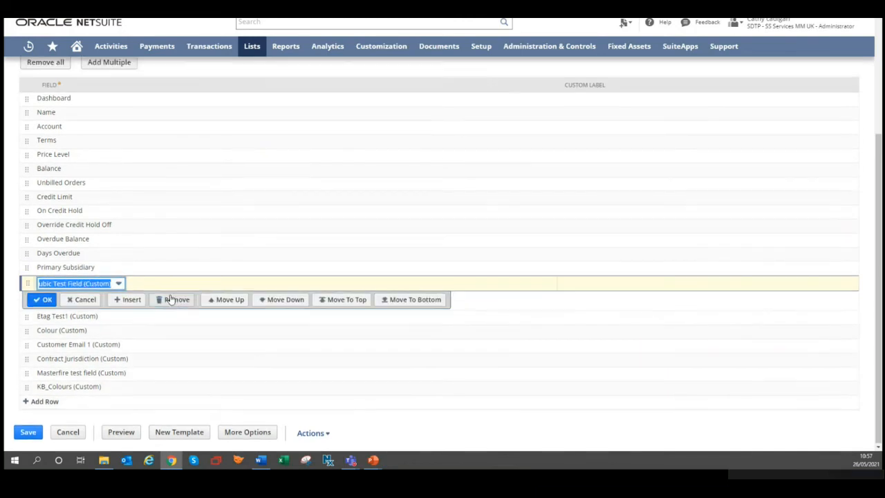
click(171, 304)
click(171, 316)
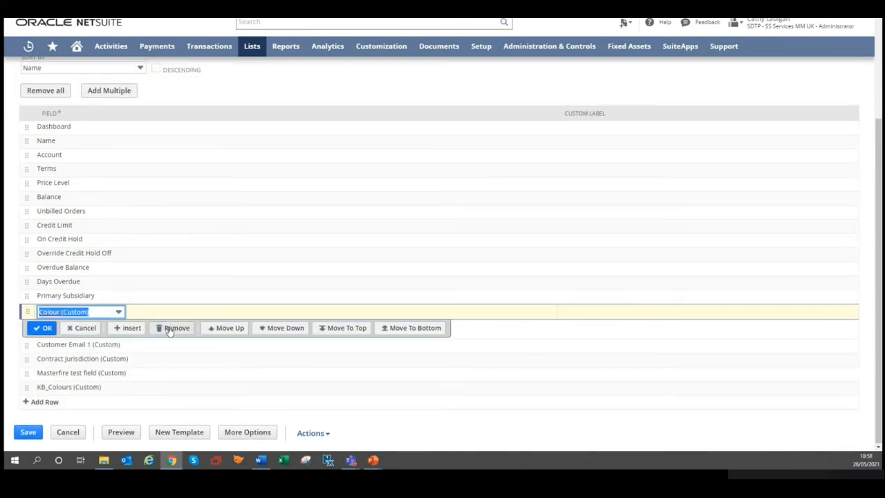
click(170, 330)
click(172, 345)
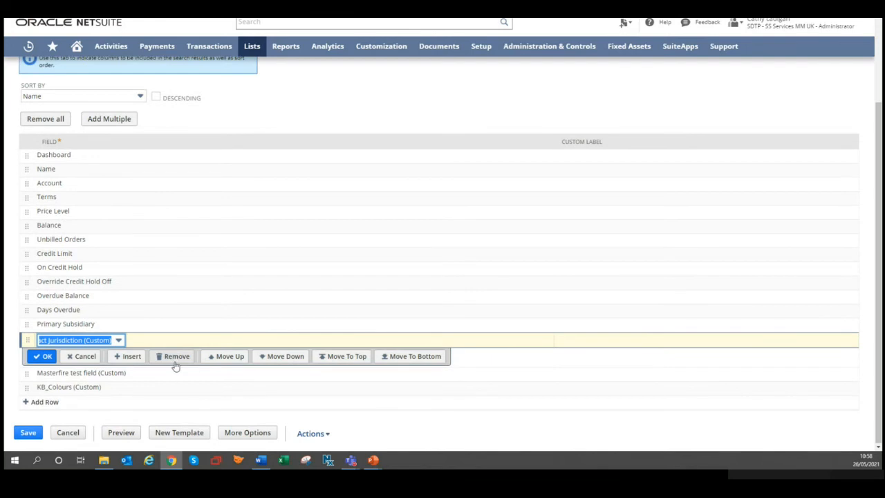
click(175, 360)
click(176, 370)
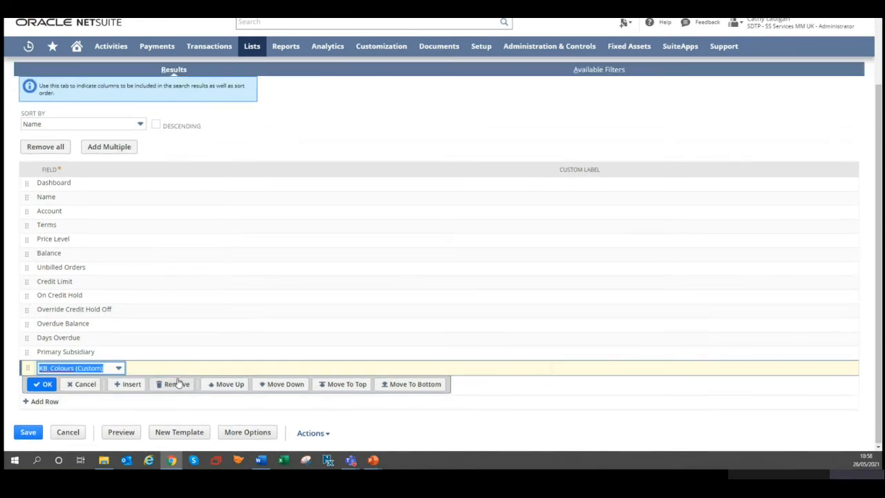
click(176, 386)
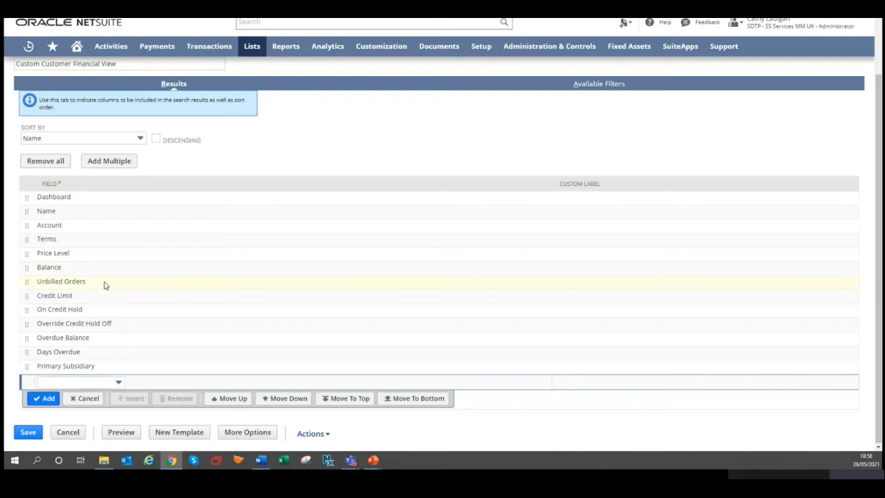
Insert a Fax column directly above Unbilled Orders in the result columns.
click(103, 283)
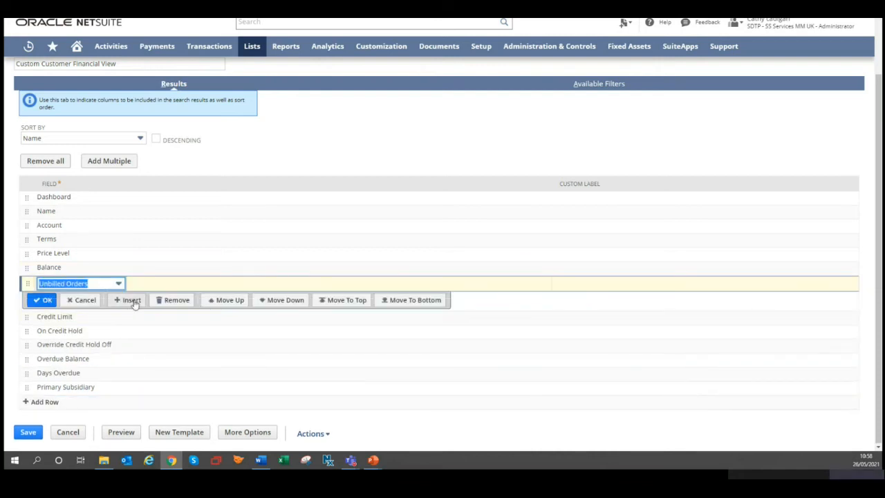
click(131, 300)
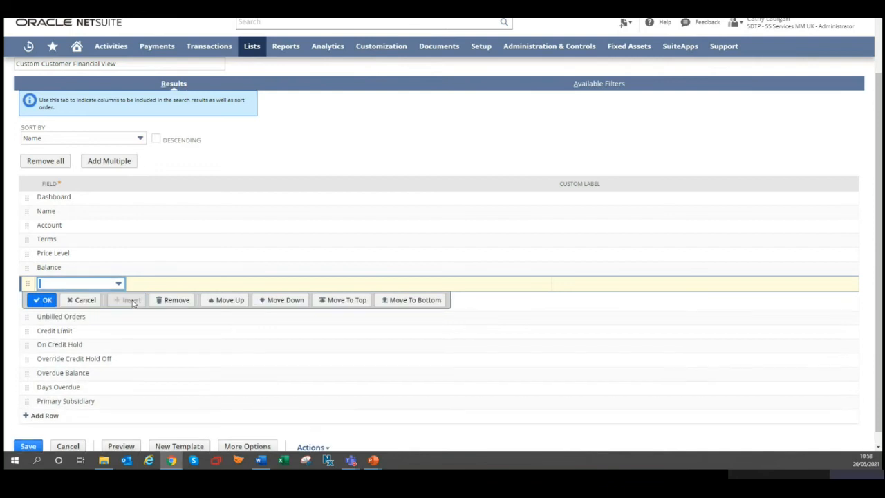
click(99, 285)
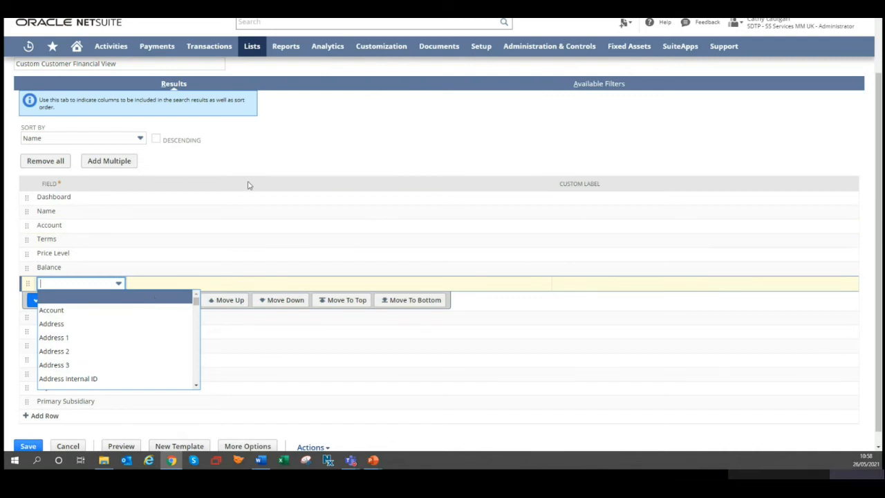
scroll(249, 184, up, 1)
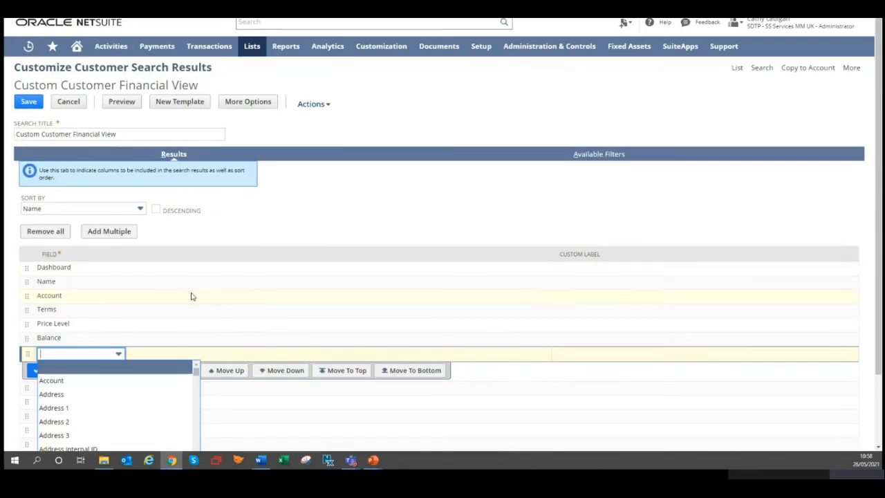
text(Fax)
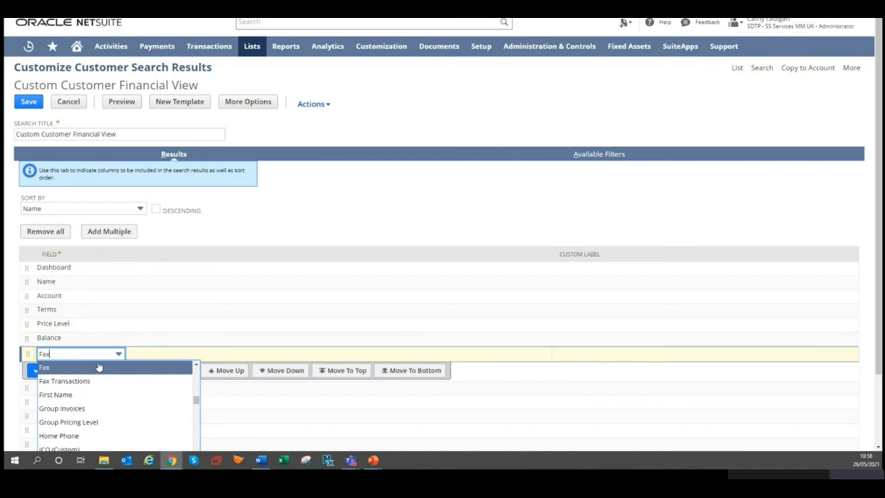
Expand the view to its full search options and insert a Formula (Numeric) column directly above Balance.
click(263, 106)
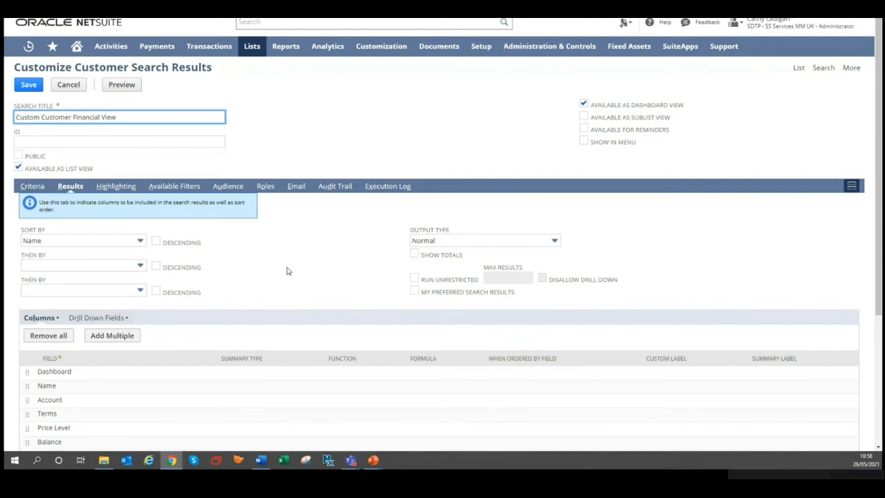
scroll(288, 271, down, 3)
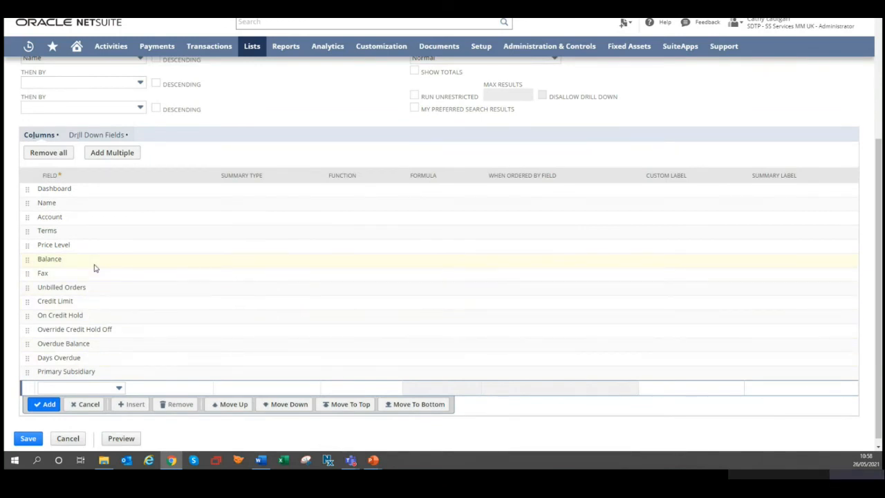
click(95, 267)
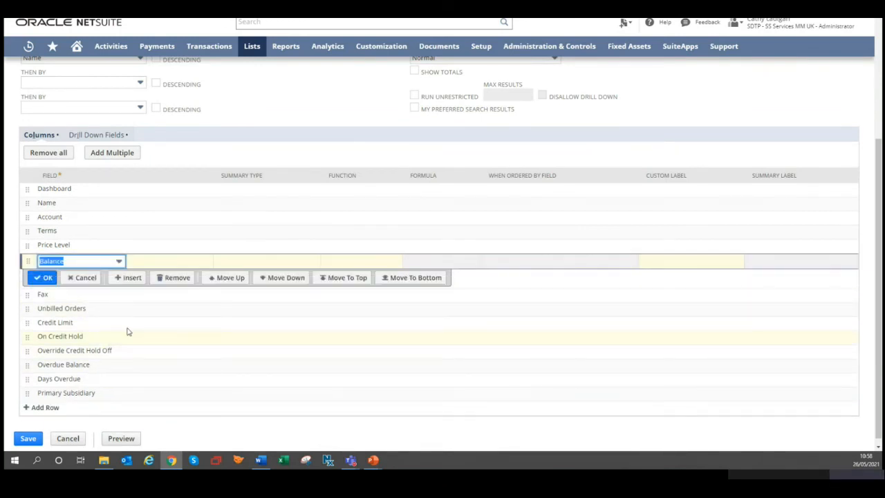
click(128, 280)
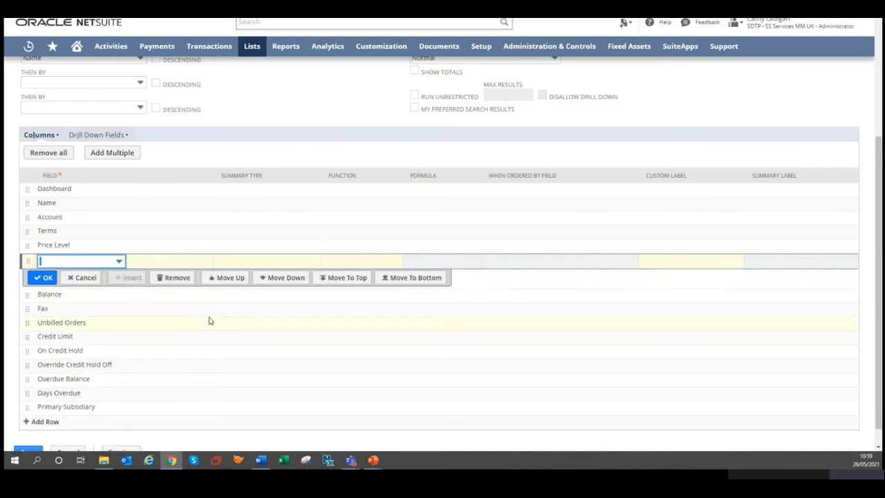
click(88, 265)
text(Formula (Currency)
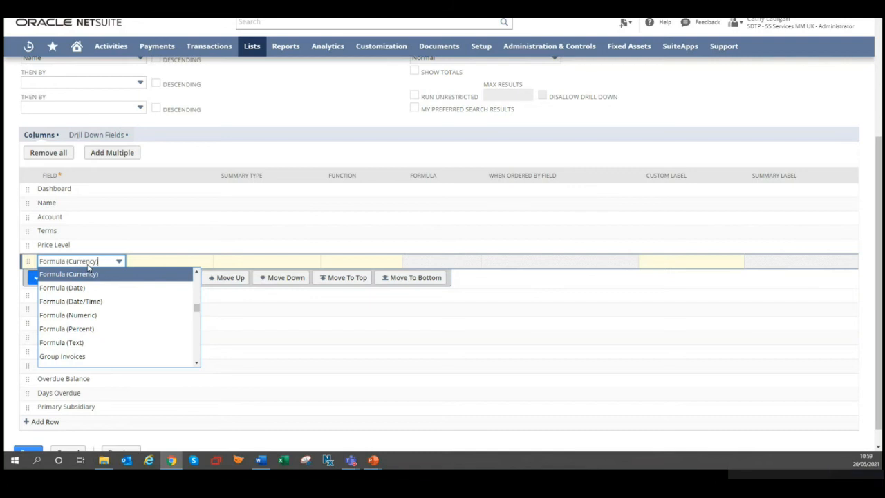
click(96, 316)
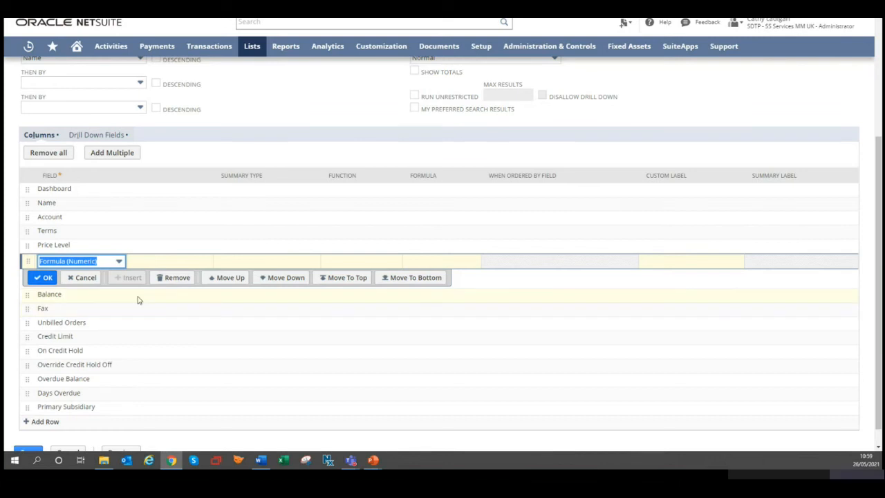
click(45, 277)
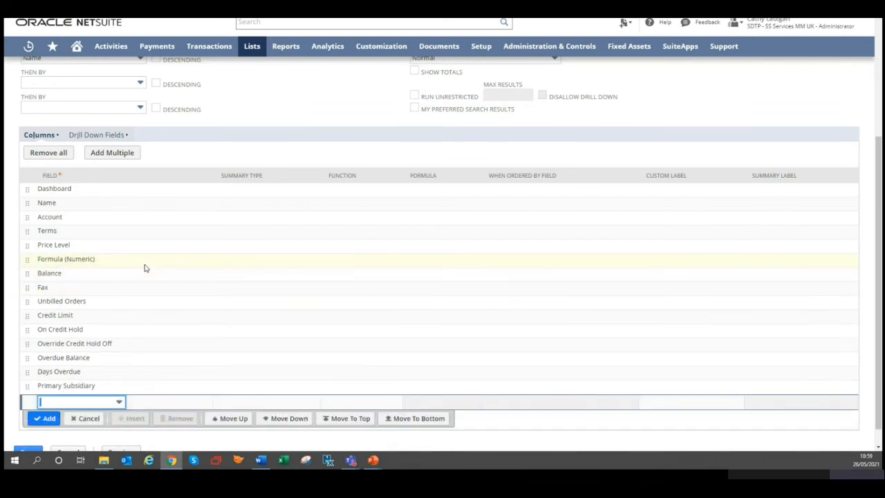
Open the formula builder for the Formula (Numeric) column and insert the Credit Limit field.
click(144, 261)
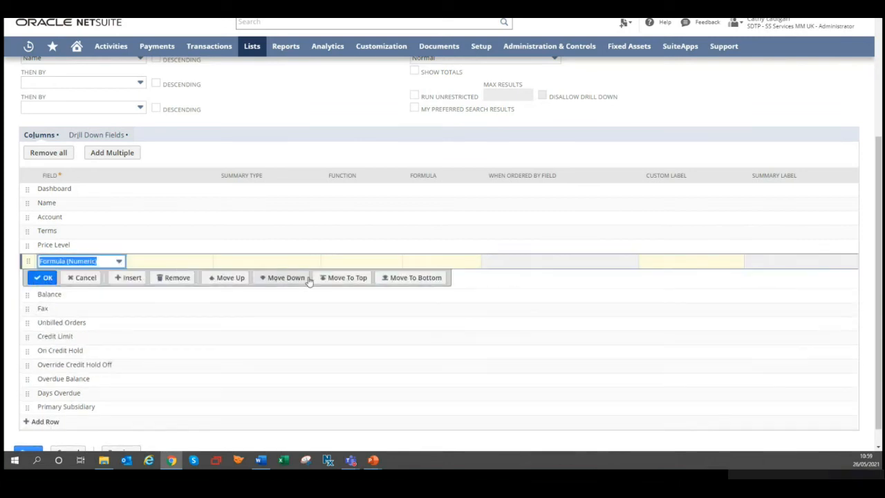
click(447, 262)
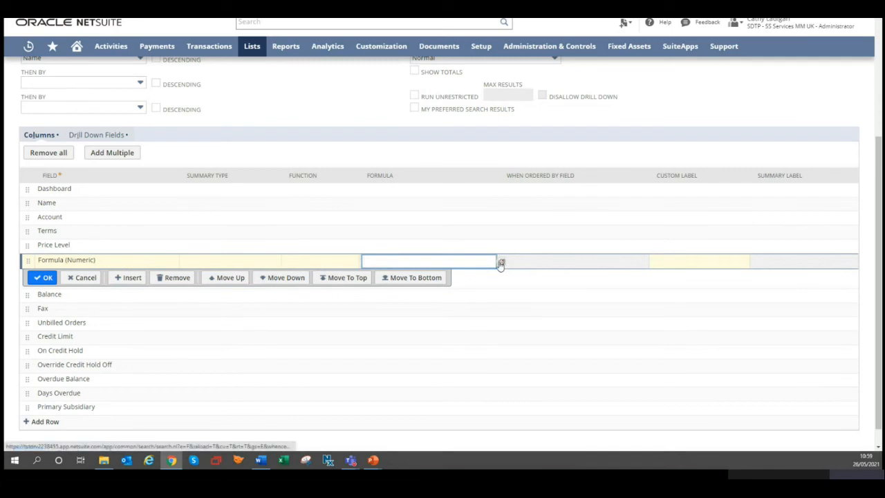
click(501, 263)
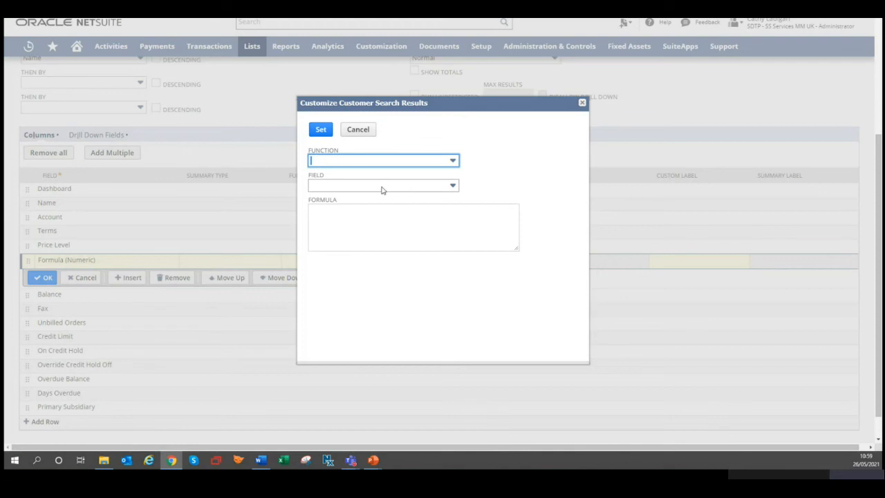
click(382, 185)
text(cr)
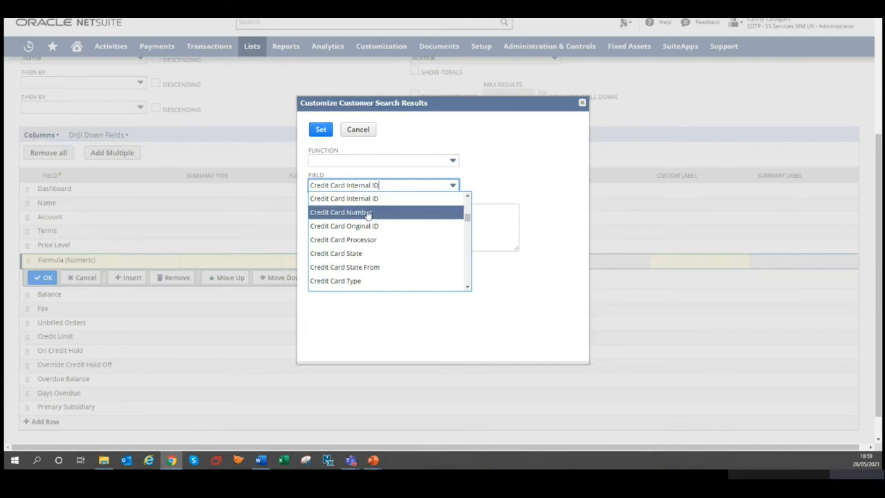
scroll(367, 222, down, 2)
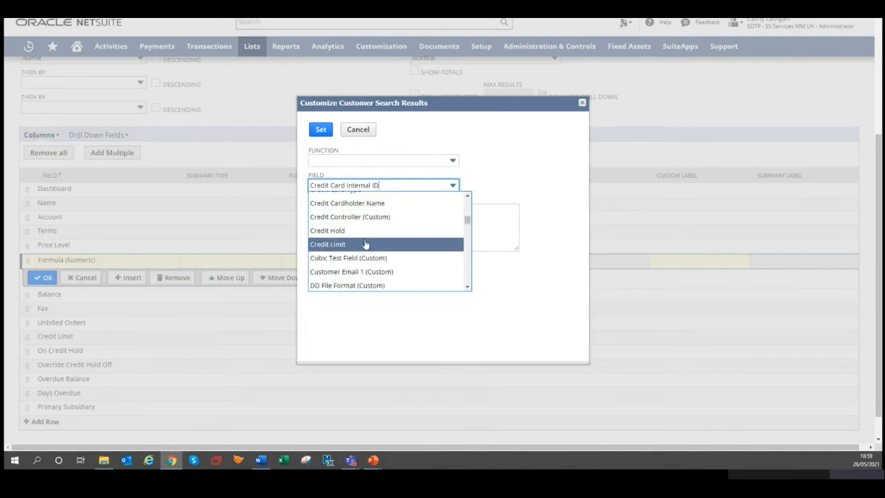
click(366, 244)
Subtract the Balance field in the formula and apply {creditlimit}-{balance} to the column.
click(389, 212)
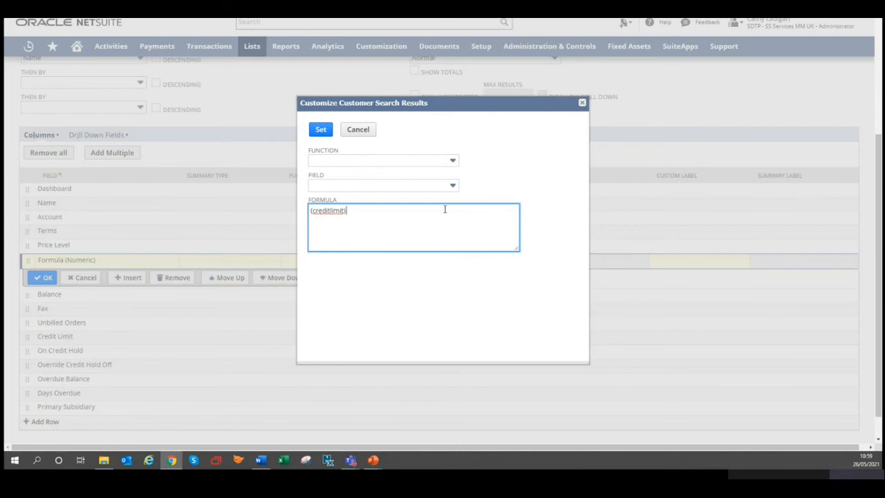
text(-)
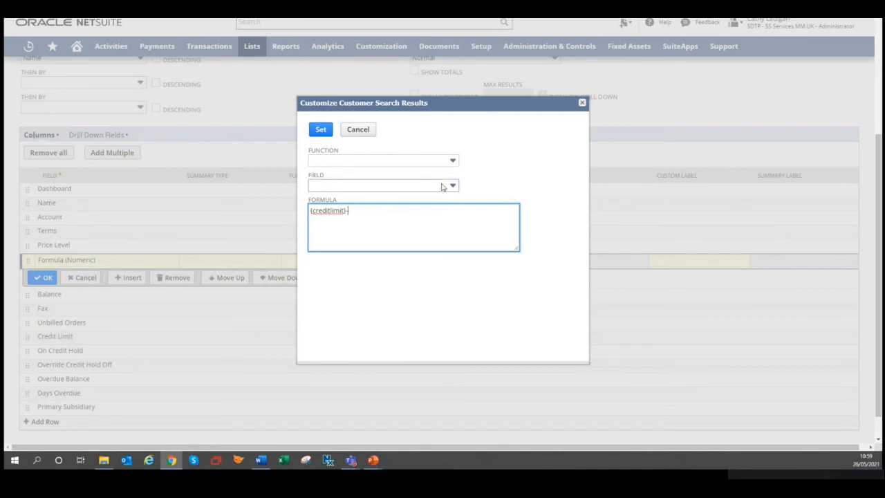
click(441, 186)
text(Balance)
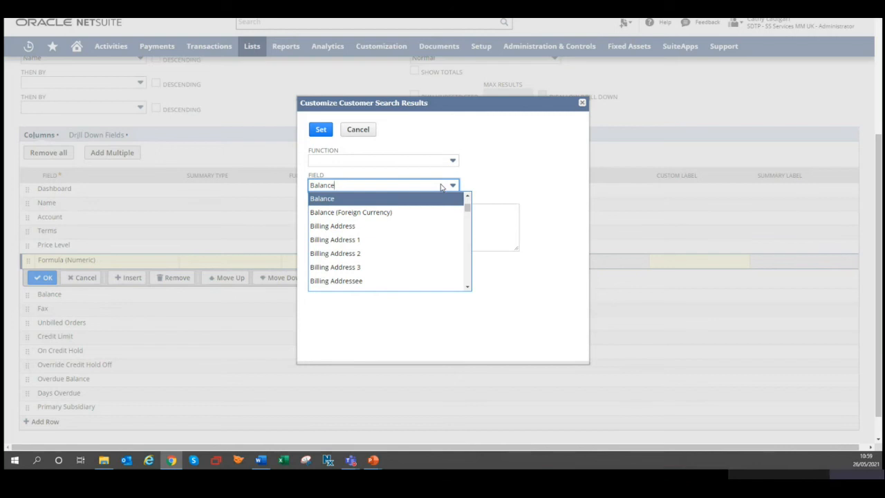
click(387, 202)
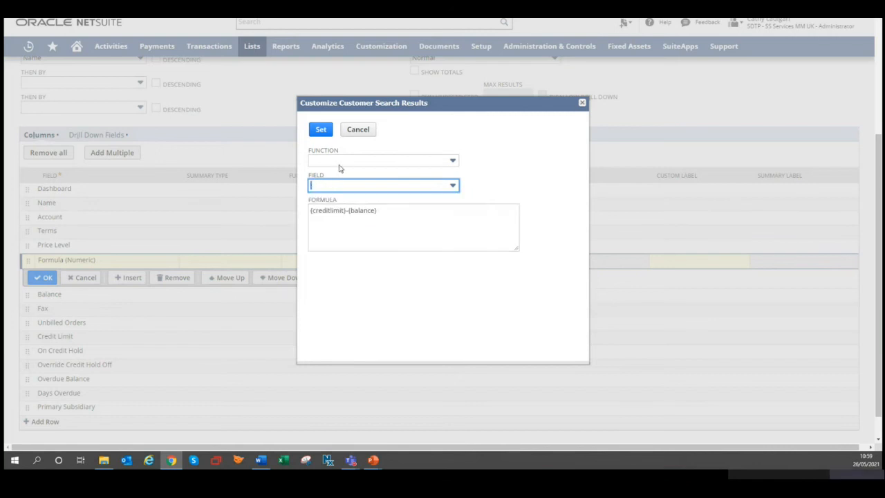
click(320, 130)
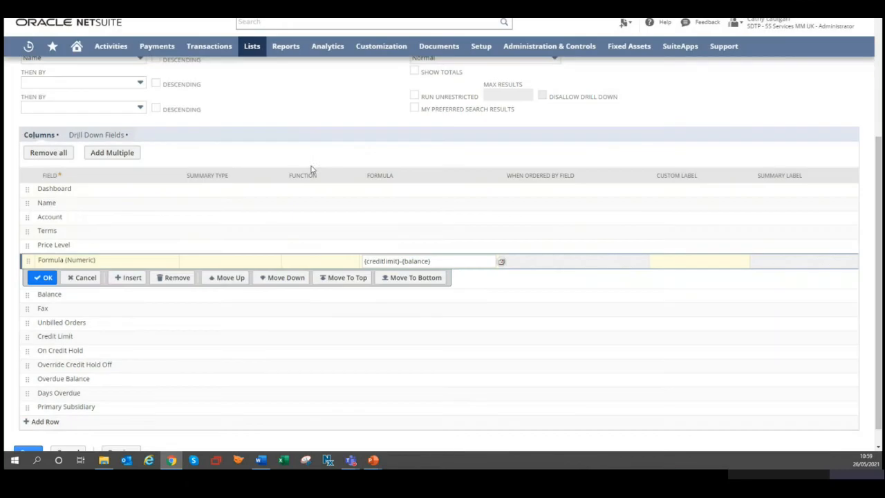
Give the Formula (Numeric) column the custom label Over and confirm the row.
click(670, 264)
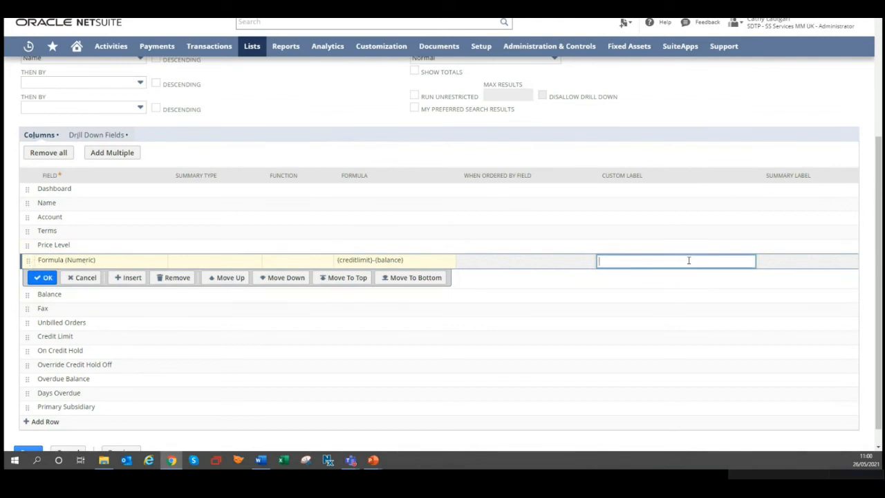
text(Over)
click(424, 304)
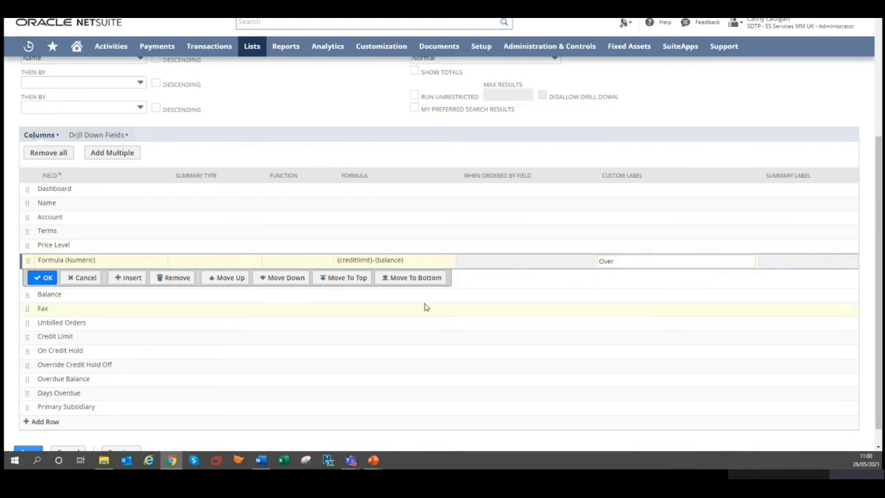
click(43, 277)
Rename the search title to Web Customer Financial View.
scroll(173, 325, down, 1)
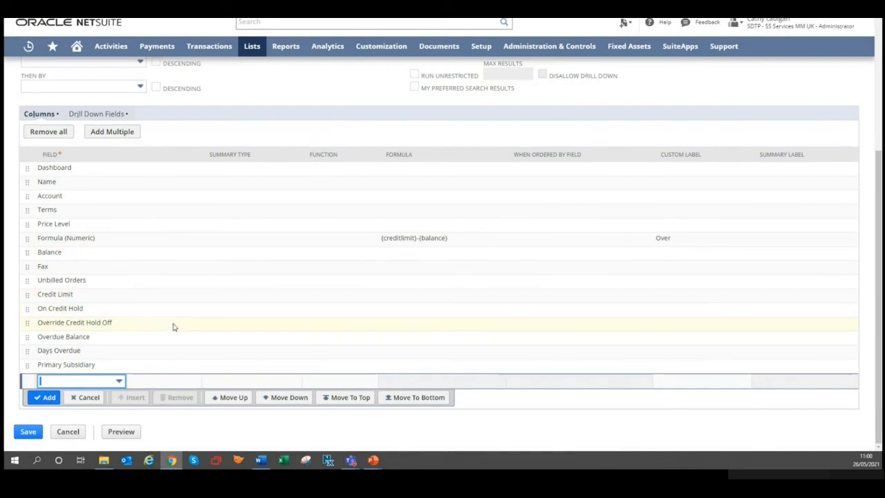
scroll(178, 322, up, 3)
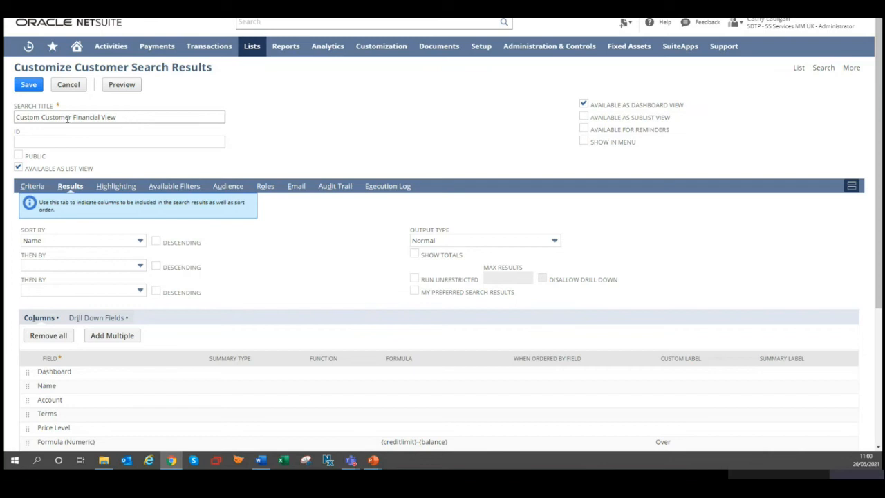
double_click(41, 116)
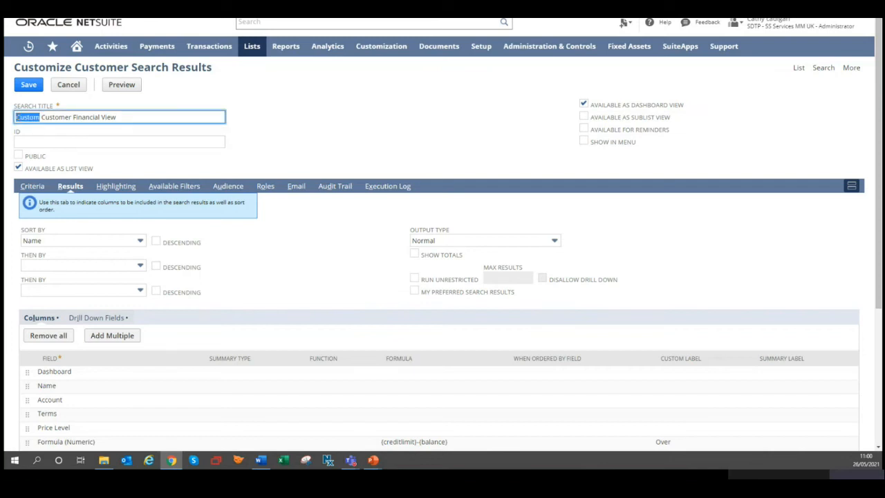
text(Web)
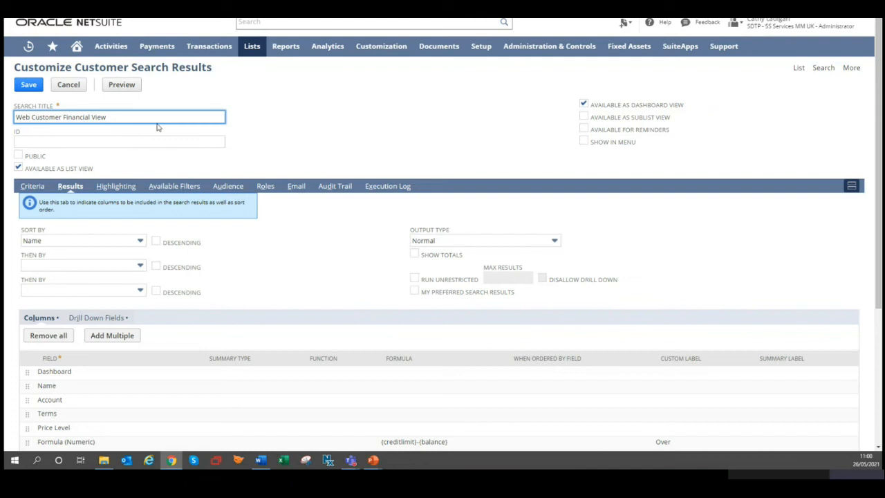
Make the view public, make it available as a sublist view and for reminders, and show it in the menu.
click(19, 156)
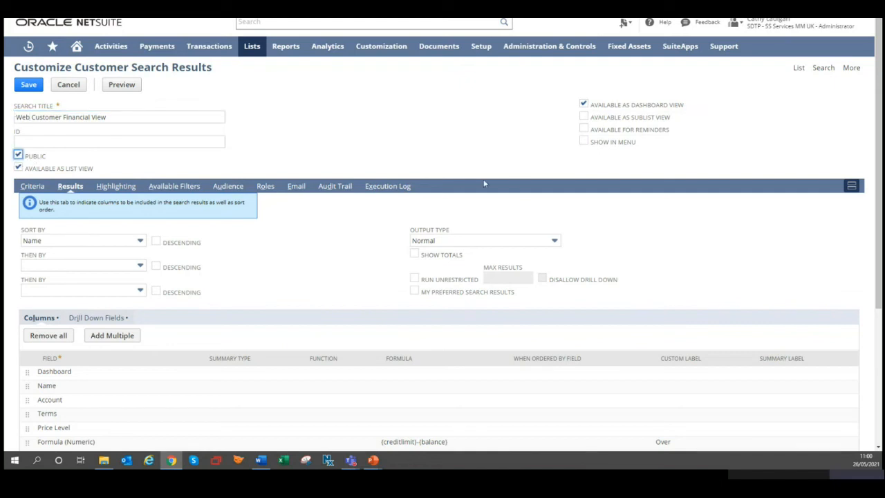
click(583, 117)
click(583, 129)
click(584, 141)
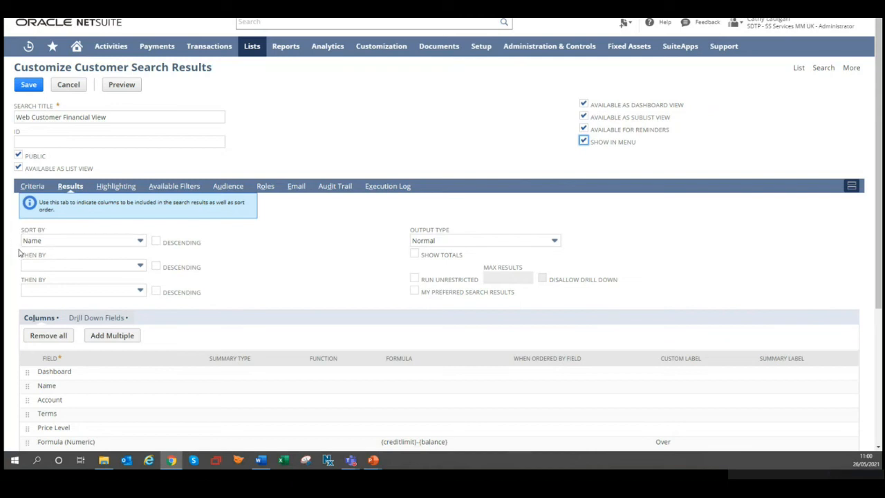
Set the view's primary sort field to Balance, leaving the secondary sort fields empty.
click(141, 241)
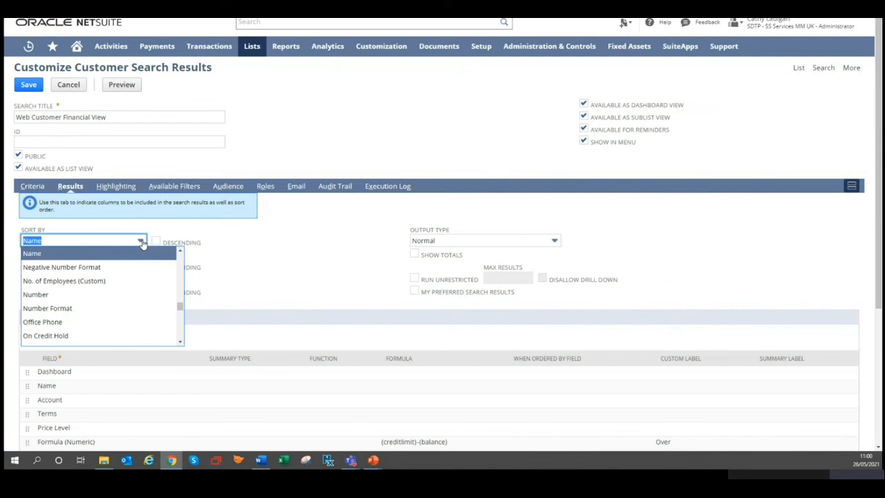
text(ov)
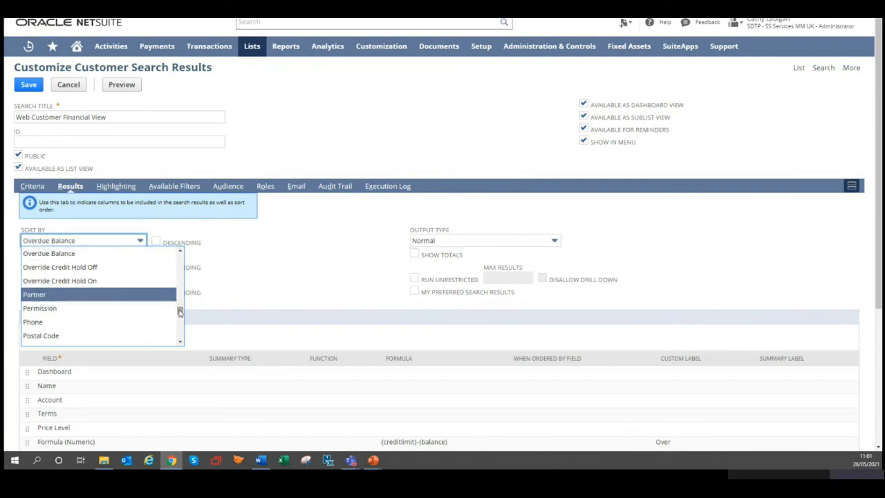
mouse_move(180, 313)
mouse_down()
mouse_move(179, 299)
mouse_move(180, 309)
mouse_up()
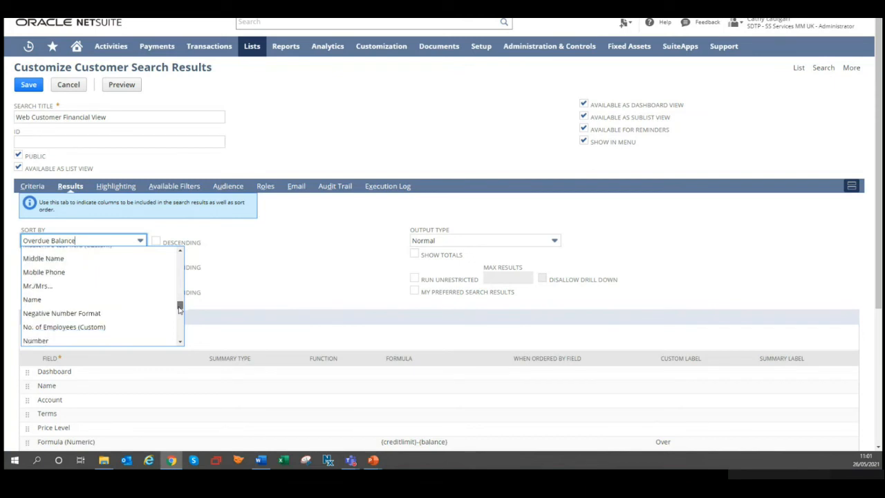
text(Balance)
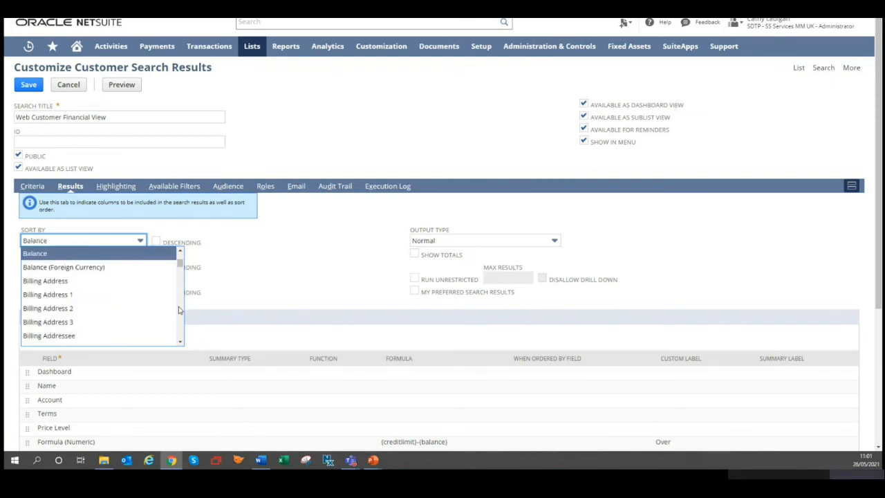
click(58, 255)
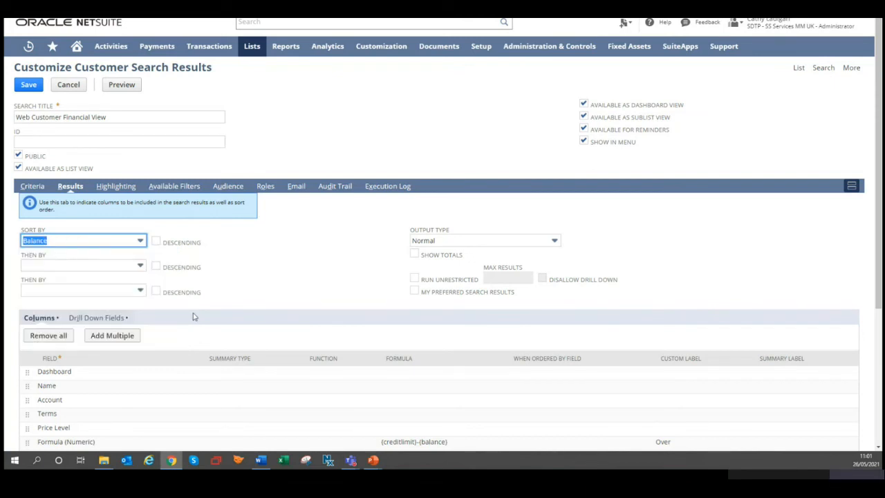
click(133, 267)
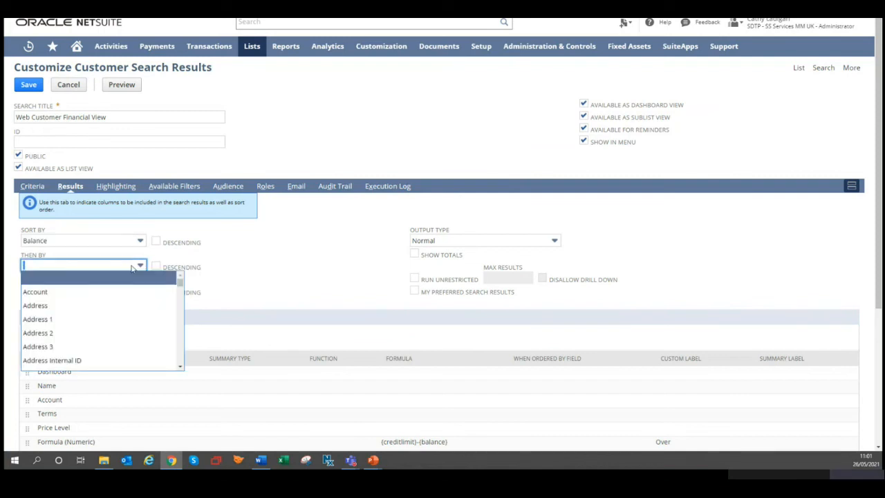
click(244, 268)
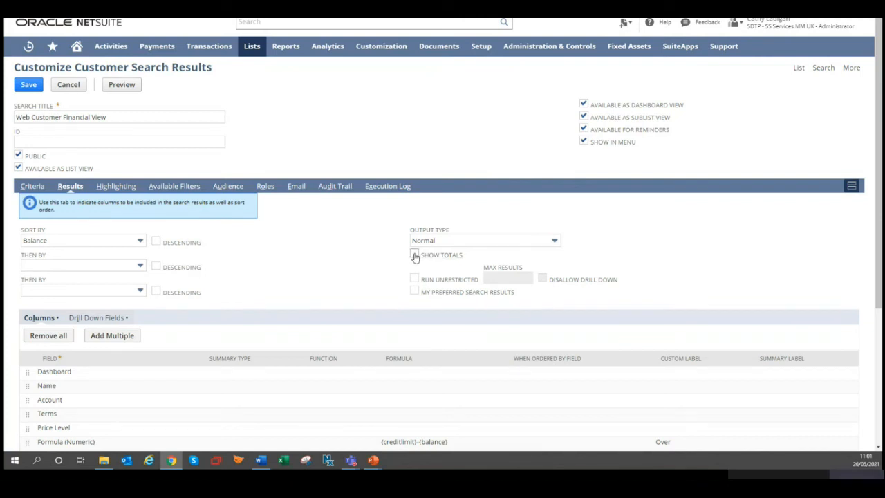
Save the customised view and sort the resulting customer list by the Over column.
scroll(320, 253, down, 3)
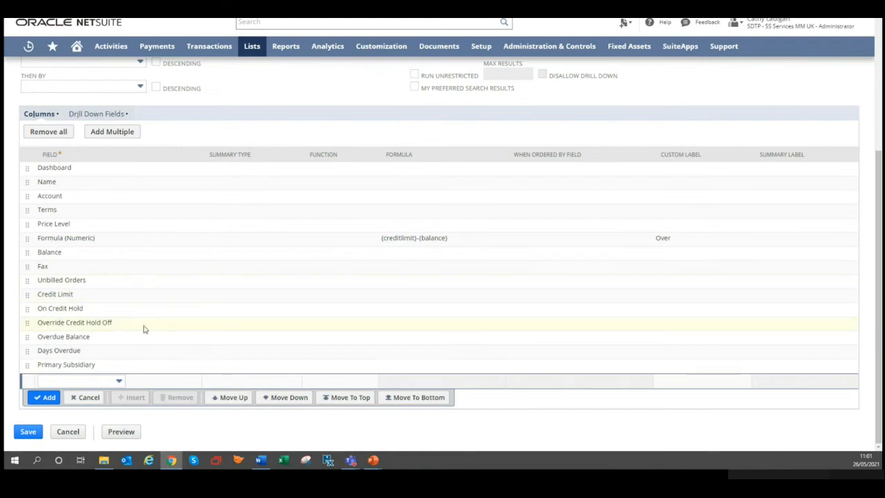
click(28, 432)
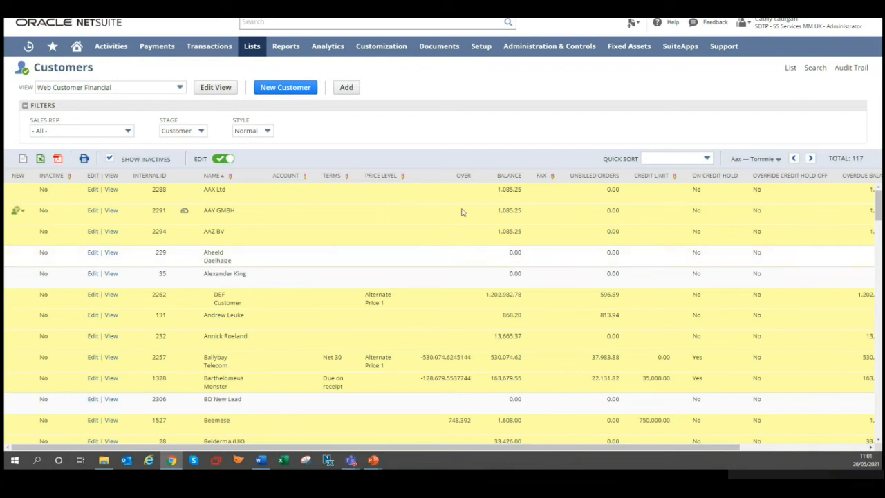
click(466, 177)
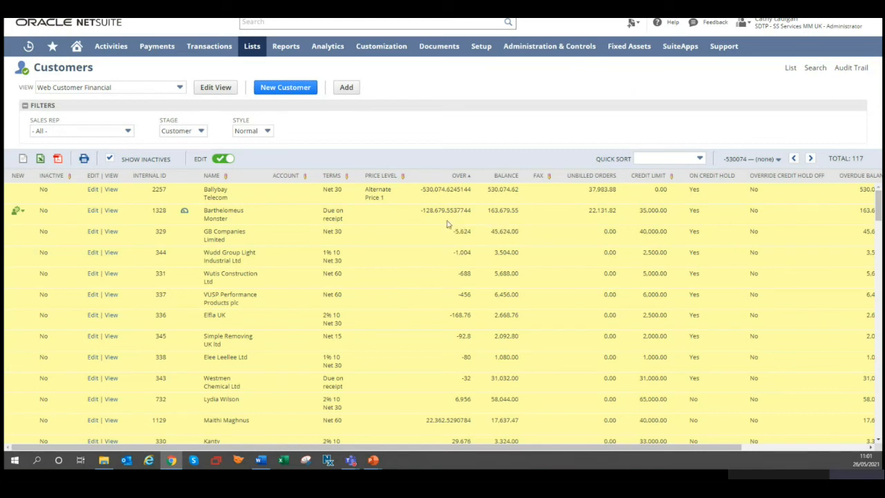
Reopen the view with its full search options and remove the Days Overdue highlighting condition.
click(217, 91)
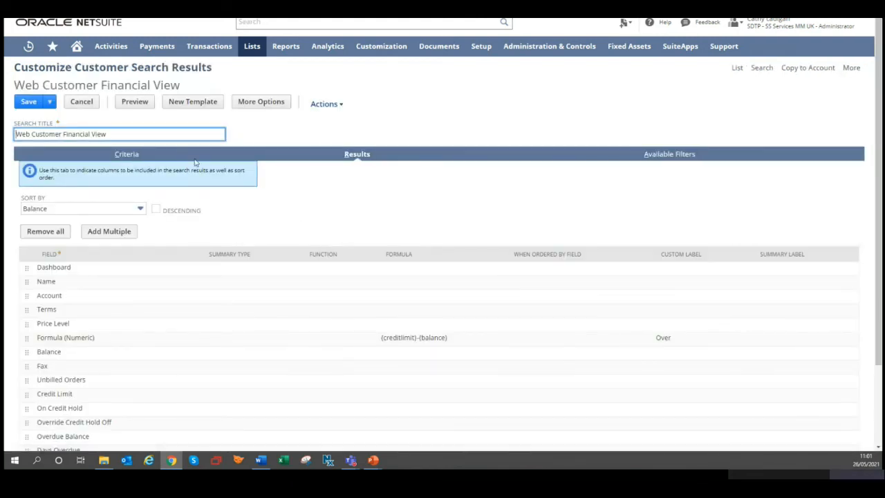
click(268, 103)
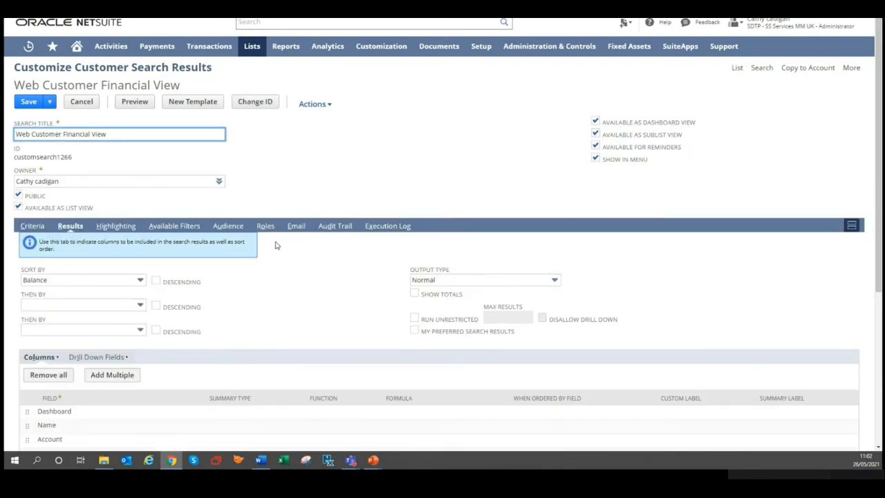
click(116, 228)
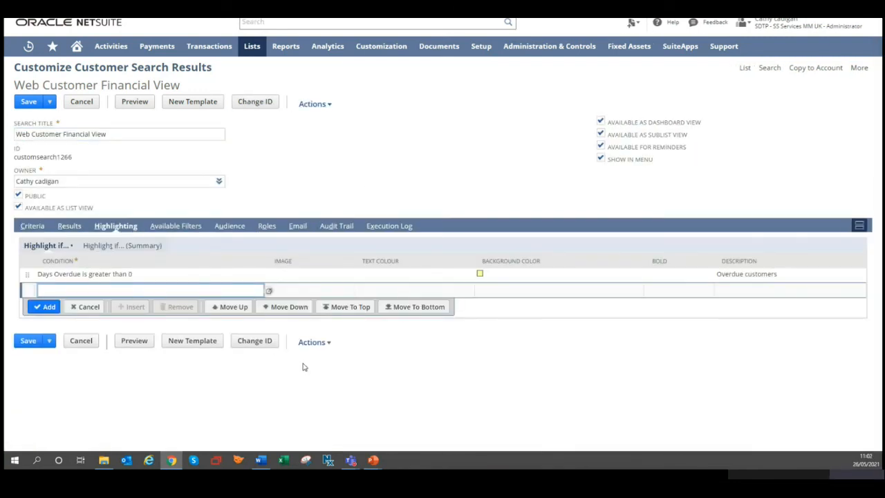
click(176, 275)
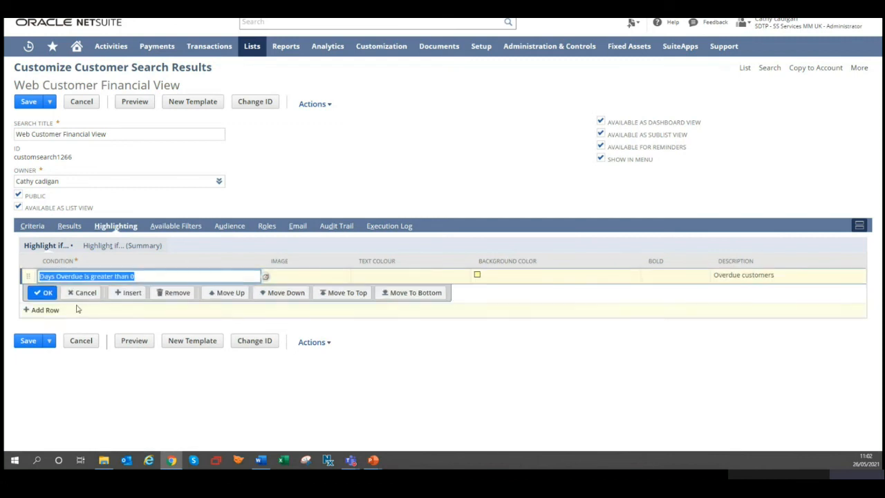
click(176, 293)
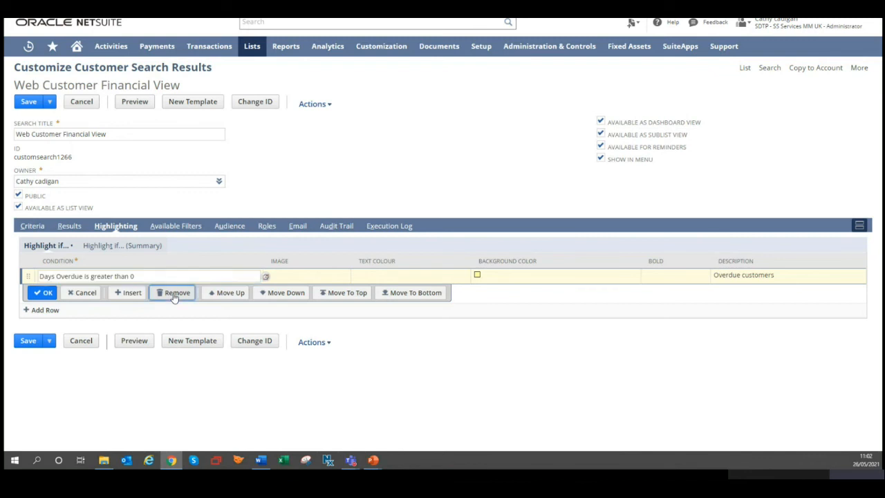
Build a new highlighting condition with a Formula (Numeric) filter and insert the Credit Limit field into its formula.
click(268, 277)
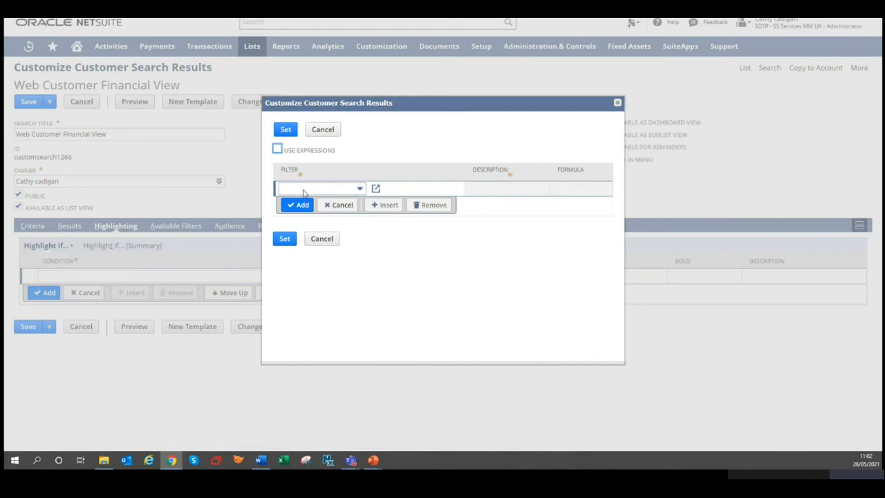
click(303, 190)
text(fo)
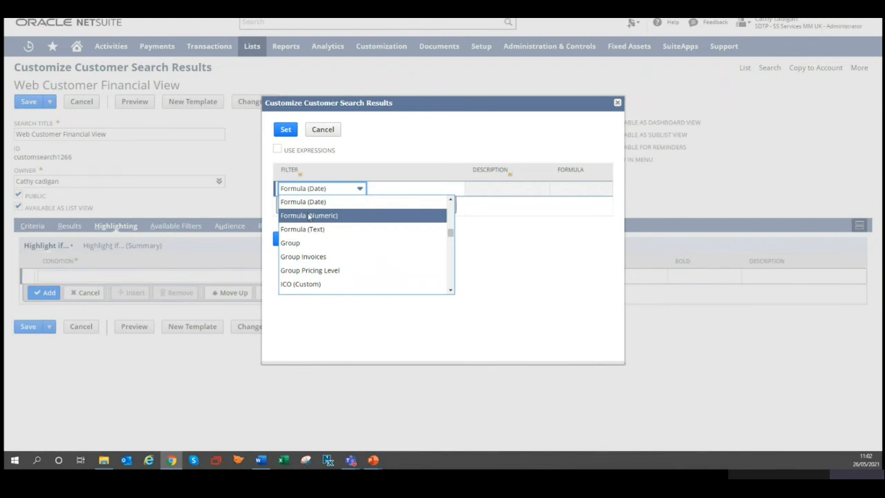
click(308, 215)
click(386, 217)
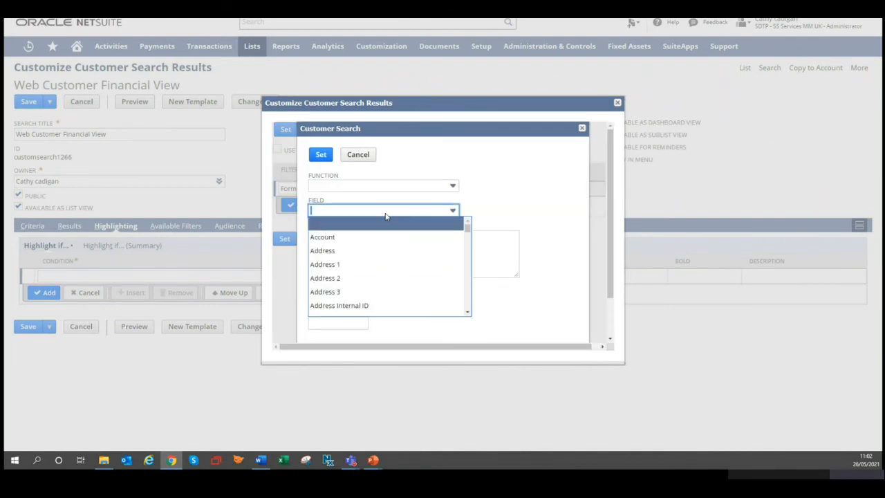
text(cr)
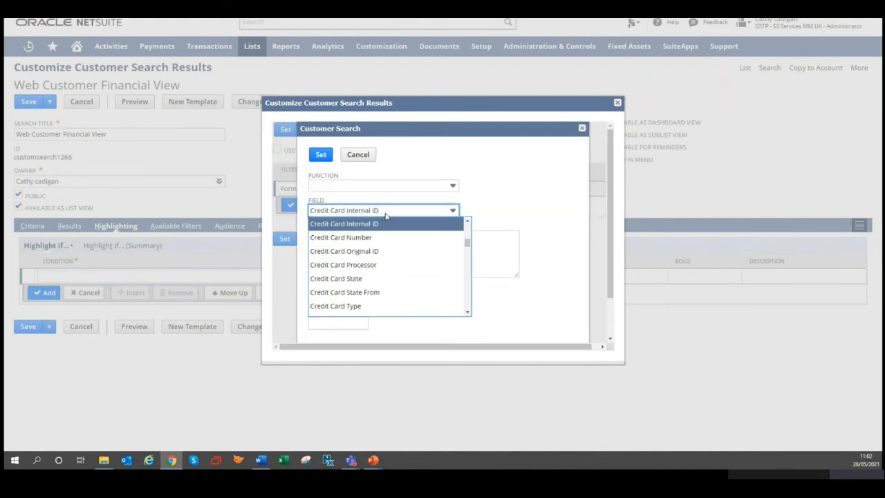
scroll(385, 252, down, 3)
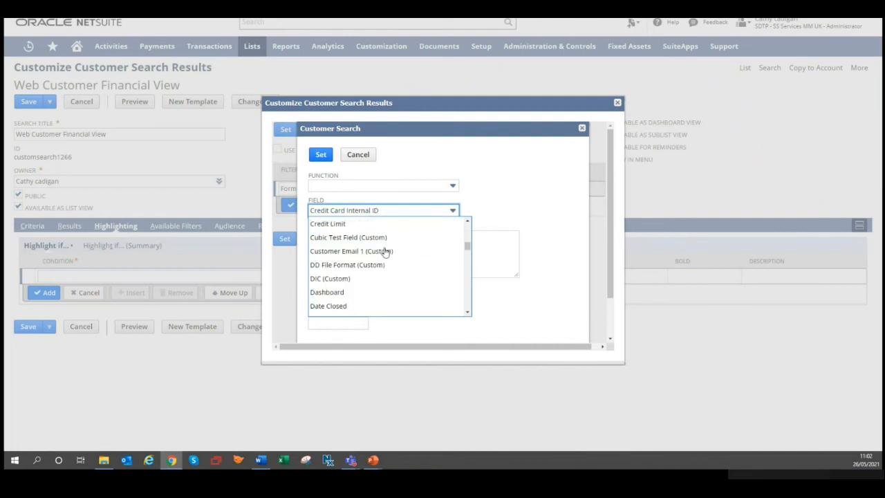
click(382, 225)
Complete the highlighting formula as {creditlimit}-{balance} by subtracting the Balance field.
click(362, 237)
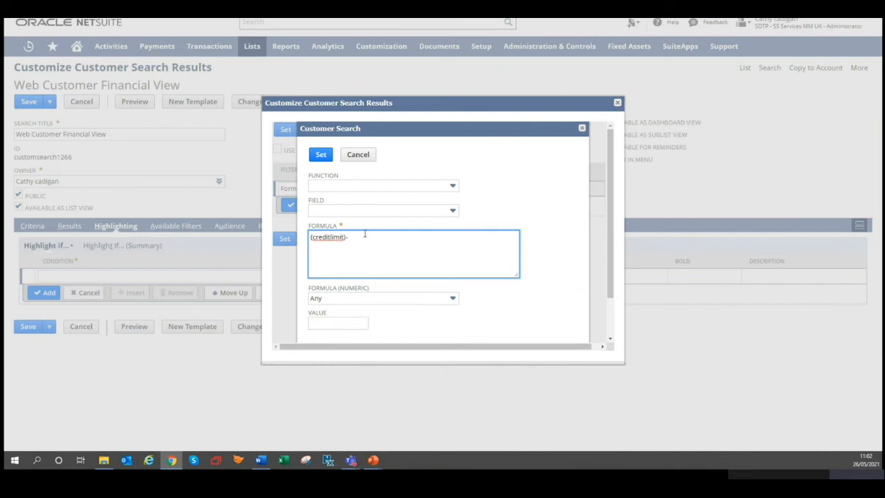
text(-)
click(376, 214)
text(Balance)
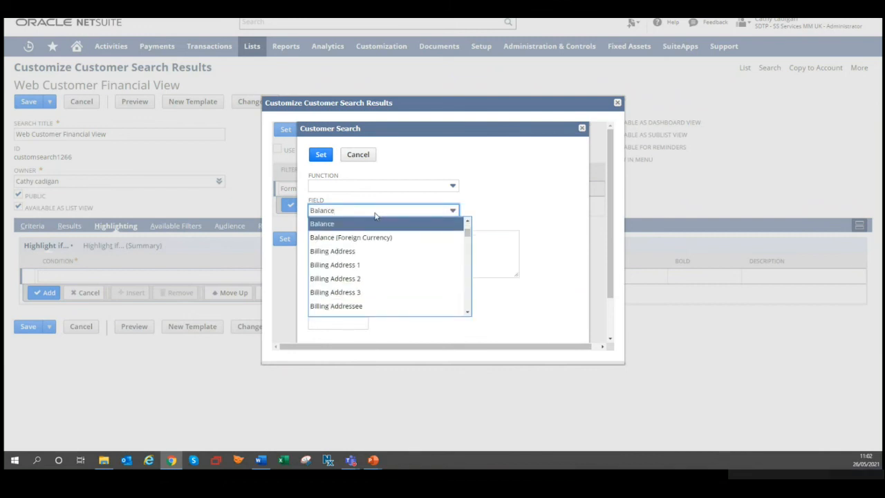
click(369, 226)
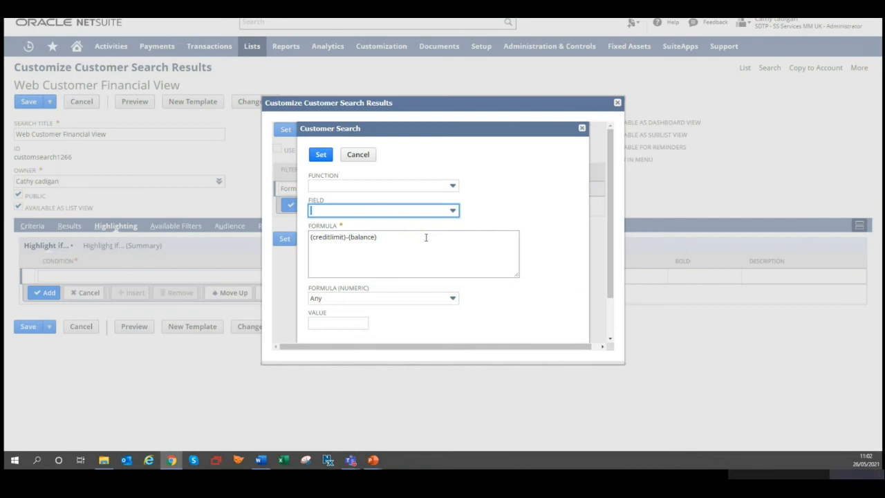
Make the formula filter match values less than 0 and apply it as the highlighting condition.
click(358, 303)
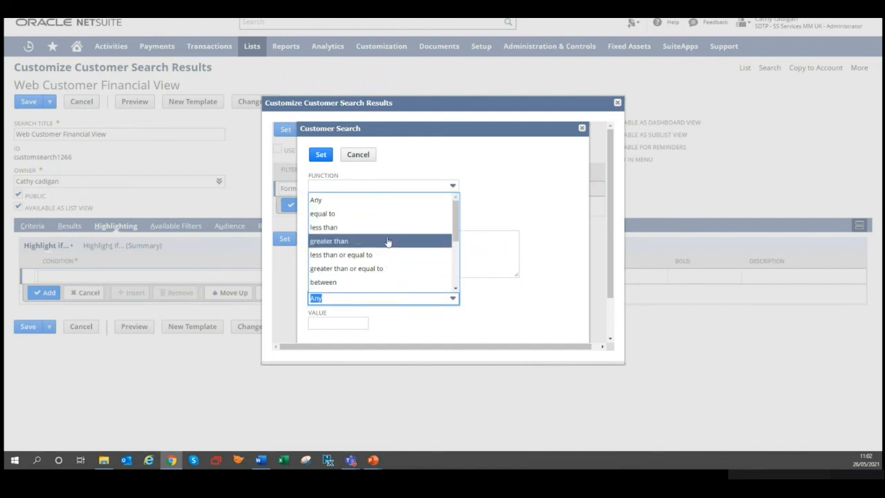
click(388, 226)
click(338, 321)
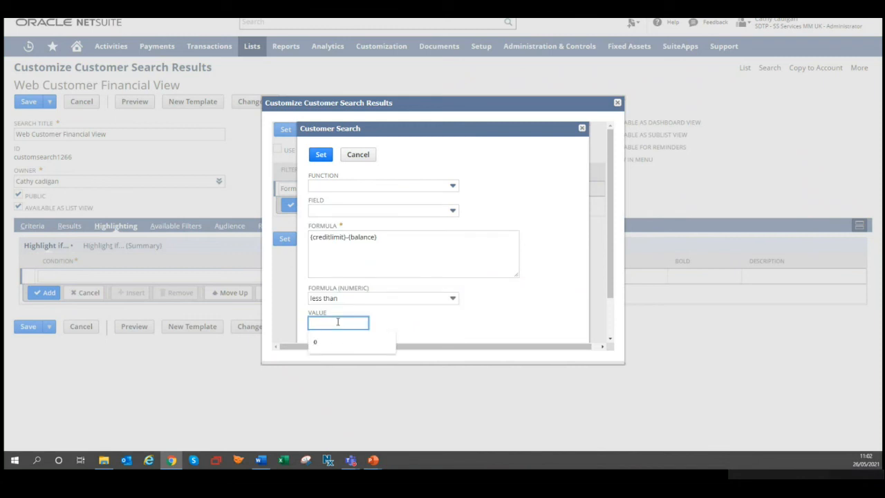
text(0)
key(Tab)
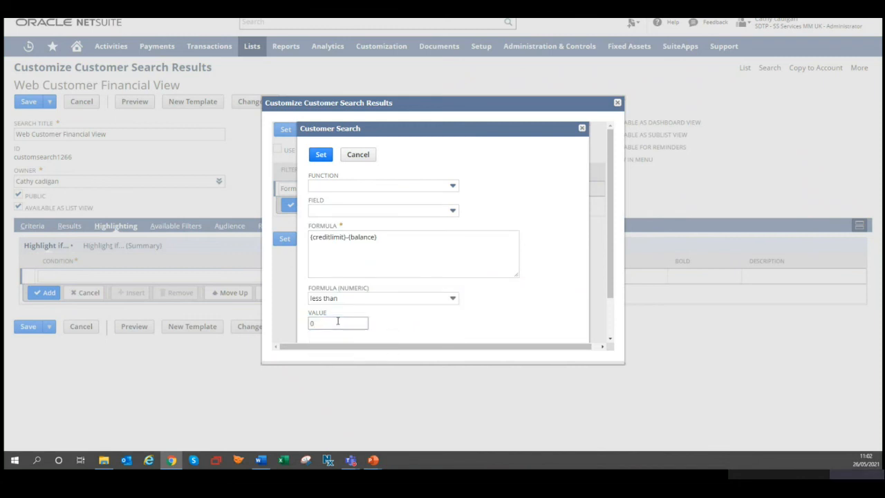
click(322, 159)
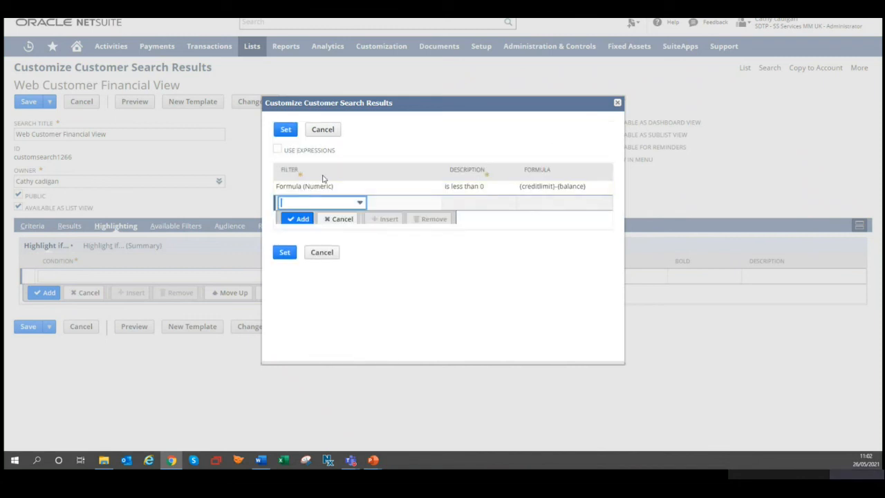
click(283, 253)
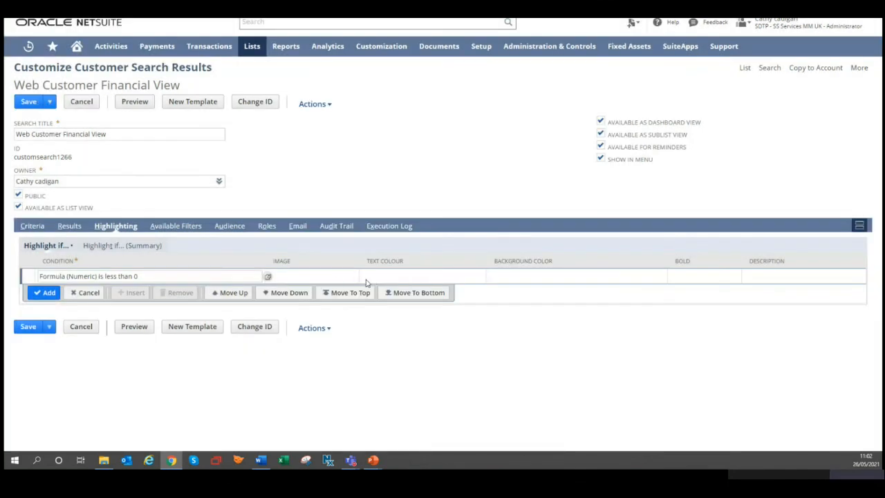
Give the highlighting condition yellow text on a black background, add it and save the view.
click(427, 278)
click(495, 276)
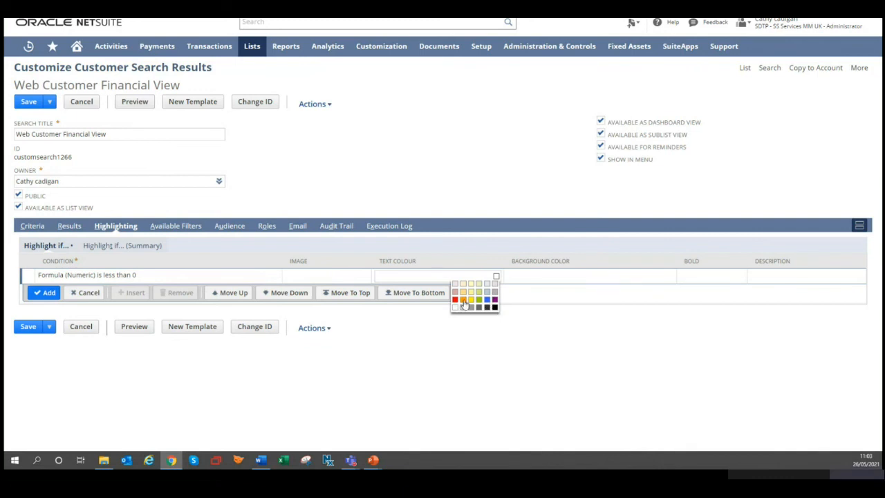
click(472, 301)
click(602, 277)
click(666, 278)
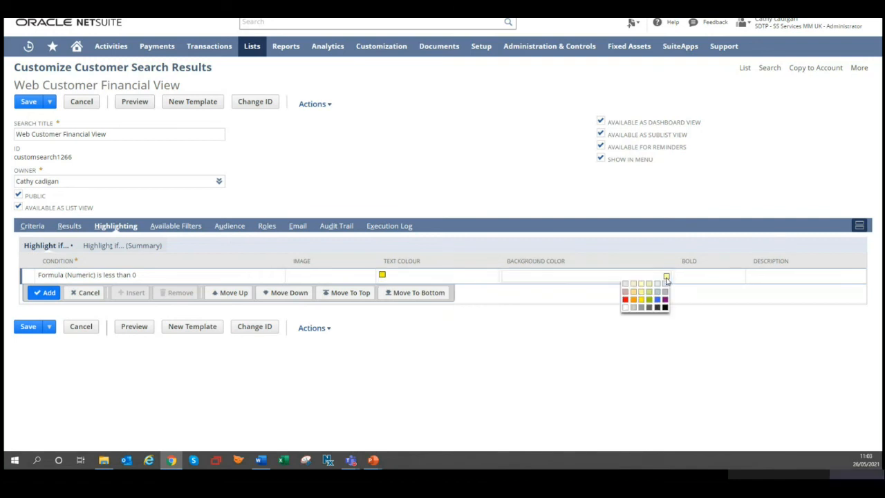
click(665, 308)
click(46, 293)
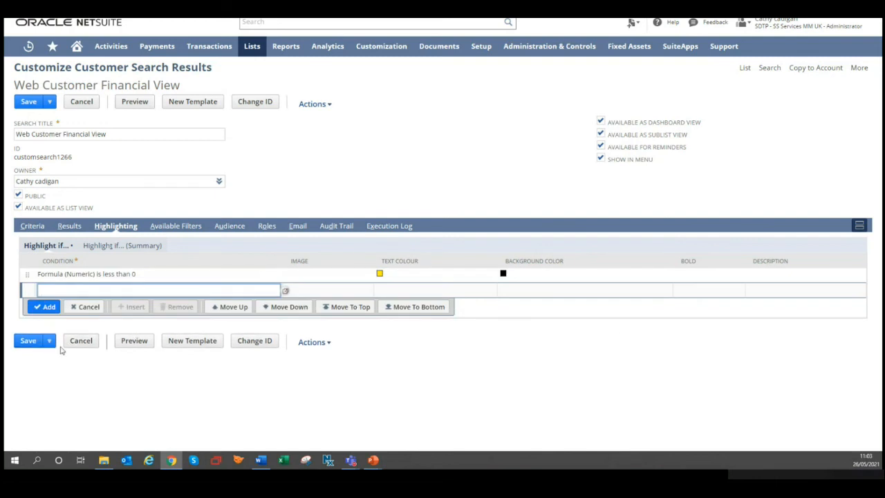
click(24, 341)
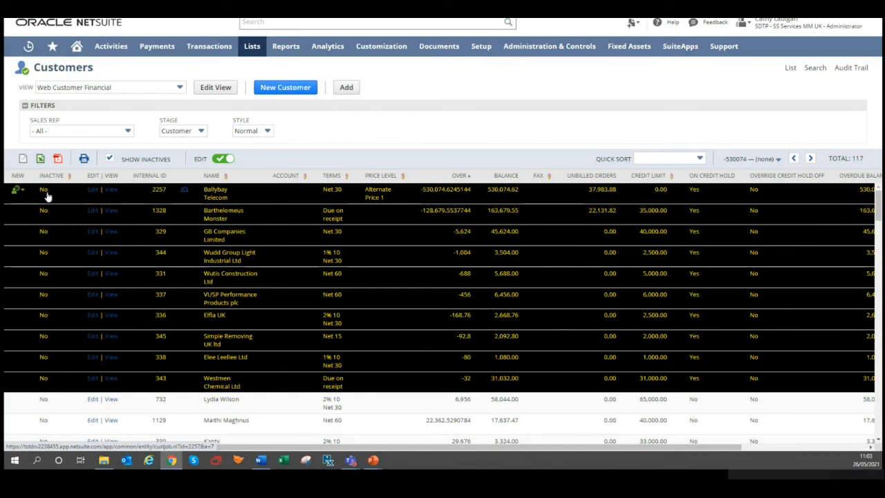
Reopen the Web Customer Financial view for editing and go to its available filters.
mouse_move(24, 195)
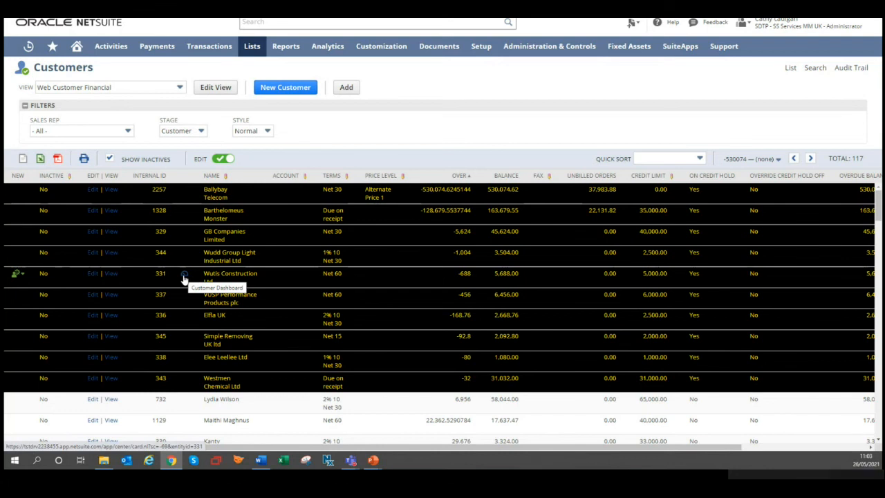
click(217, 92)
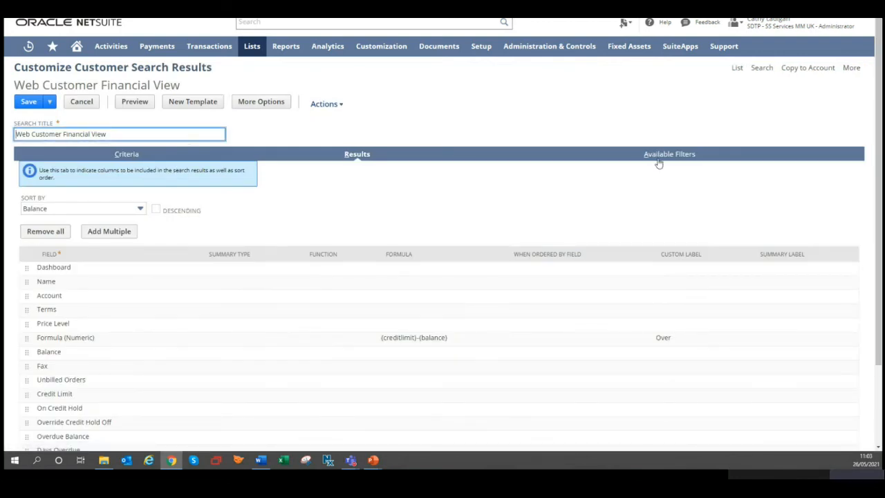
click(658, 159)
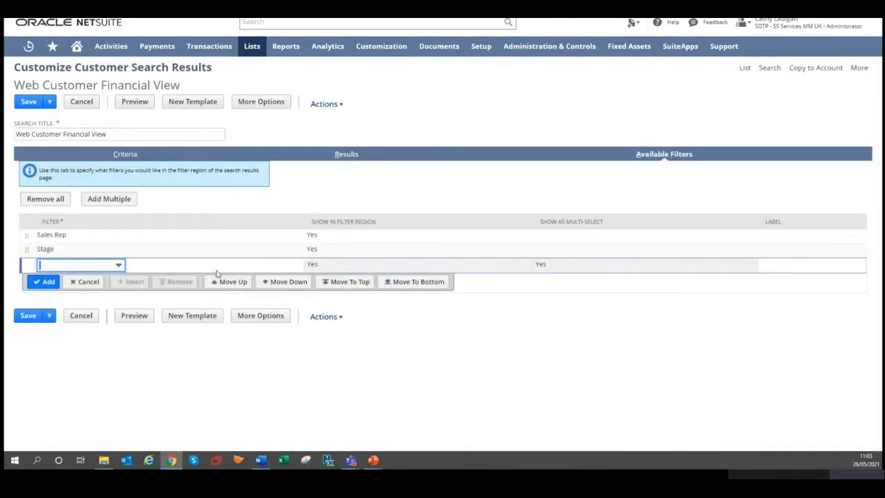
click(110, 267)
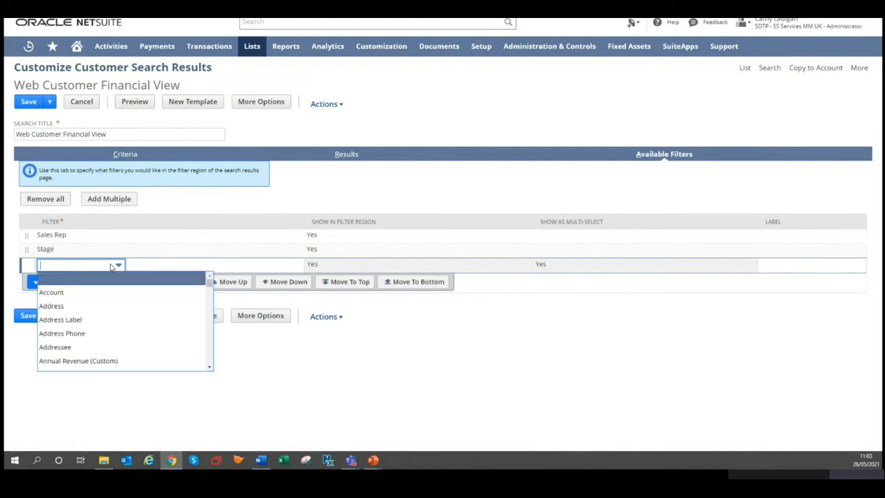
text(subs)
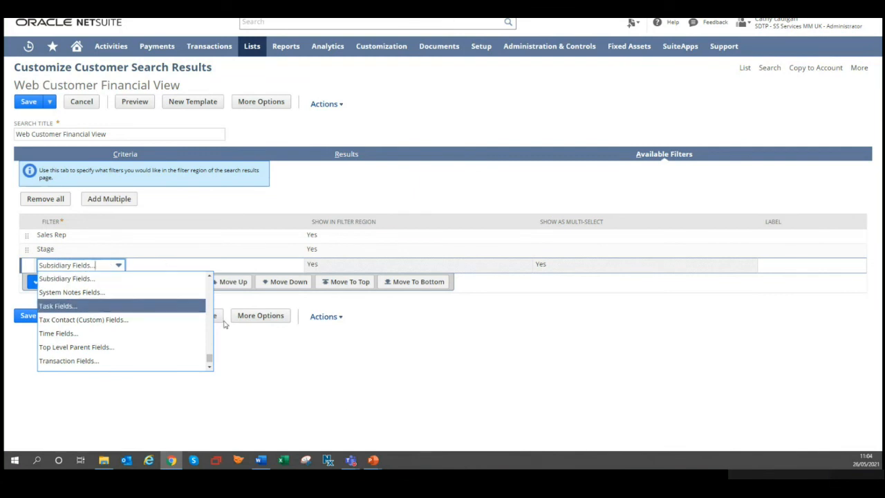
click(331, 386)
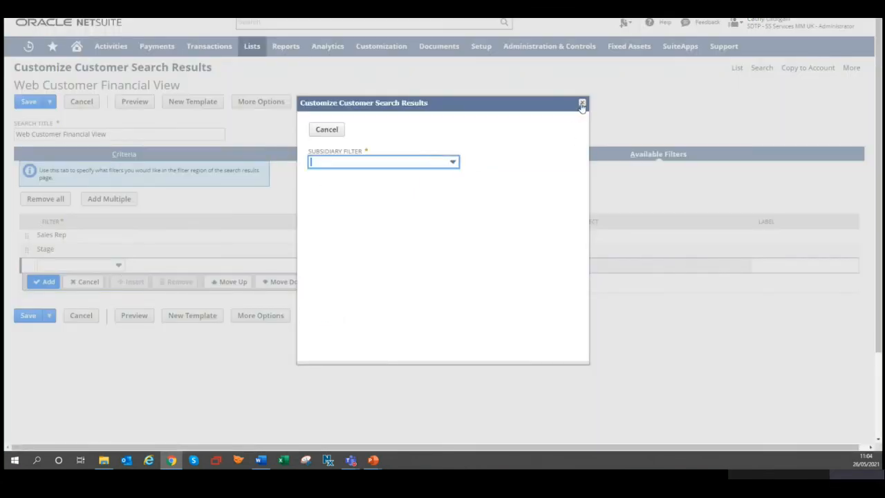
click(582, 102)
Add Primary Subsidiary as an available filter and save the view.
click(96, 267)
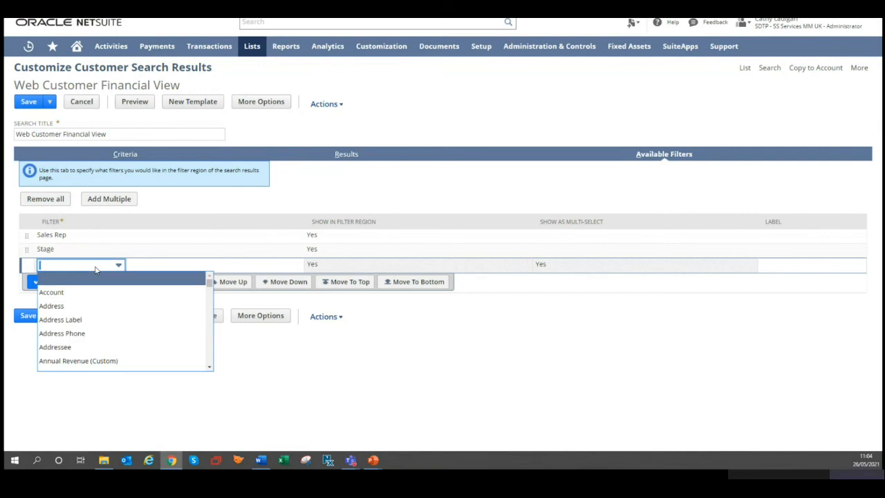
text(prim)
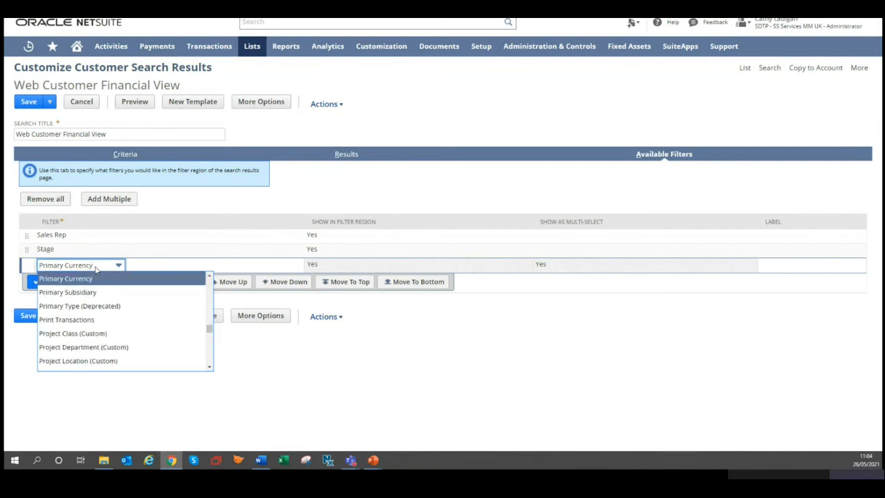
click(88, 295)
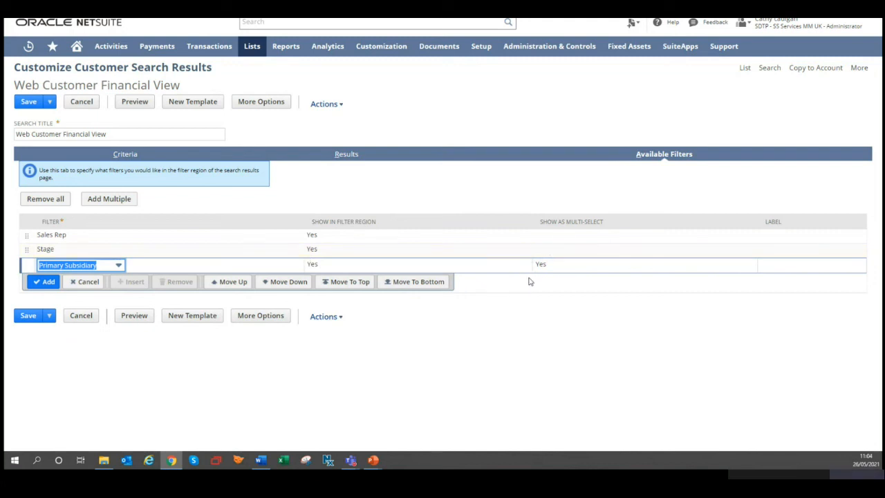
click(45, 282)
click(28, 330)
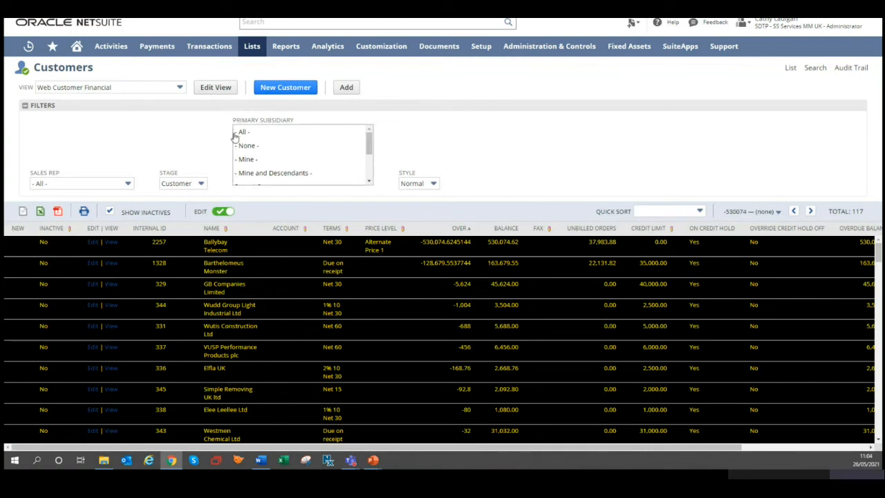
Filter the customer list by the primary subsidiary Parent Company : Ireland.
click(368, 163)
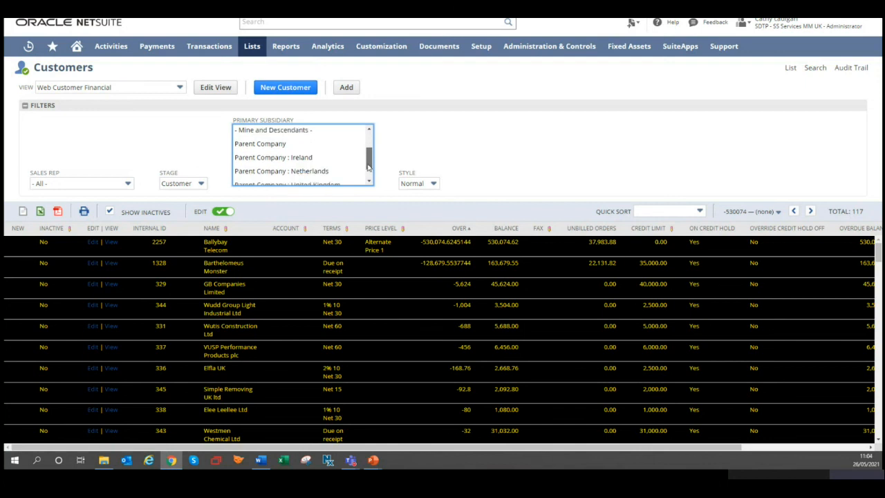
click(289, 159)
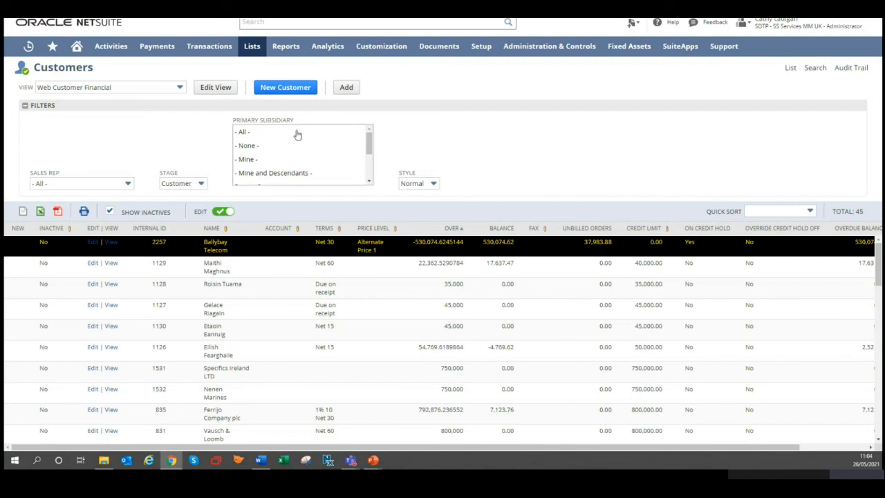
Go to the home dashboard and add the Reminders portlet from the standard personalization content.
mouse_move(78, 48)
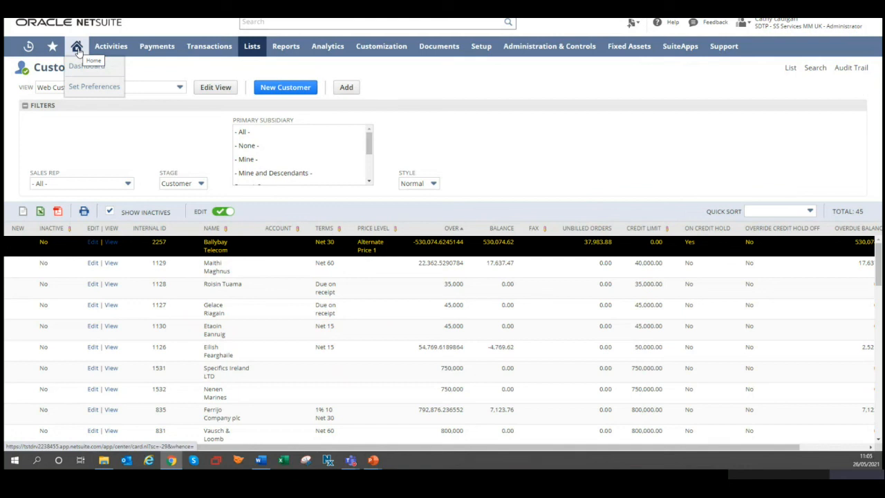
click(78, 51)
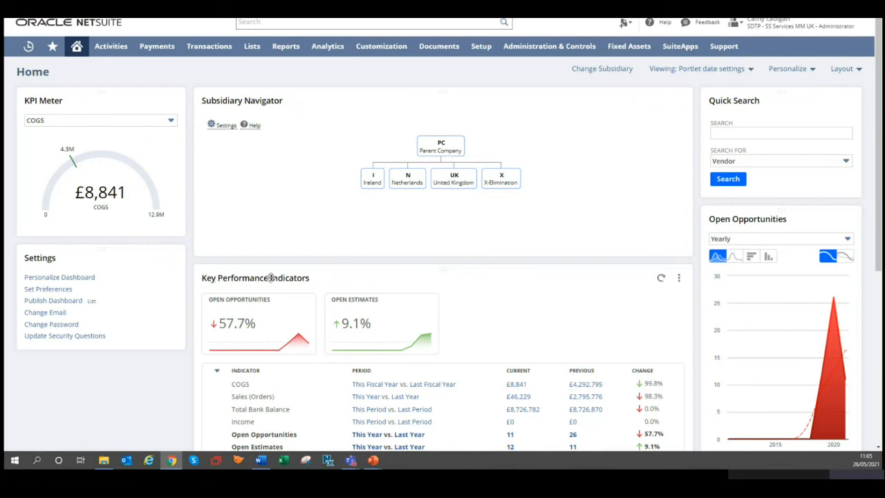
mouse_move(806, 386)
click(793, 71)
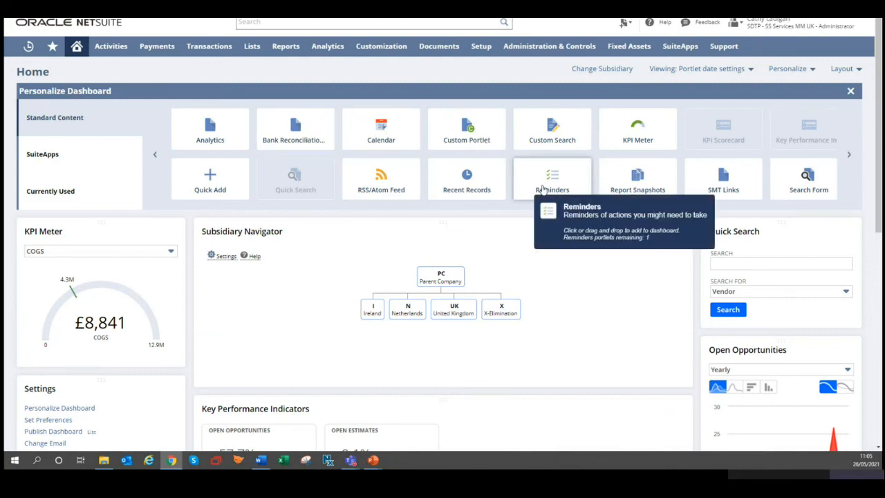
drag(542, 189, 445, 230)
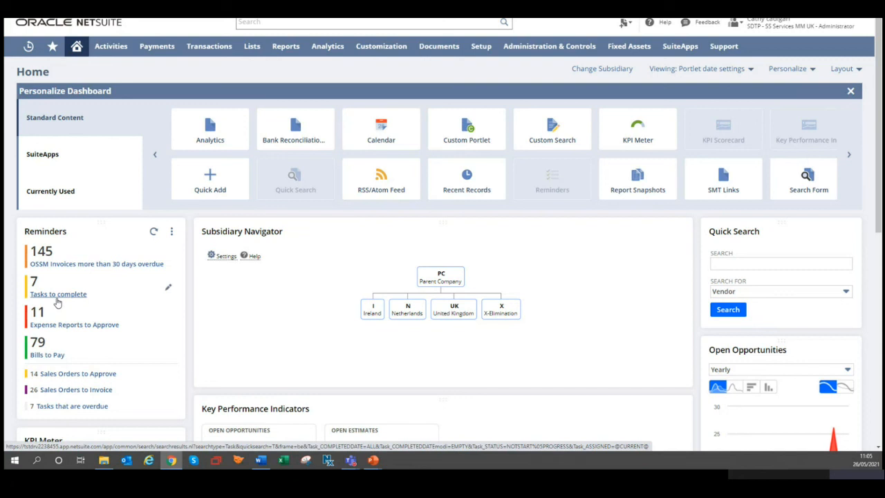
Set up the Reminders portlet, removing OSSM Invoices more than 30 days overdue and Bills to Pay from the current selections.
click(171, 232)
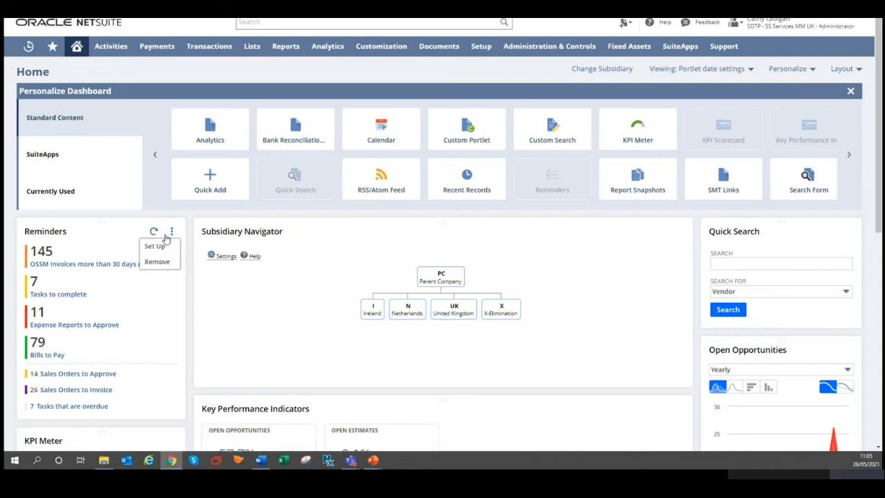
click(169, 247)
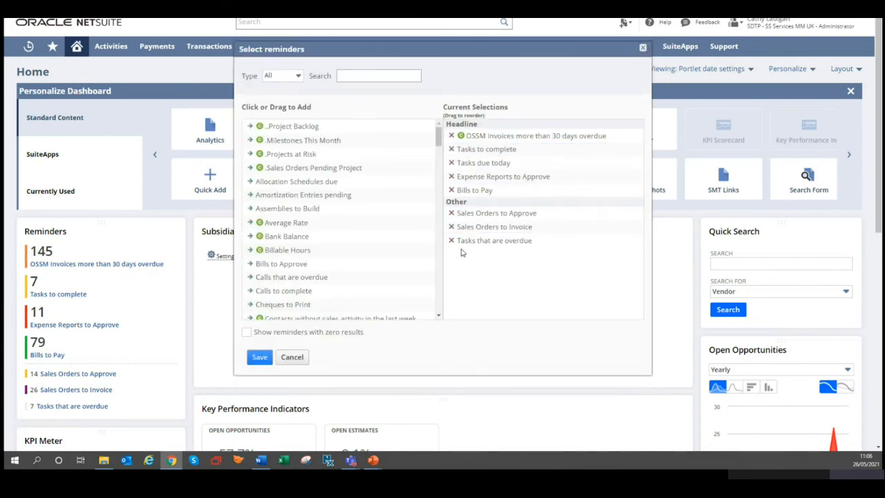
click(452, 136)
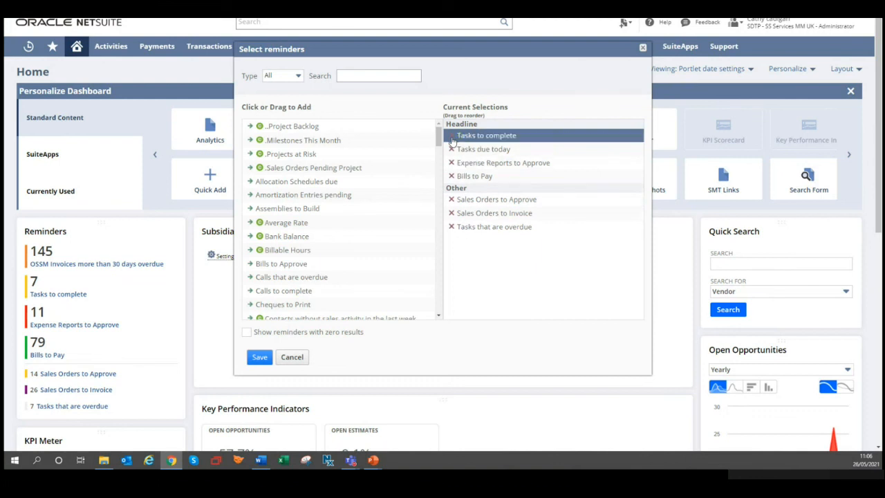
click(453, 177)
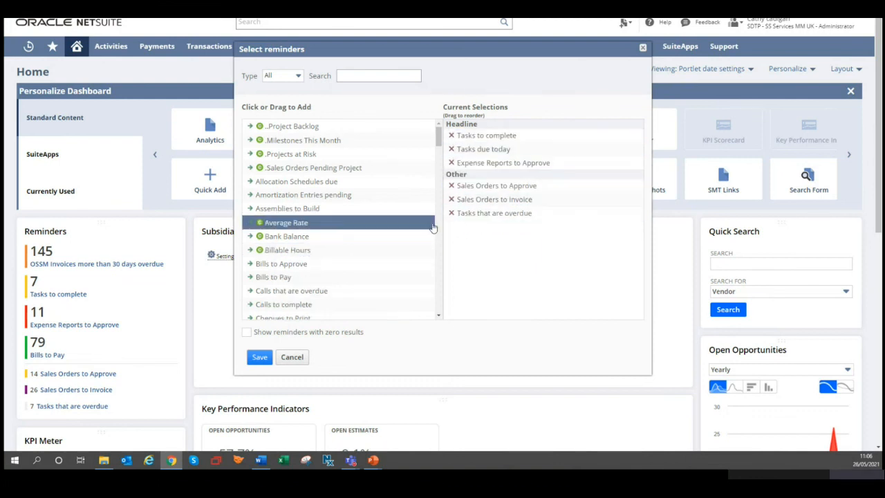
Add the Web Invoices over 30 days reminder to the current selections and save the setup.
drag(438, 135, 437, 310)
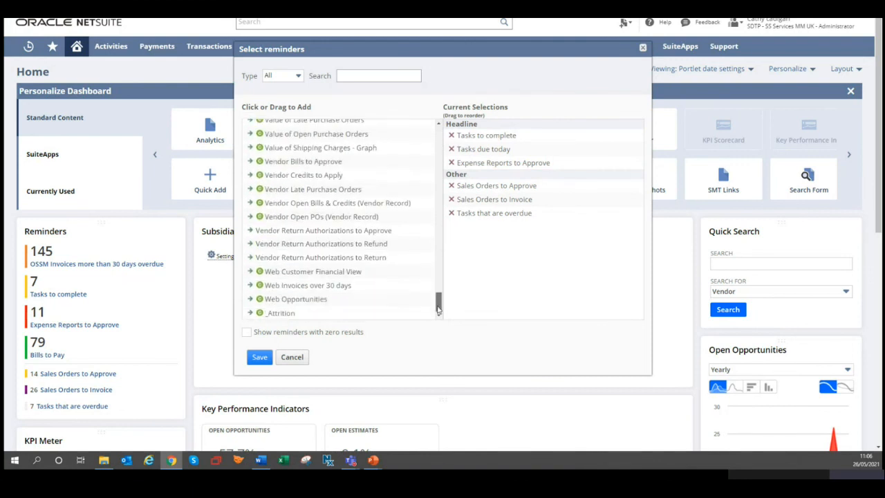
click(250, 287)
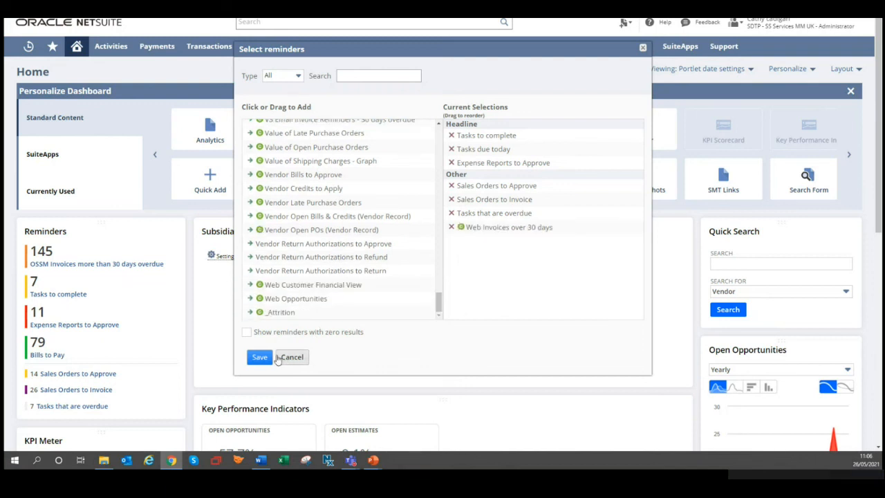
click(257, 360)
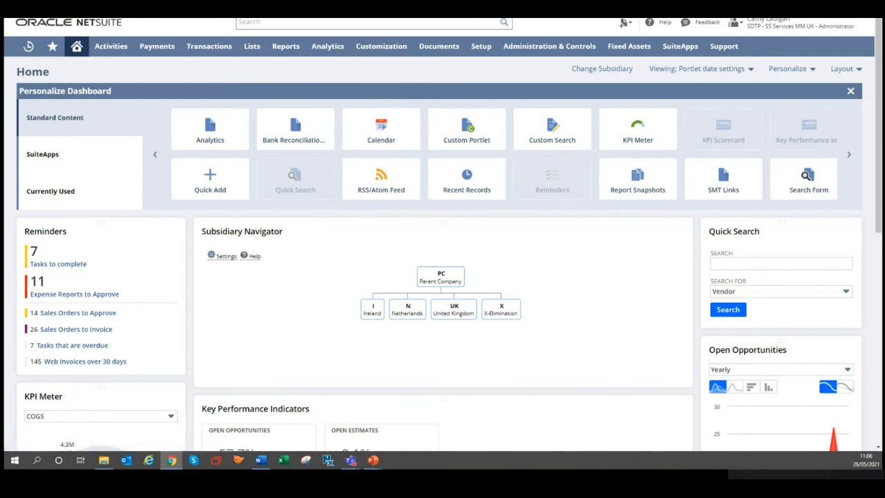
Move the Web Invoices over 30 days reminder into the Headline group below Tasks to complete and save the setup.
click(484, 5)
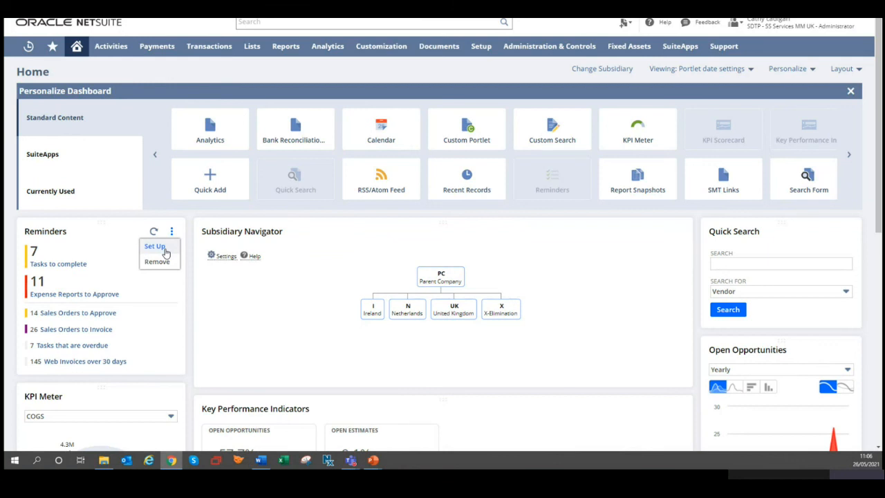
click(166, 252)
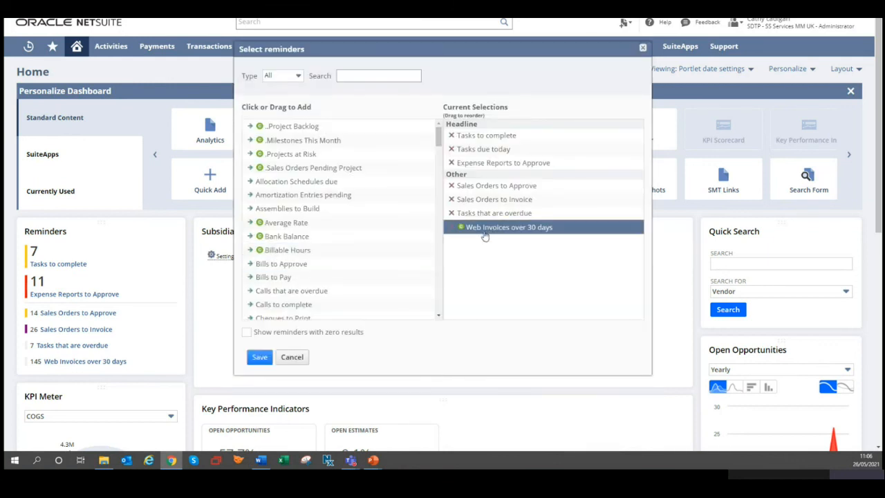
drag(489, 233, 493, 144)
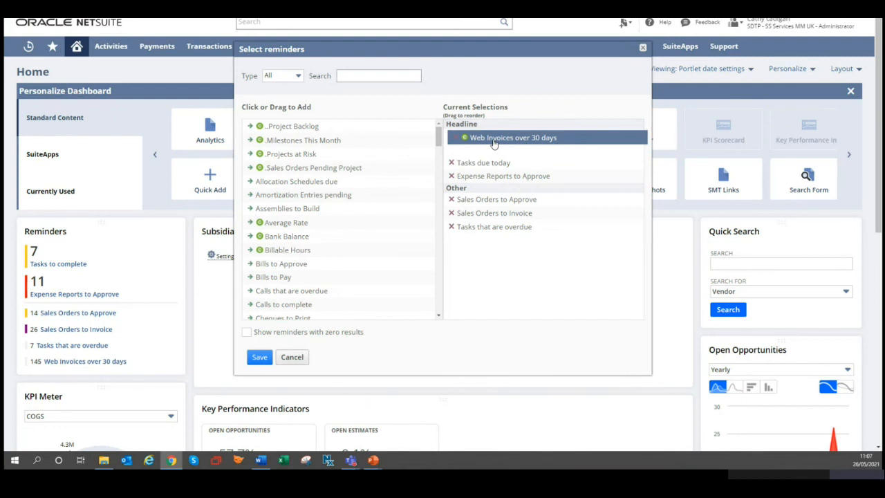
drag(493, 144, 494, 146)
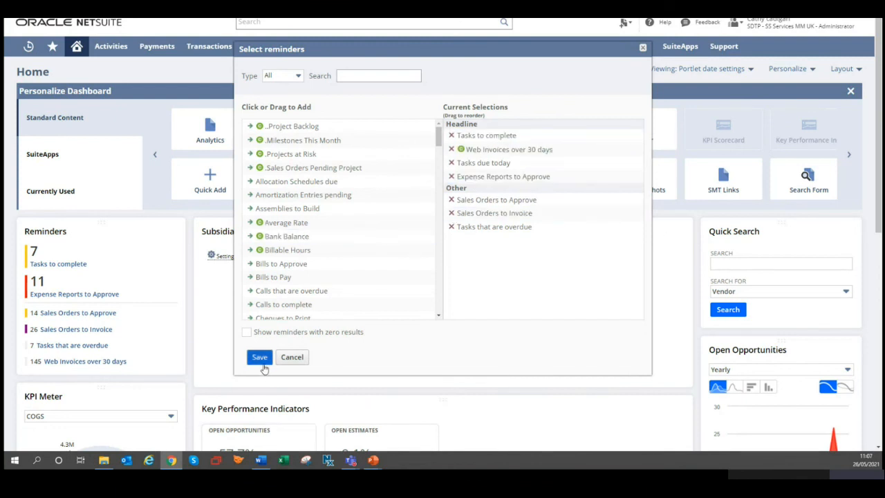
click(260, 358)
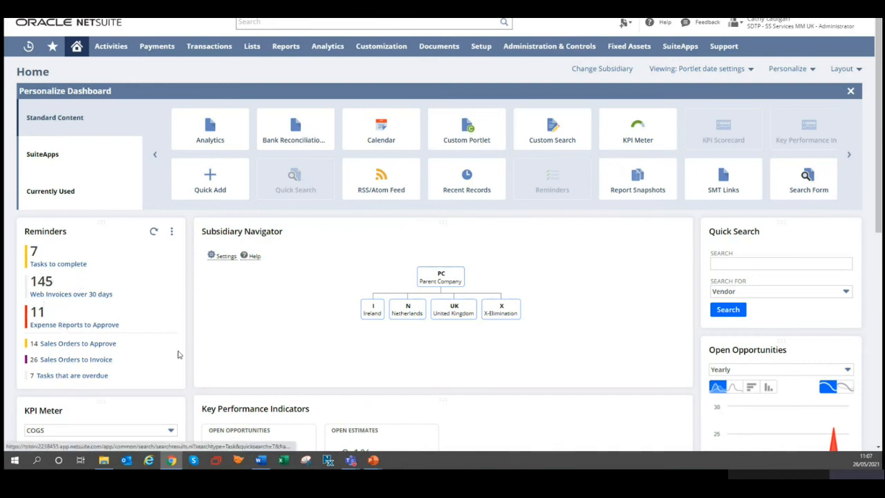
Add a highlighting rule to the Web Invoices over 30 days reminder, using dark green when greater than or equal to 100, and save it.
click(168, 287)
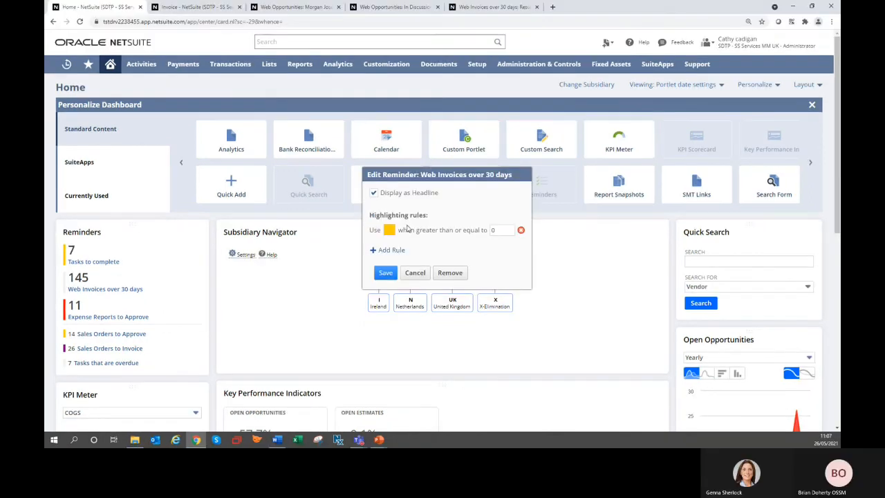
click(416, 273)
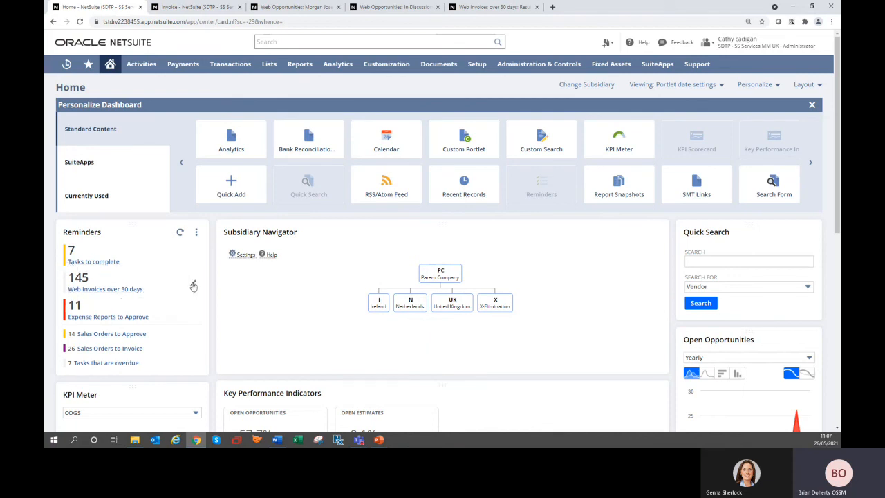
click(193, 286)
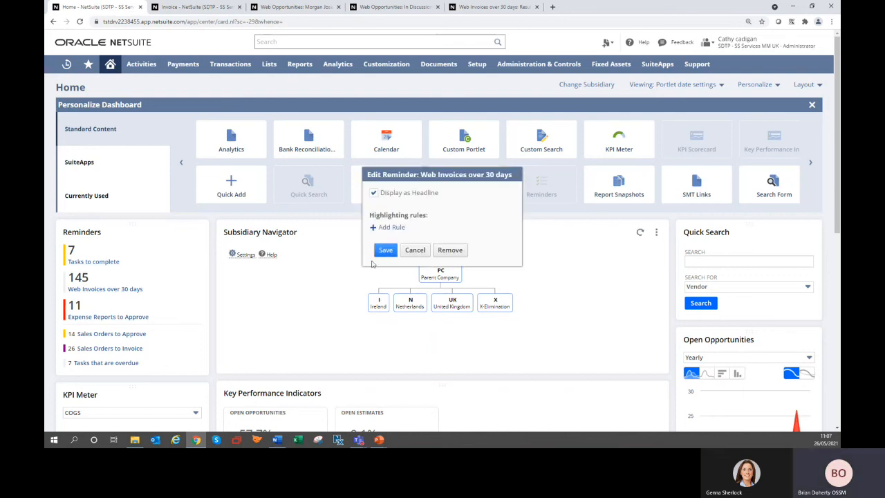
click(377, 228)
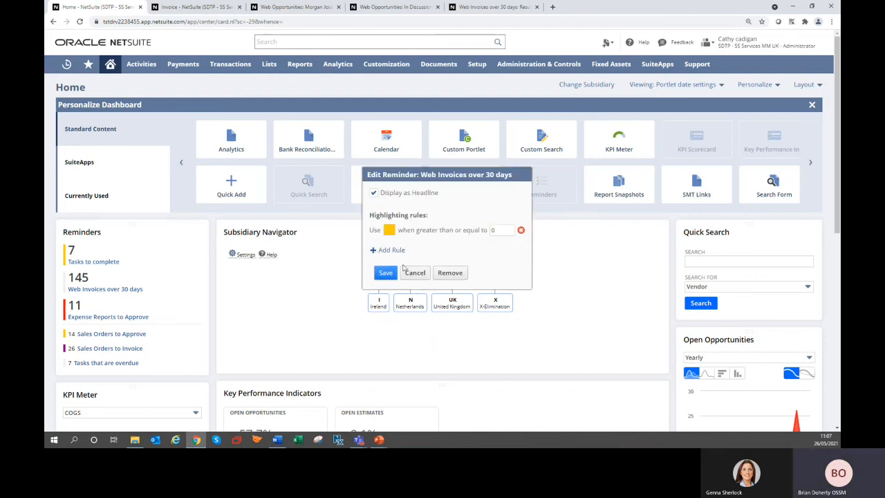
click(390, 231)
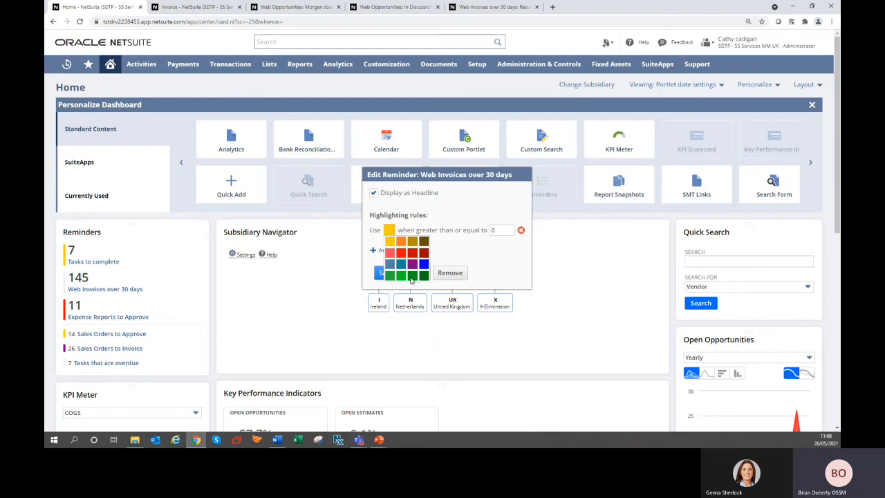
click(412, 277)
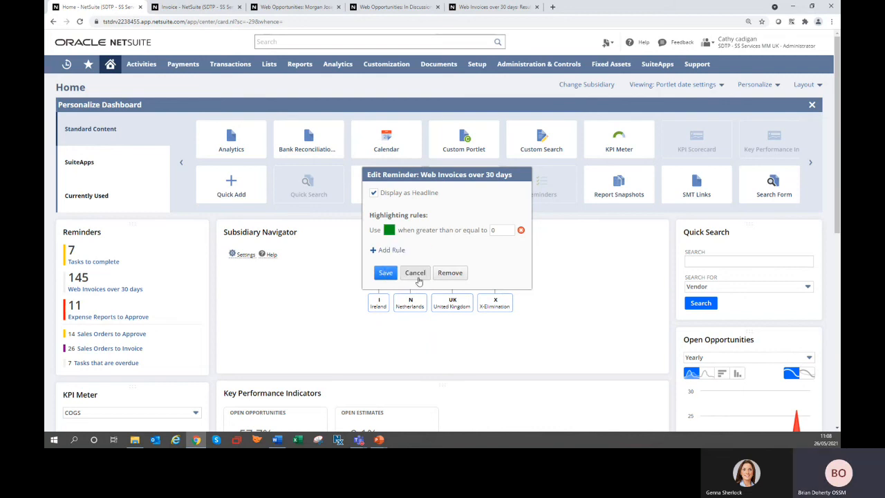
double_click(505, 230)
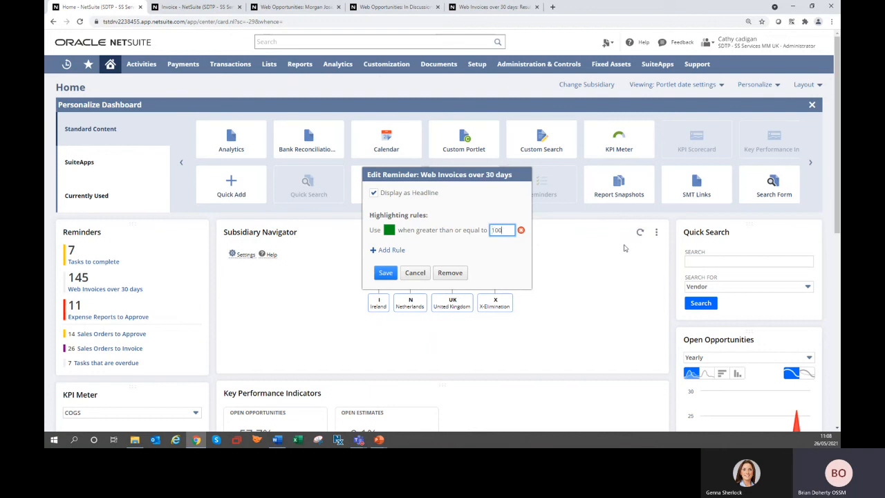
click(385, 274)
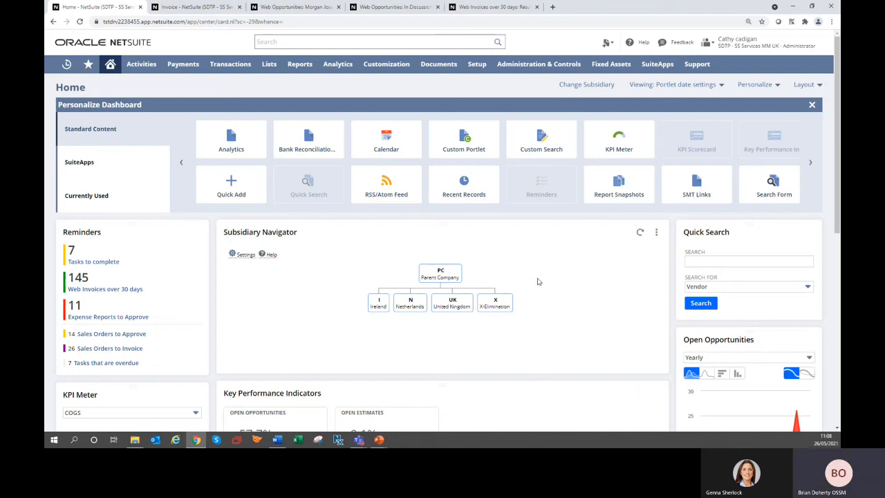
Add a Custom Search portlet to the home dashboard from the standard personalization content.
click(753, 85)
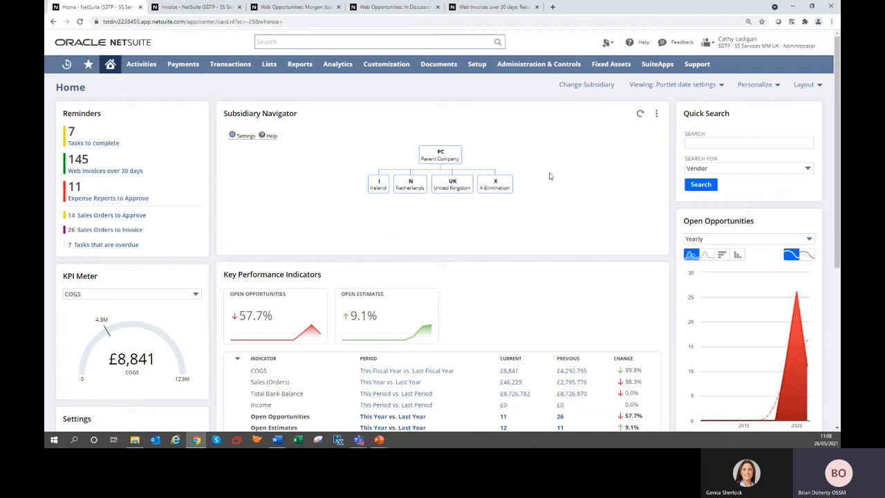
click(755, 84)
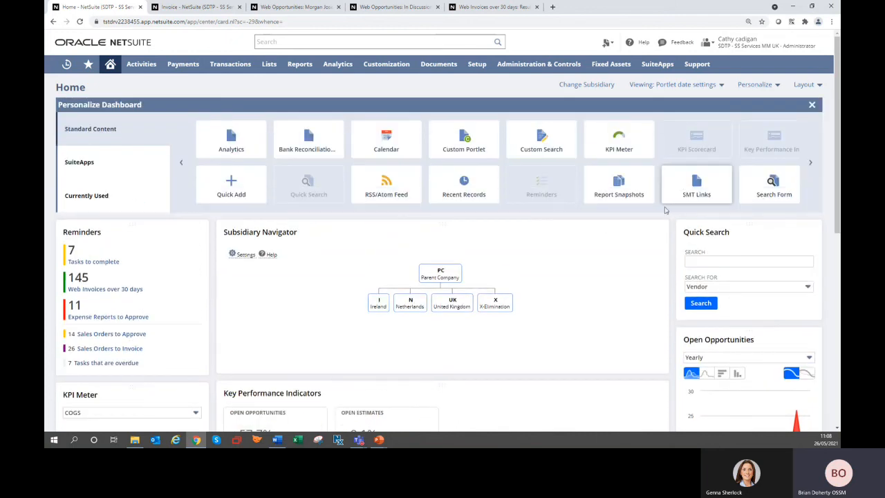
click(545, 149)
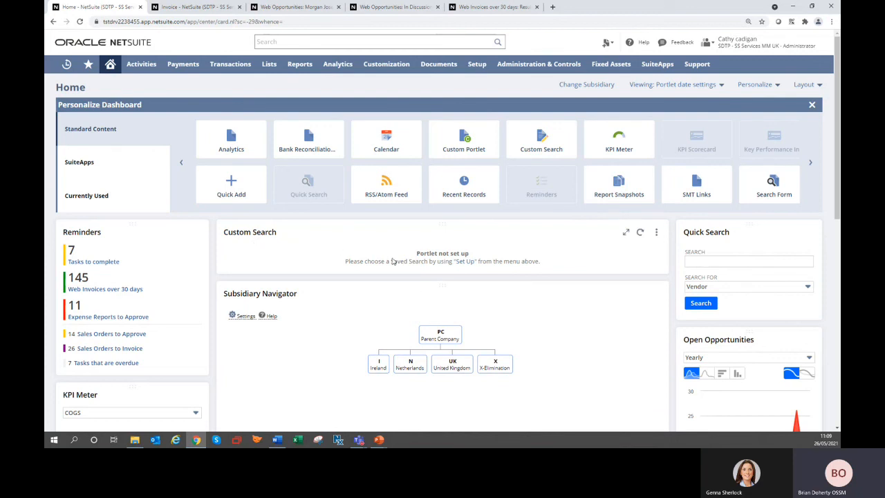
Set up the Custom Search portlet to use the Web Opportunities saved search.
click(656, 232)
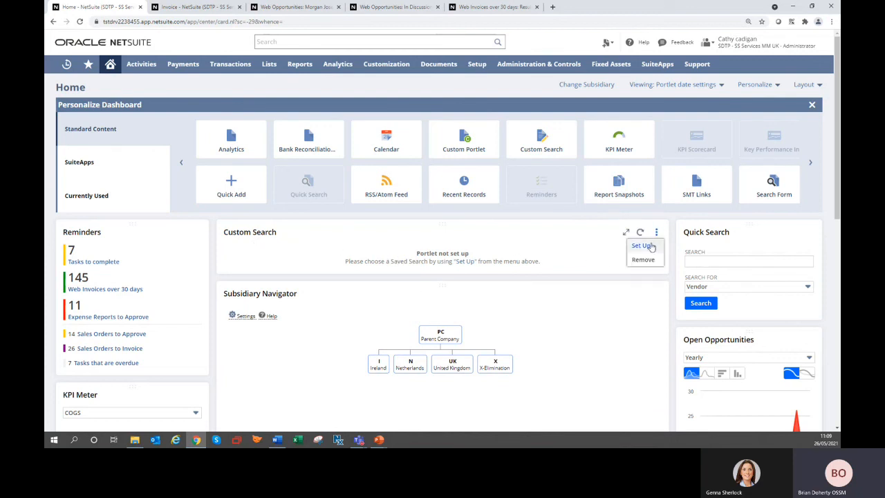
click(642, 246)
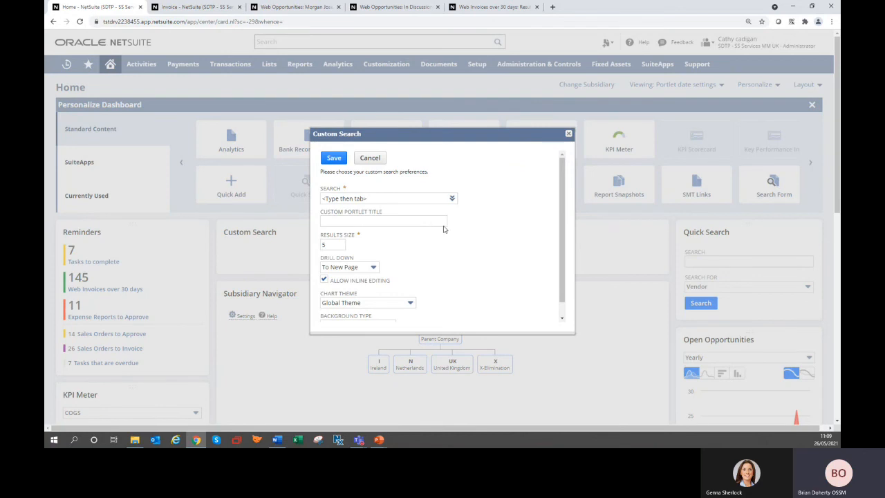
click(347, 198)
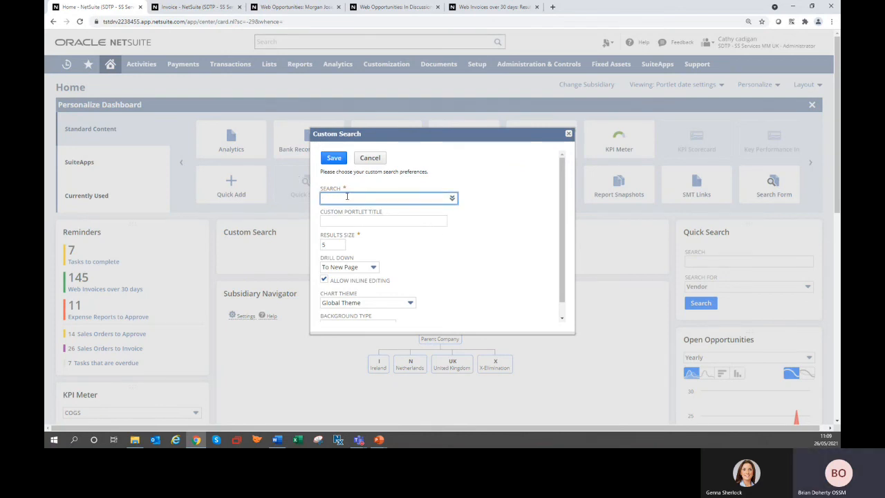
text(Web)
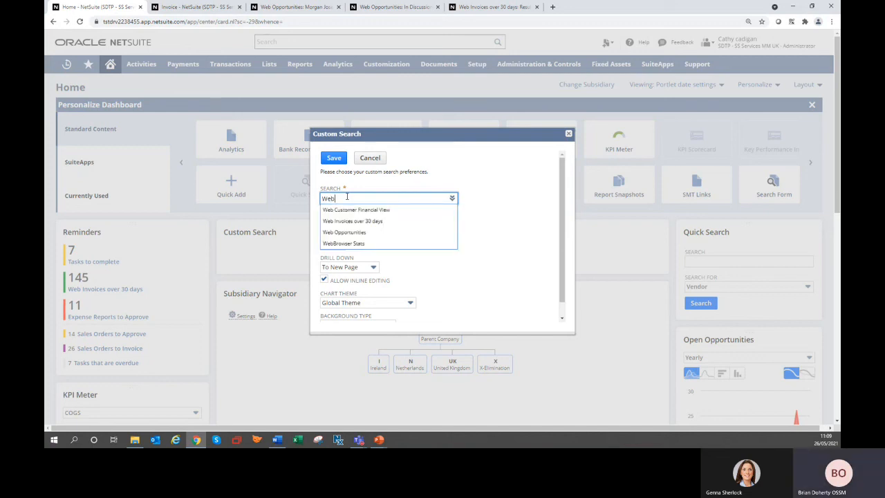
key(Down)
key(Down)
key(Down)
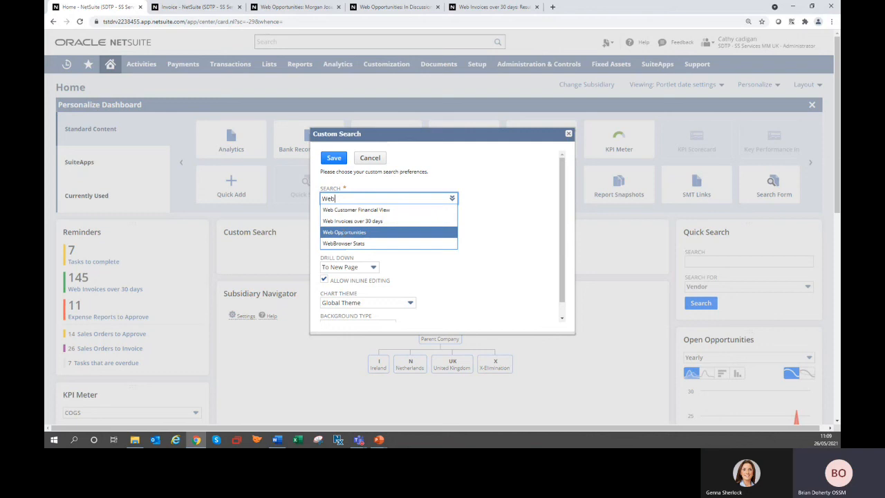
key(Return)
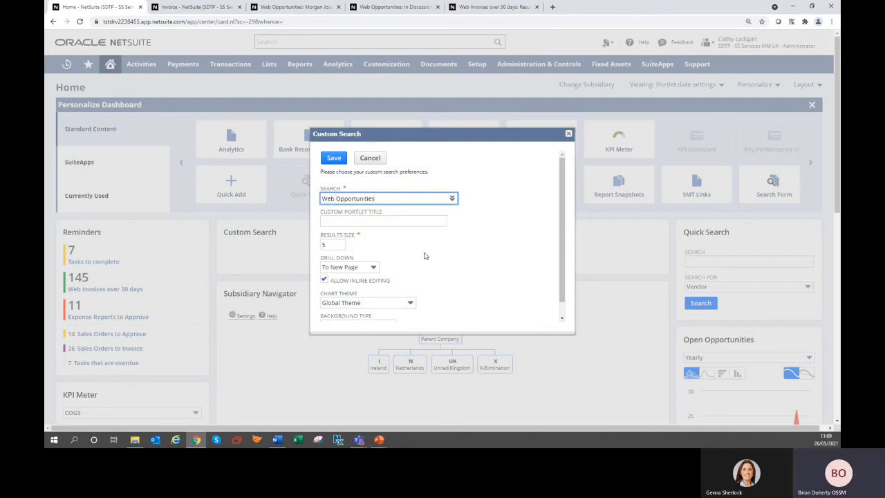
Title the custom search portlet Opportunities, set its results size to 10, and save the setup.
click(391, 220)
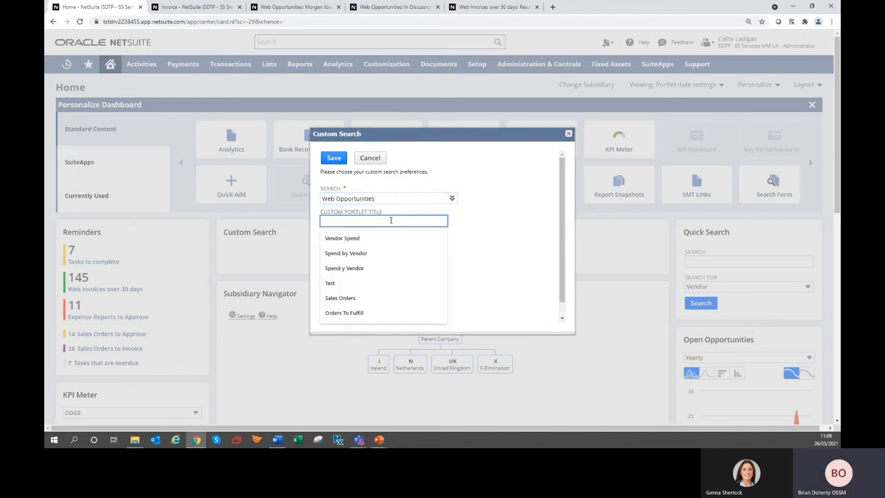
text(Opportun)
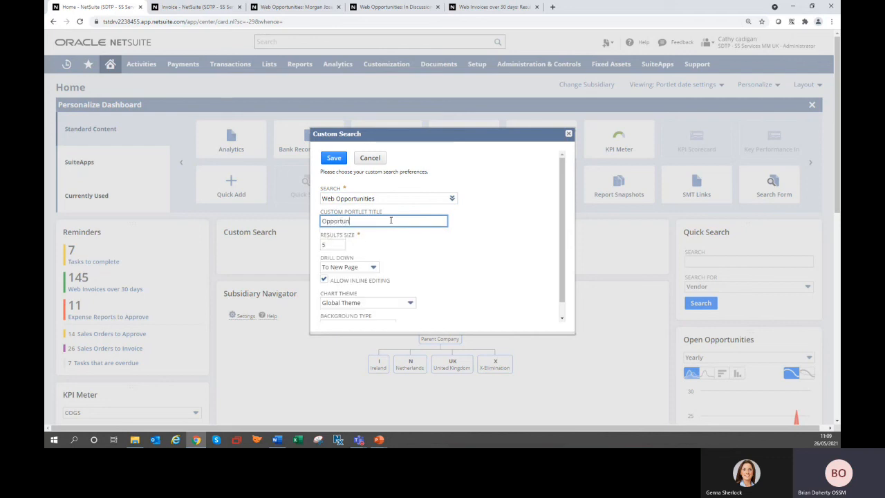
text(ities)
click(333, 244)
text(10)
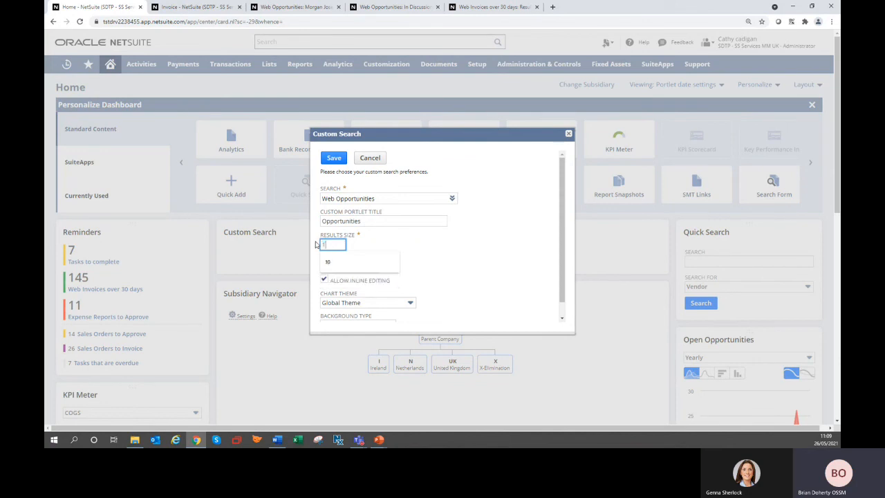
key(Tab)
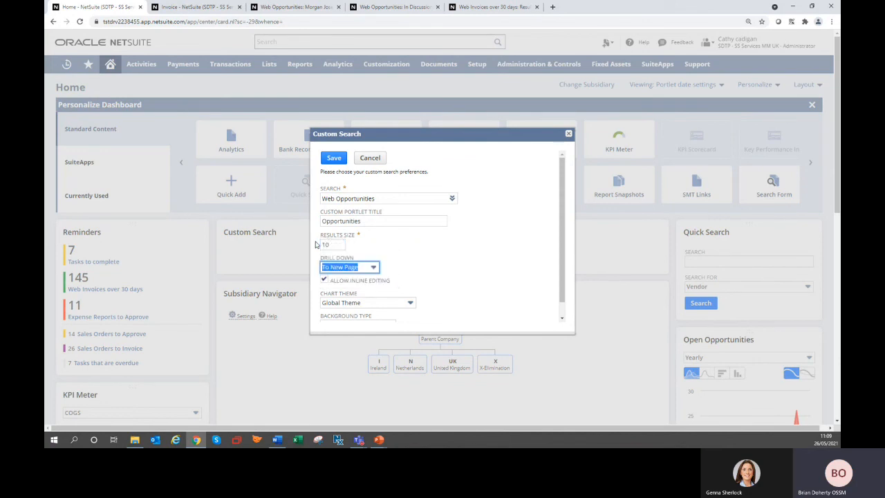
click(334, 159)
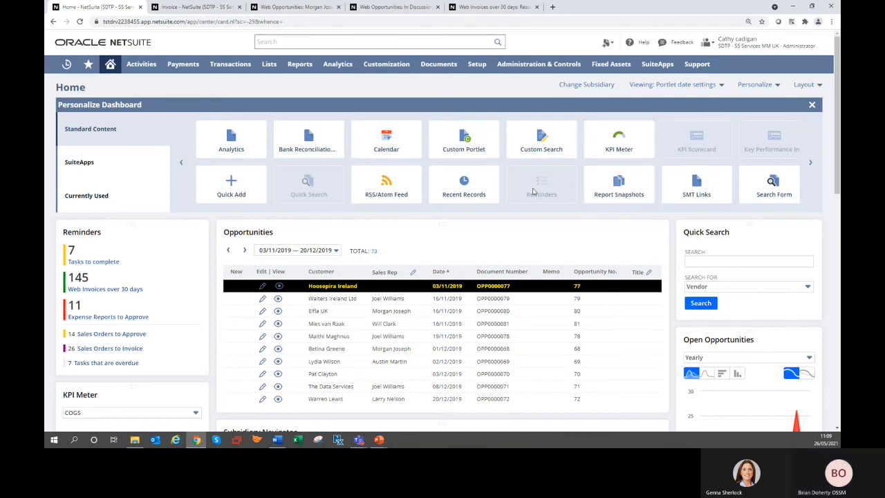
Add the Shortcuts portlet to the home dashboard and display the date ranges available in the Opportunities portlet.
click(812, 164)
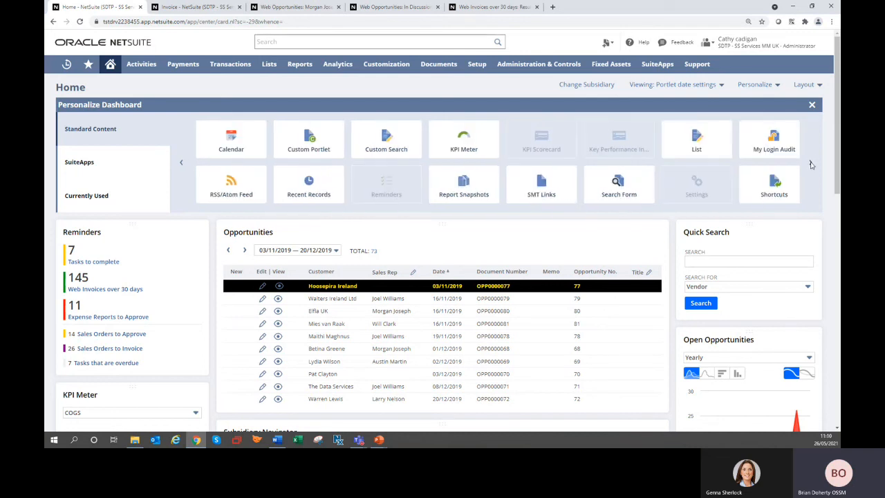
click(773, 181)
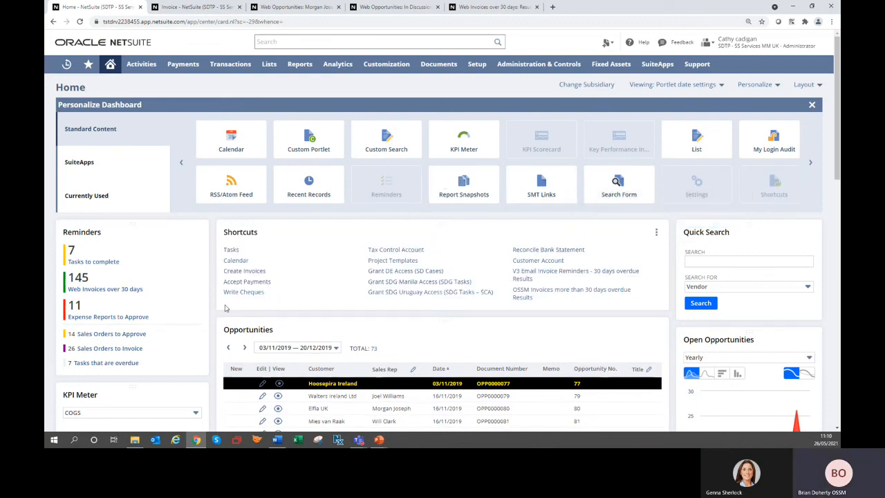
click(304, 348)
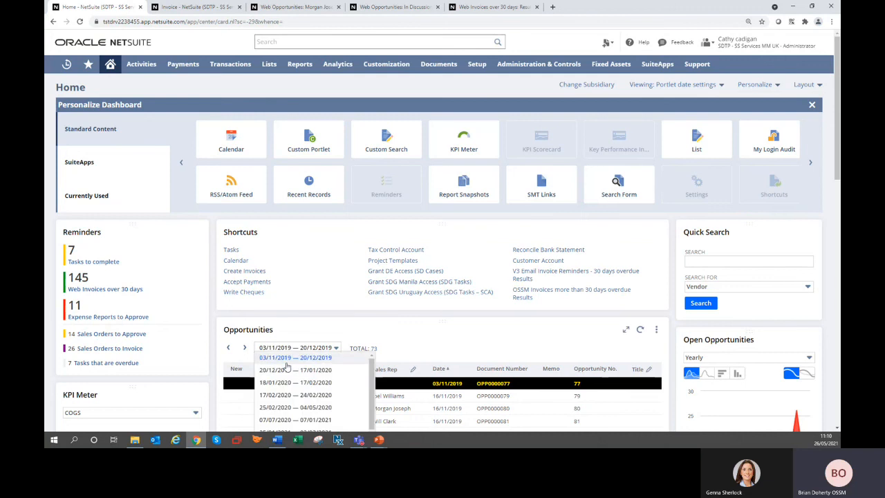
Find the Web Opportunities saved search with a global search for "web opp" and open its results.
click(337, 42)
text(web)
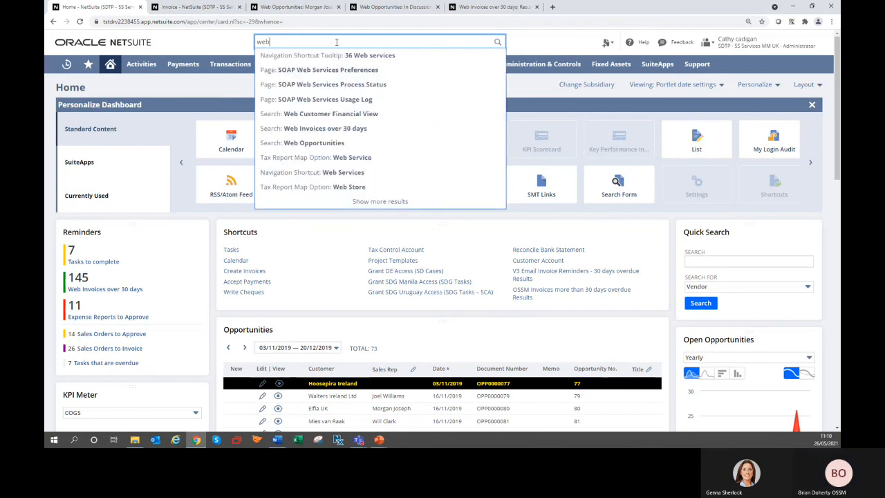
text(opp)
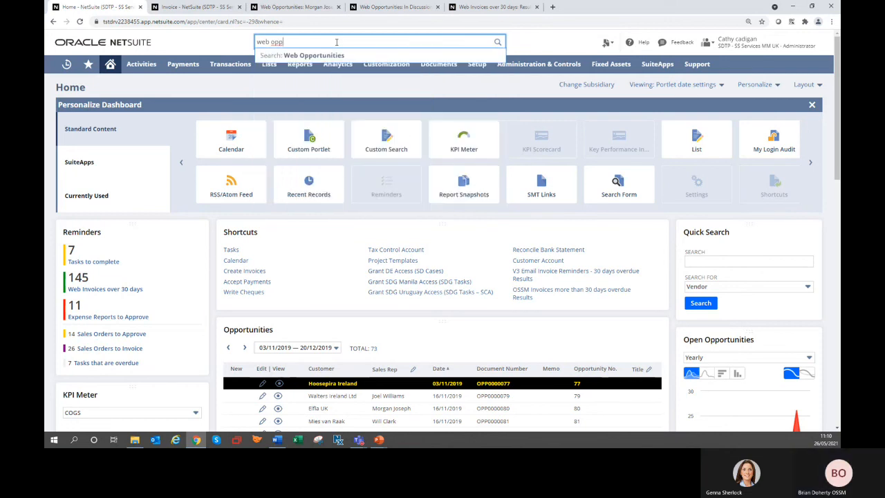
click(329, 57)
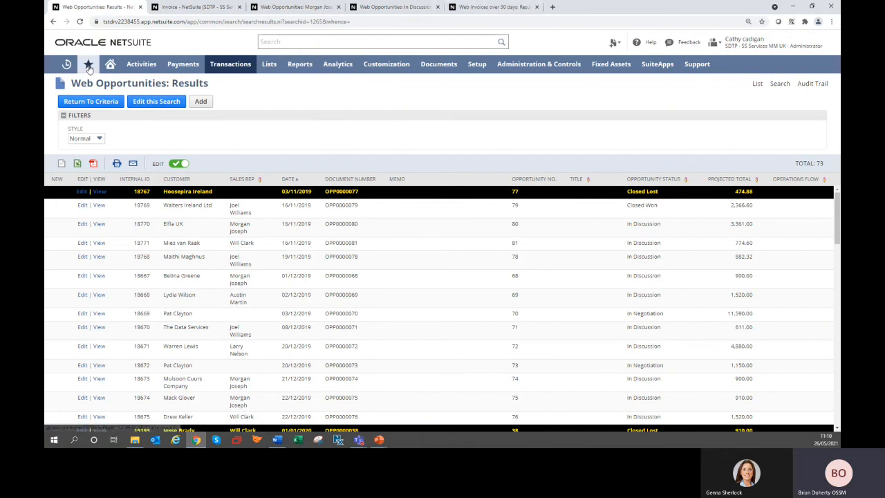
Save the current results page as a shortcut named Web Opportunities Results and return to the home dashboard.
mouse_move(89, 67)
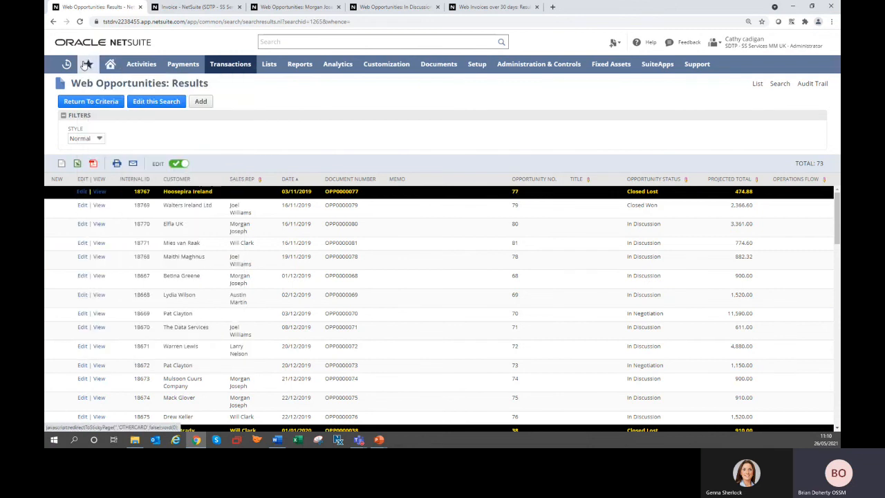
mouse_move(88, 66)
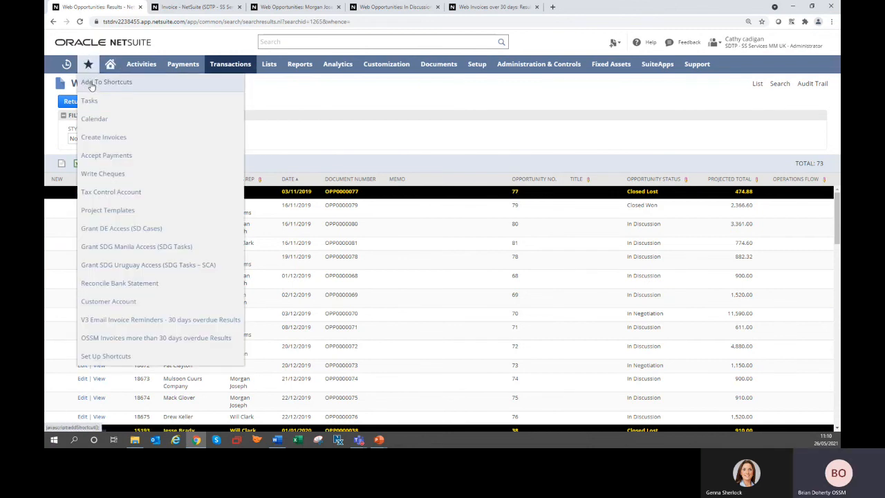
click(92, 85)
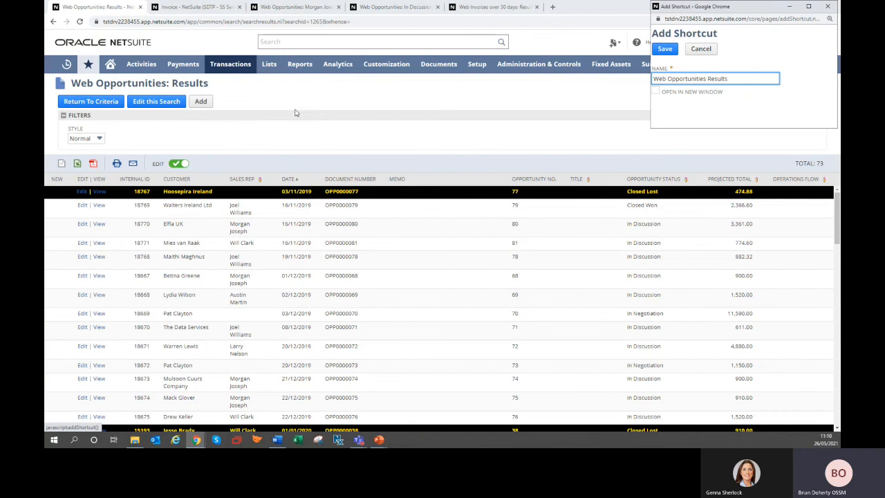
click(665, 49)
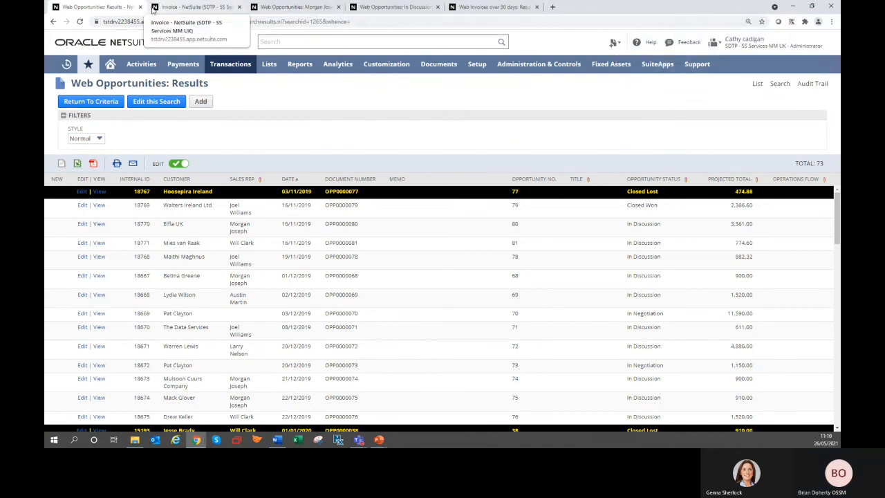
mouse_move(110, 65)
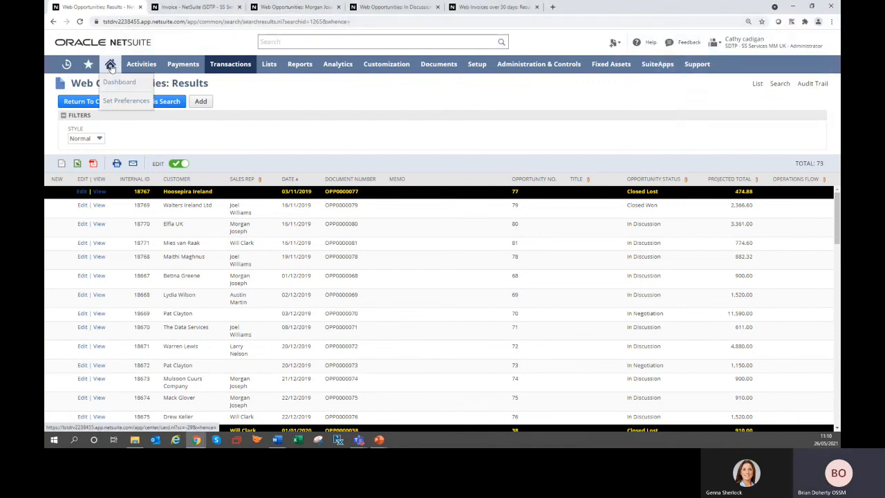
click(118, 82)
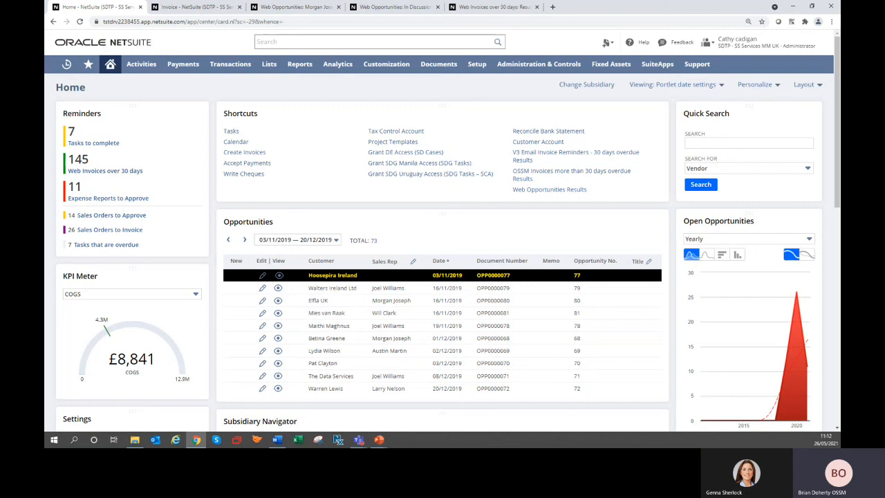
Switch to the PowerPoint slide show and advance to the closing contact slide.
key(alt+Tab)
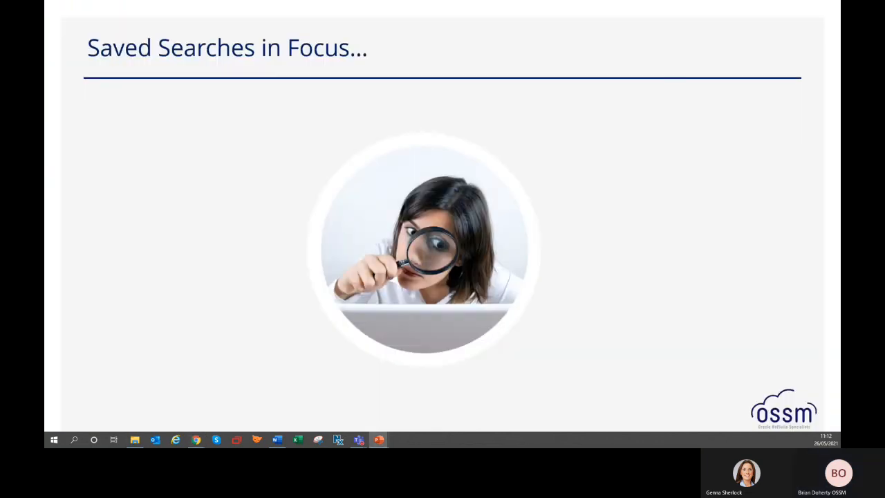
click(660, 136)
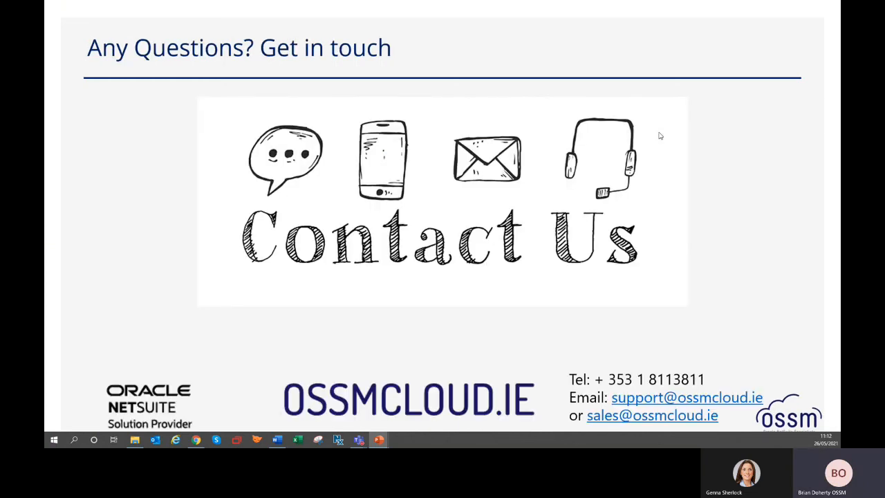